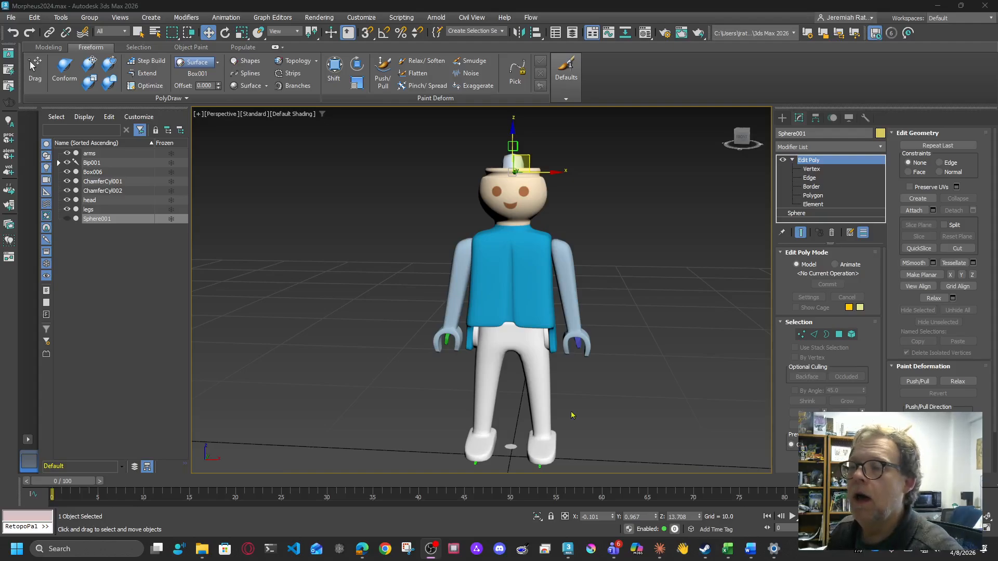
# Clear the selection and unhide the Sphere001 hair object on the character's head
pyautogui.click(650, 396)
pyautogui.moveTo(612, 260); pyautogui.dragTo(593, 251, button='middle')
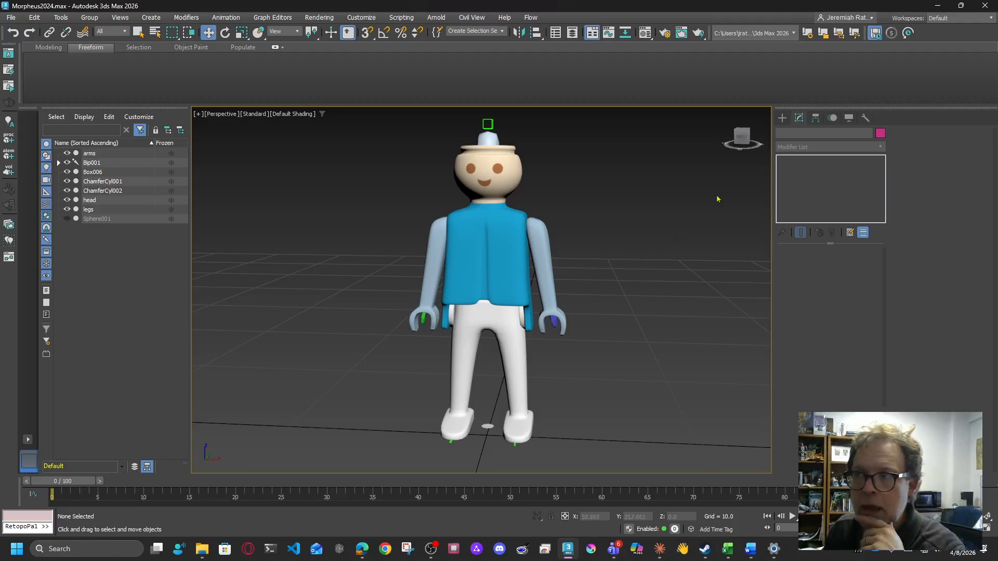
pyautogui.moveTo(745, 138)
pyautogui.mouseDown()
pyautogui.moveTo(724, 140)
pyautogui.moveTo(748, 138)
pyautogui.moveTo(736, 139)
pyautogui.mouseUp()
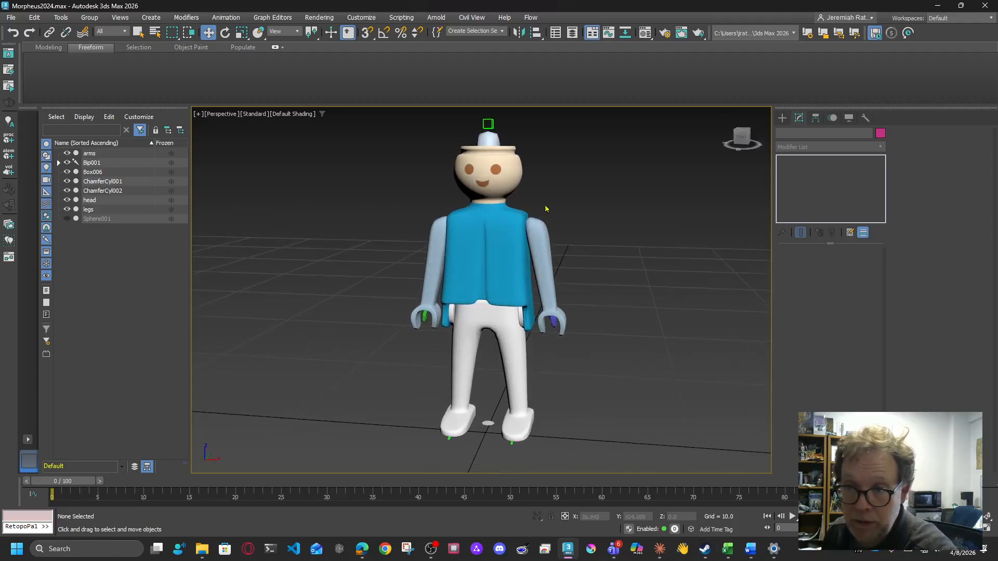
pyautogui.click(67, 219)
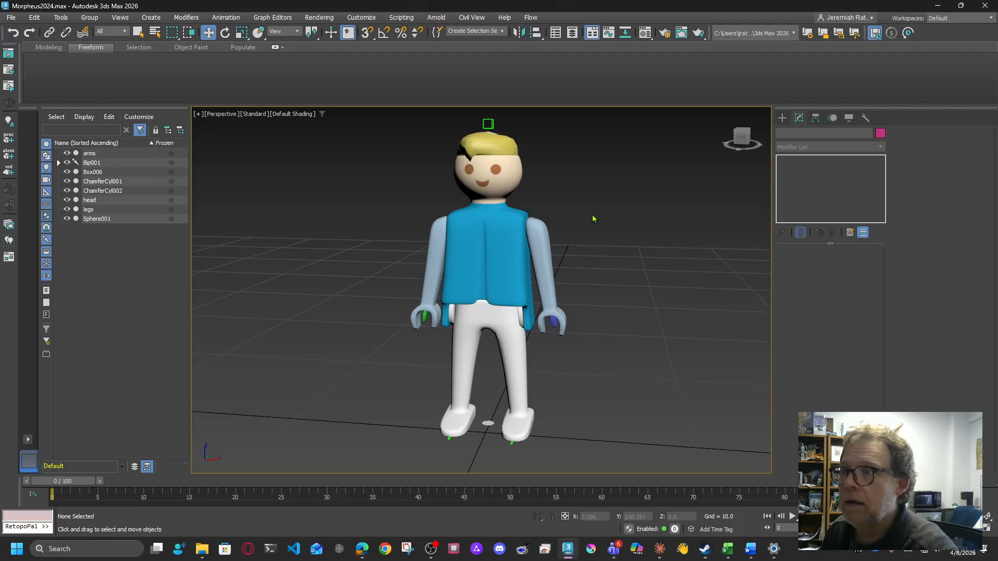
pyautogui.moveTo(733, 136)
pyautogui.mouseDown()
pyautogui.moveTo(755, 150)
pyautogui.moveTo(723, 143)
pyautogui.mouseUp()
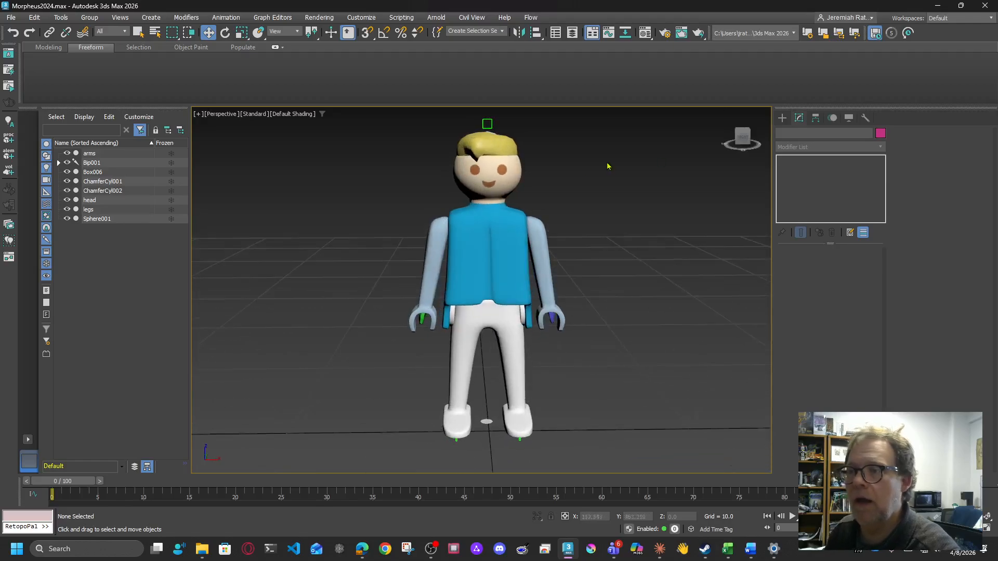
# Move the Sphere001 hair straight up off the head, undo the move and deselect it
pyautogui.scroll(5, 530, 167)
pyautogui.click(503, 210)
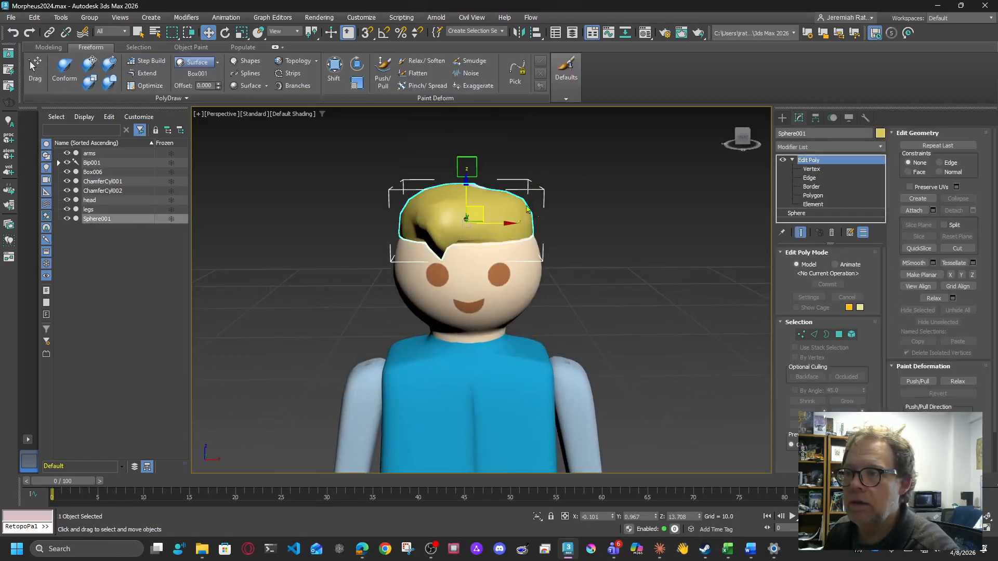
pyautogui.moveTo(460, 185); pyautogui.dragTo(461, 104)
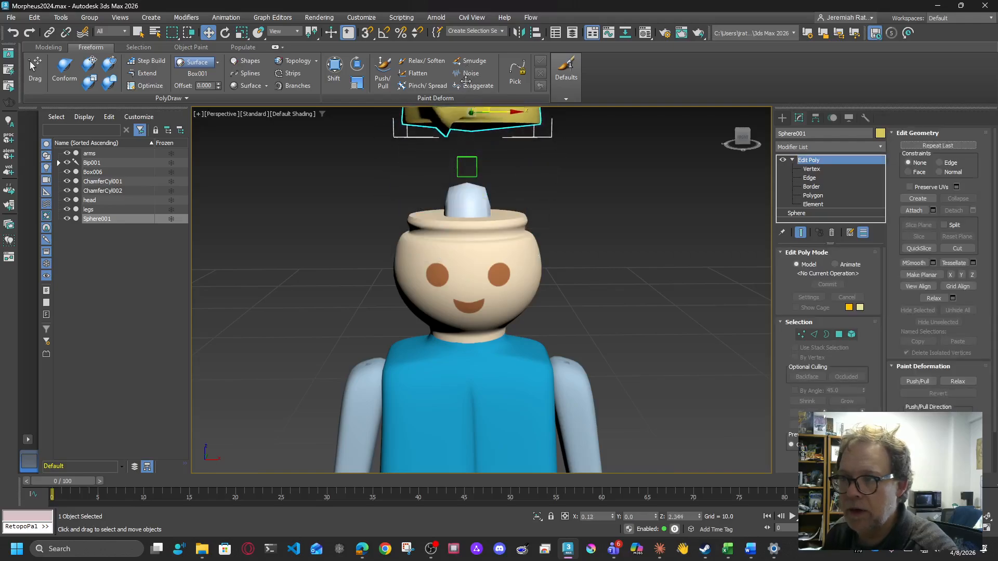
pyautogui.hotkey('ctrl', 'z')
pyautogui.click(637, 260)
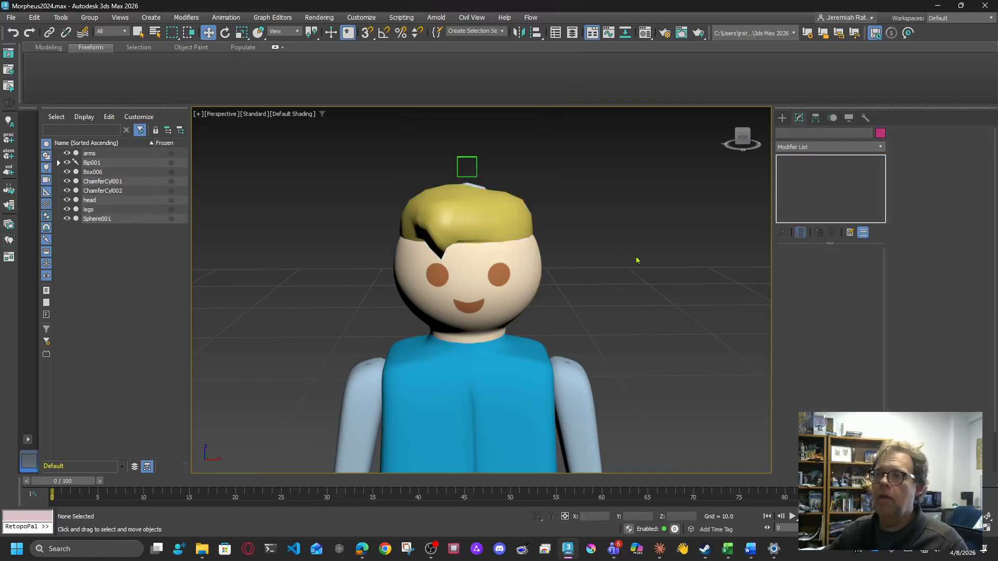
# Examine the character's hair, face and full body up close and from several angles
pyautogui.moveTo(743, 140)
pyautogui.mouseDown()
pyautogui.moveTo(699, 140)
pyautogui.moveTo(754, 148)
pyautogui.moveTo(743, 141)
pyautogui.mouseUp()
pyautogui.moveTo(636, 234); pyautogui.dragTo(606, 208, button='middle')
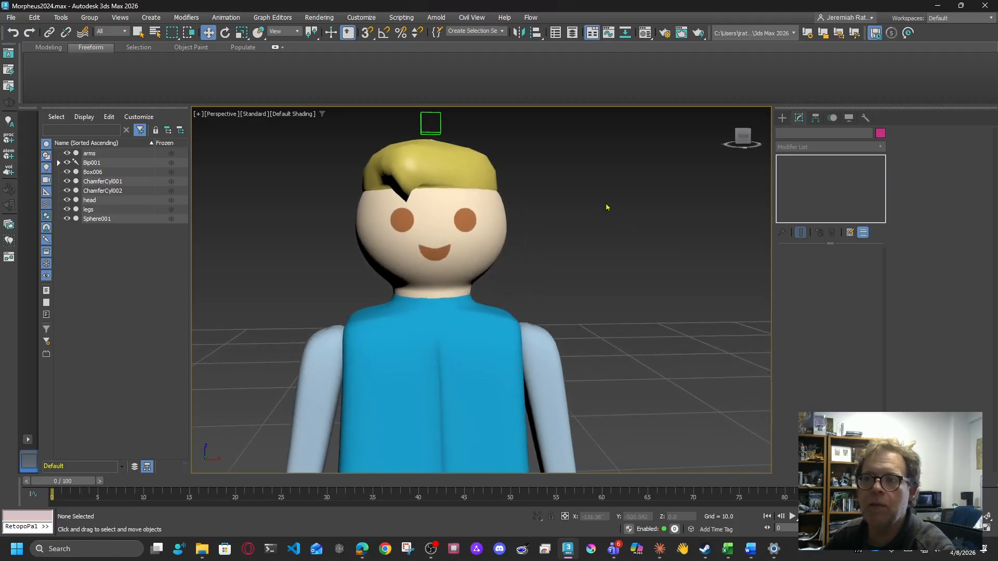
pyautogui.scroll(-3, 605, 208)
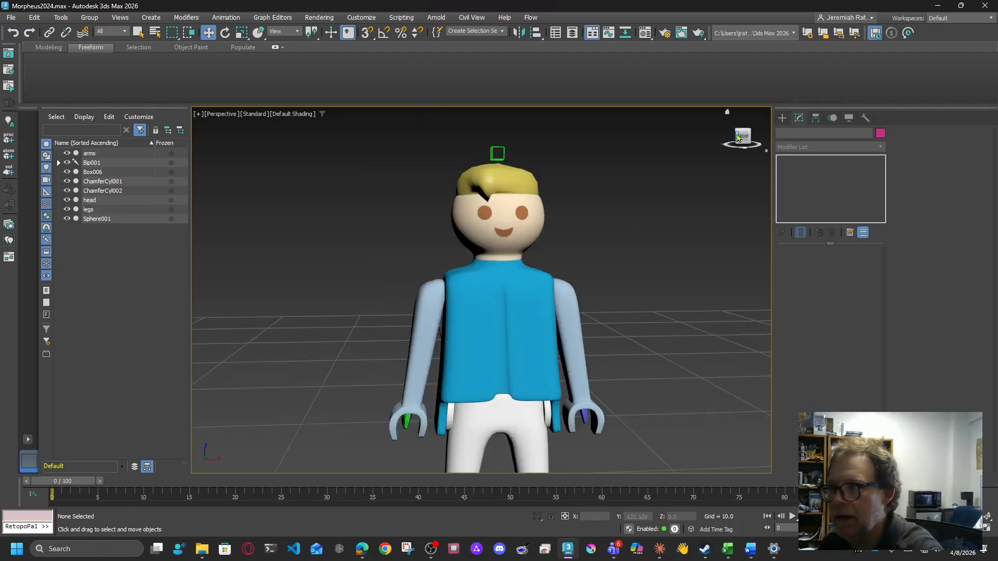
pyautogui.moveTo(740, 139)
pyautogui.mouseDown()
pyautogui.moveTo(758, 139)
pyautogui.moveTo(748, 149)
pyautogui.moveTo(741, 138)
pyautogui.mouseUp()
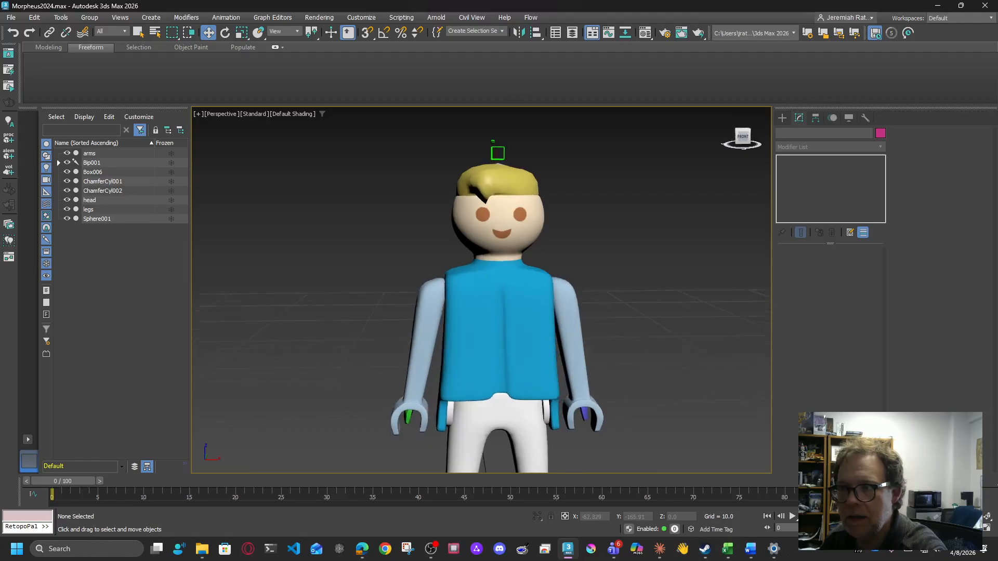
pyautogui.scroll(3, 586, 183)
pyautogui.moveTo(585, 184); pyautogui.dragTo(658, 205, button='middle')
pyautogui.click(503, 196)
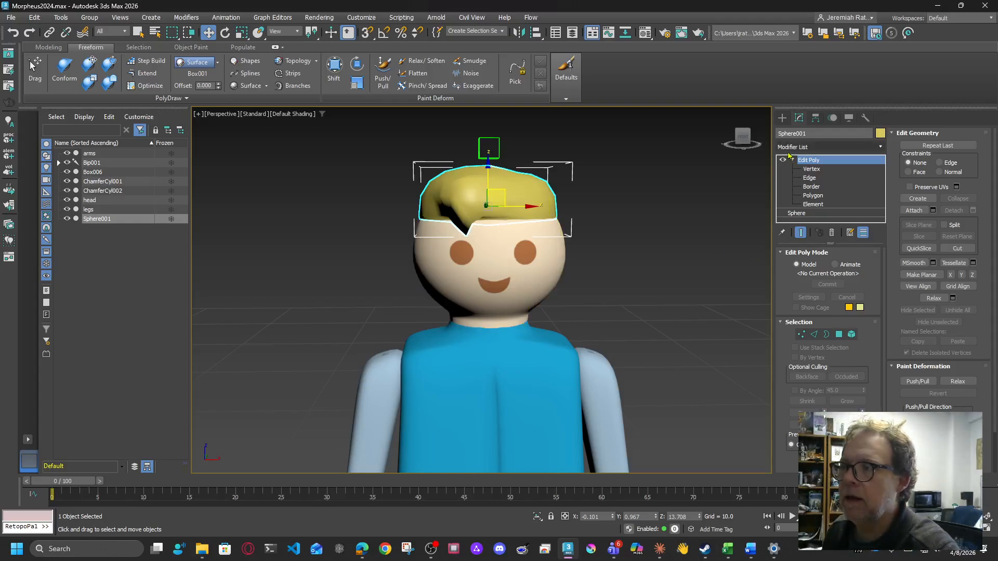
pyautogui.moveTo(742, 144)
pyautogui.mouseDown()
pyautogui.moveTo(742, 156)
pyautogui.moveTo(742, 144)
pyautogui.moveTo(728, 150)
pyautogui.mouseUp()
pyautogui.click(741, 139)
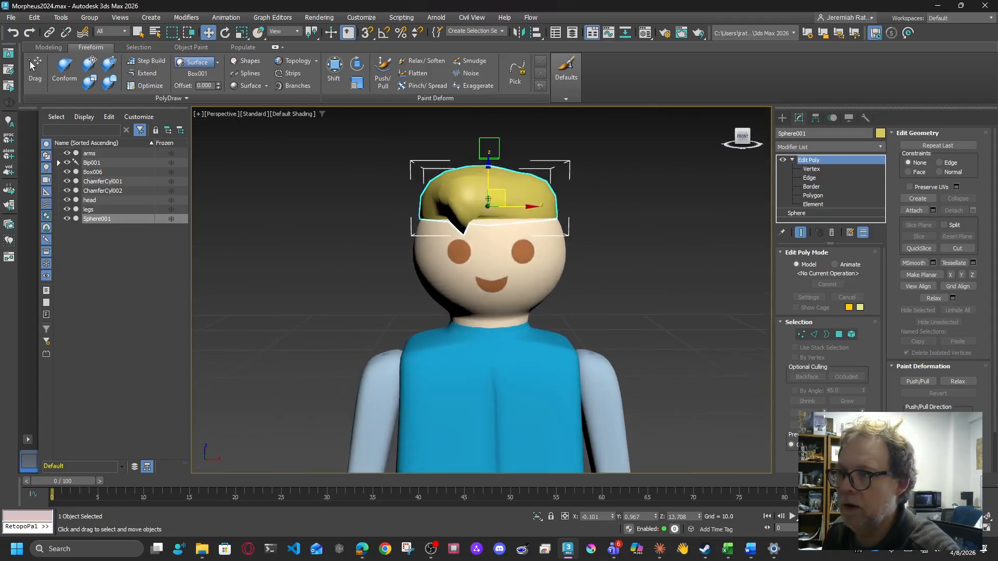
pyautogui.click(701, 226)
pyautogui.scroll(-6, 697, 291)
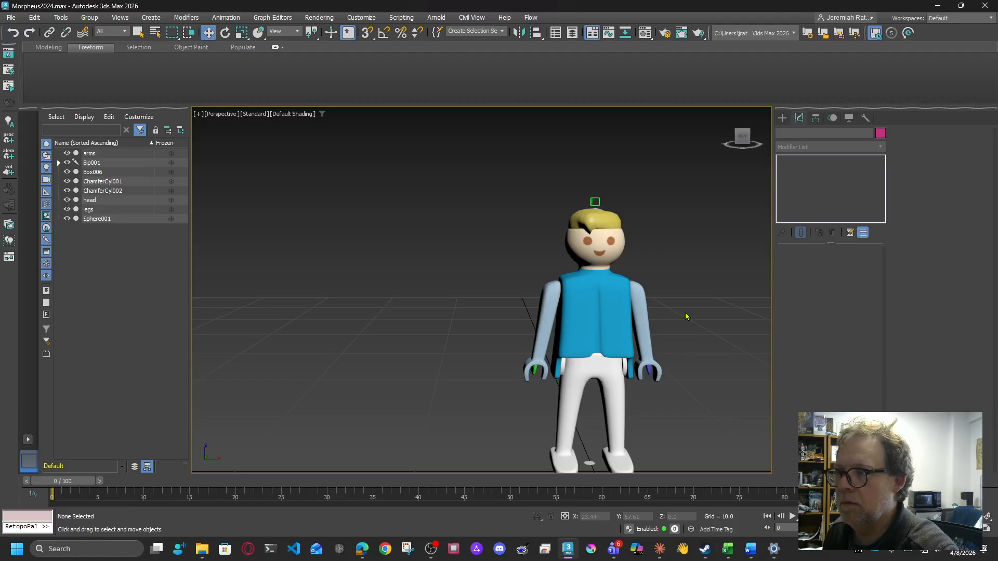
pyautogui.scroll(5, 612, 292)
pyautogui.moveTo(607, 278); pyautogui.dragTo(616, 323, button='middle')
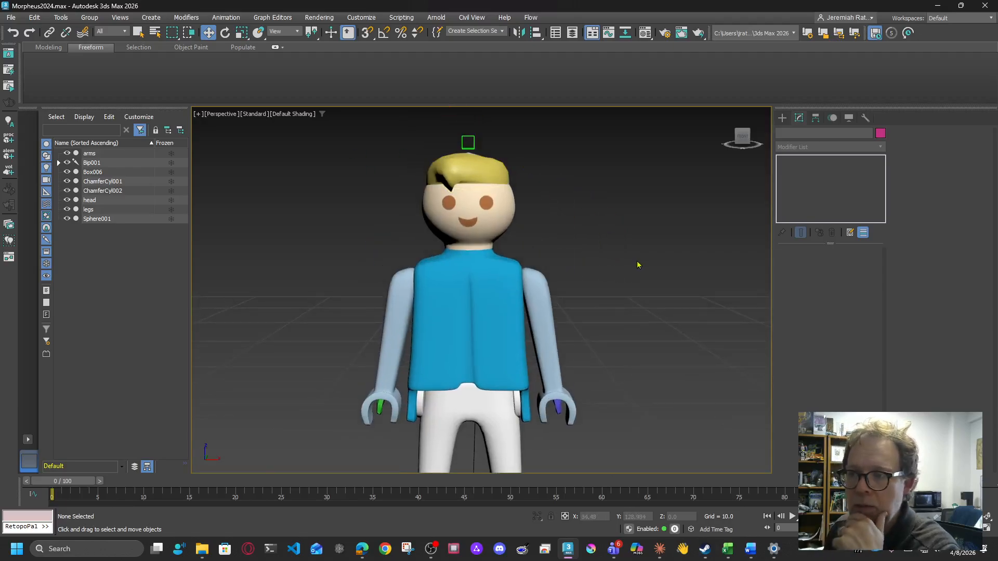
pyautogui.scroll(2, 631, 250)
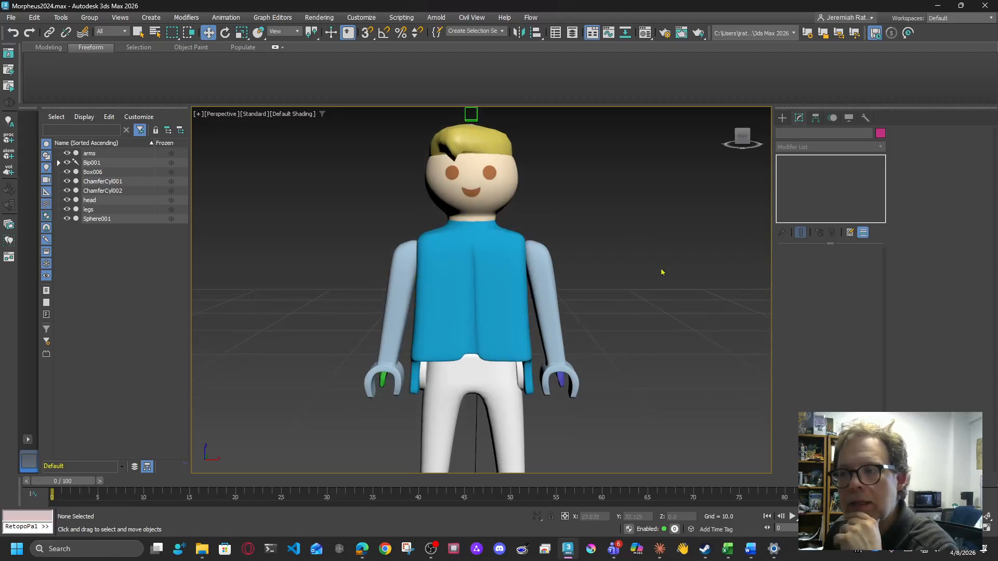
pyautogui.scroll(-3, 690, 341)
pyautogui.moveTo(690, 341); pyautogui.dragTo(654, 317, button='middle')
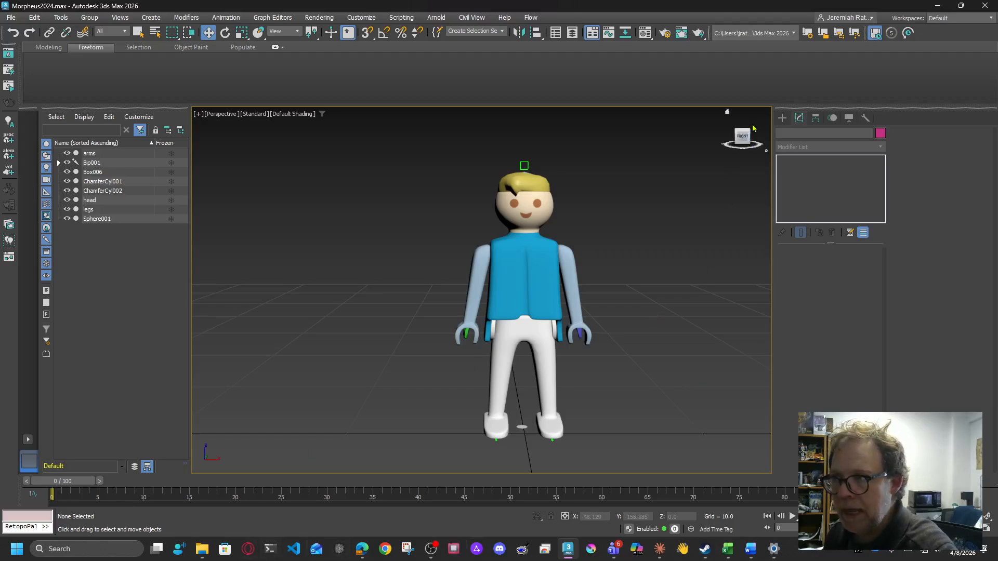
pyautogui.moveTo(742, 137); pyautogui.dragTo(723, 138)
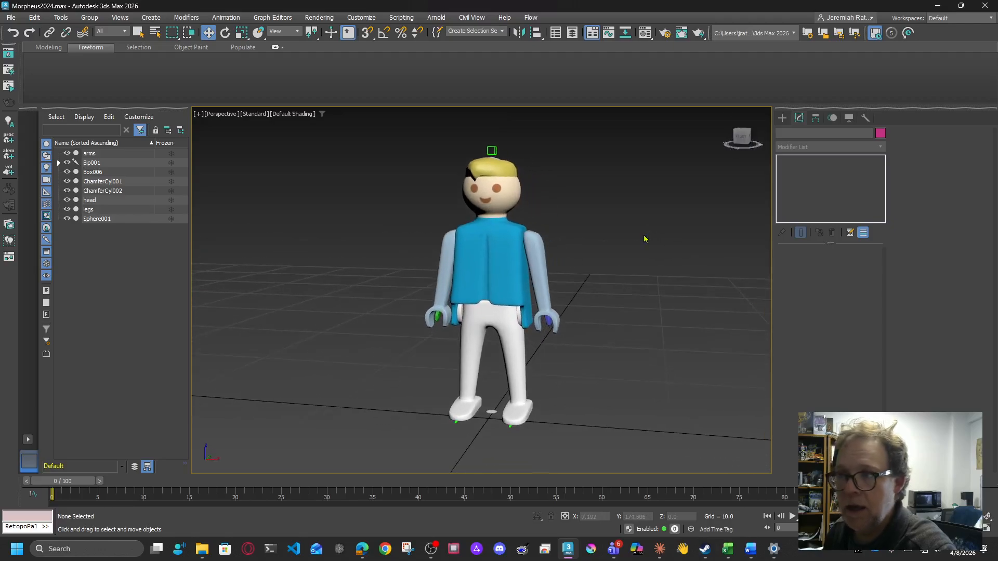
pyautogui.scroll(3, 646, 241)
pyautogui.moveTo(646, 240); pyautogui.dragTo(690, 243, button='middle')
pyautogui.scroll(-4, 676, 243)
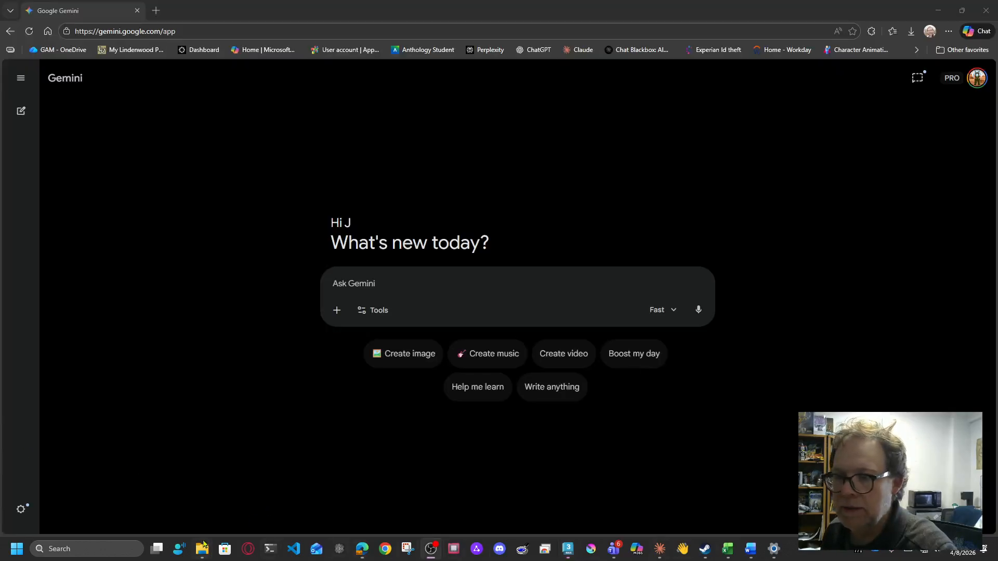
# Switch to File Explorer's PLaymobil_char_MAtrix folder, place its window beside the Gemini prompt box and preview Morpheus2024.max
pyautogui.moveTo(202, 549)
pyautogui.click(335, 507)
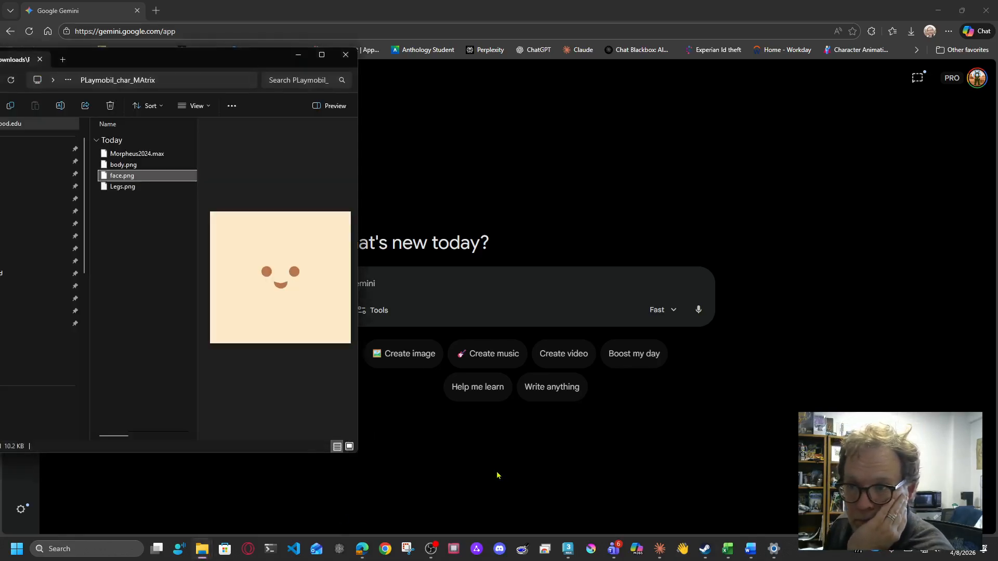
pyautogui.moveTo(209, 65); pyautogui.dragTo(172, 74)
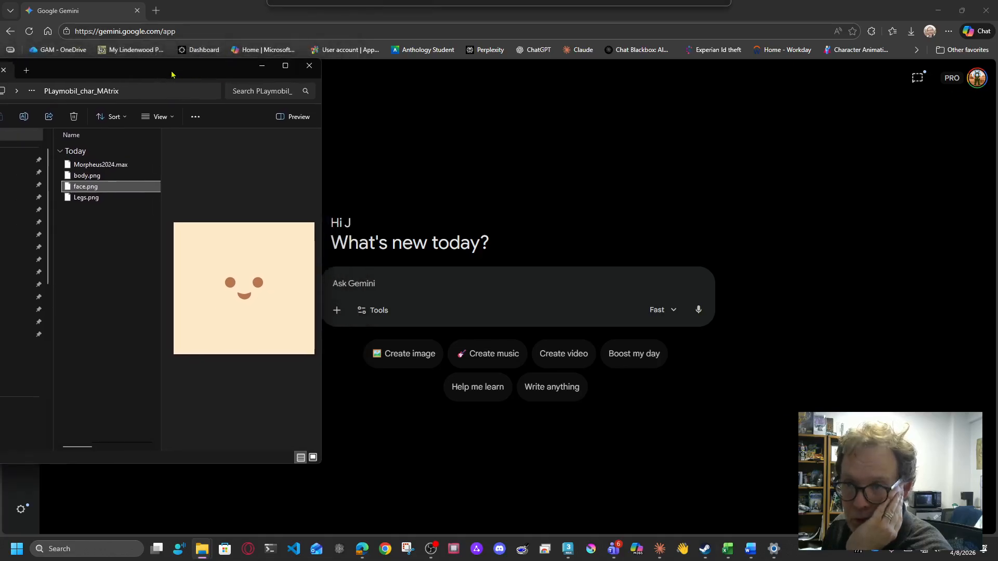
pyautogui.click(101, 164)
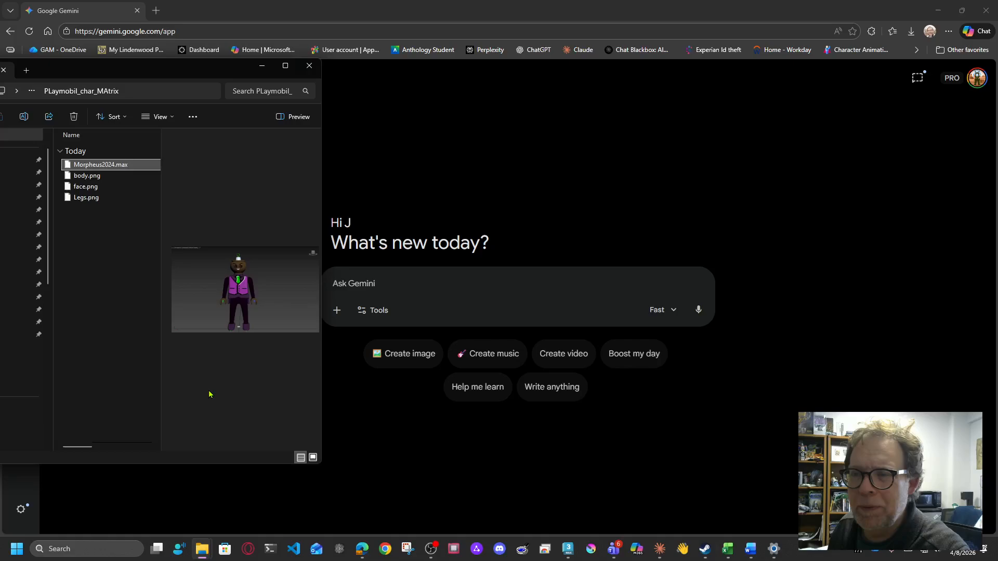
pyautogui.click(100, 237)
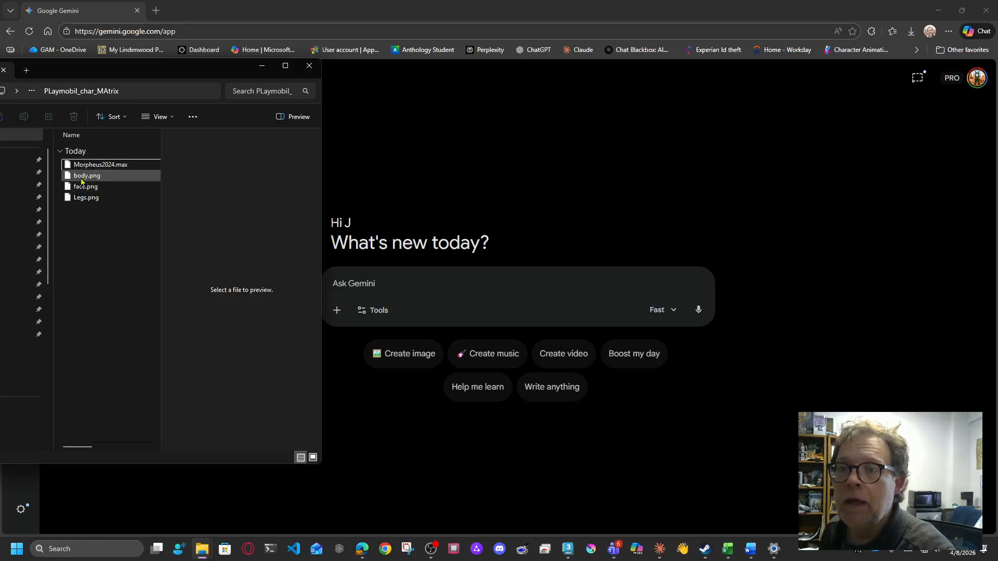
# Attach face.png to the Gemini prompt and set it to Create image with the Pro model
pyautogui.moveTo(86, 186); pyautogui.dragTo(384, 265)
pyautogui.click(370, 338)
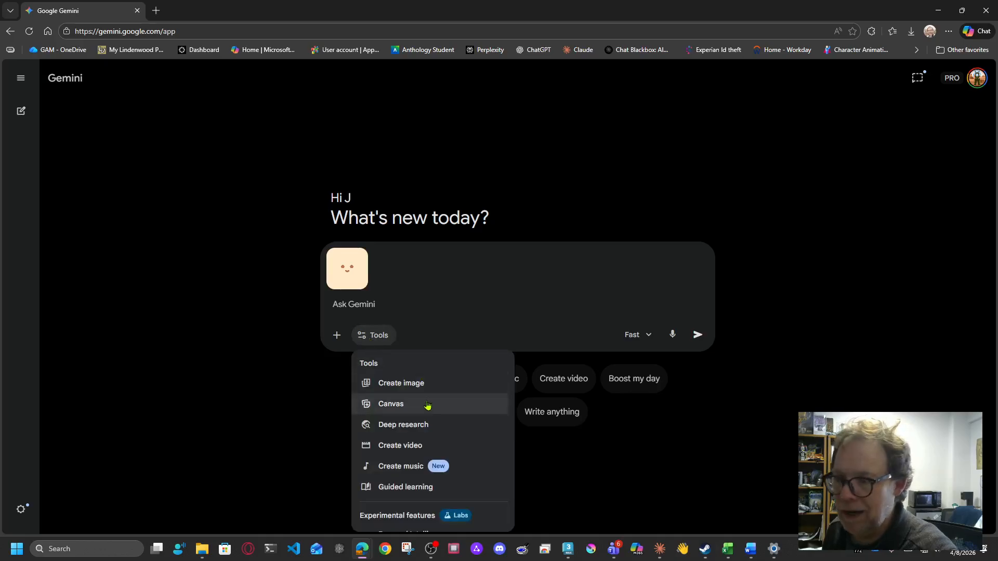
pyautogui.click(411, 387)
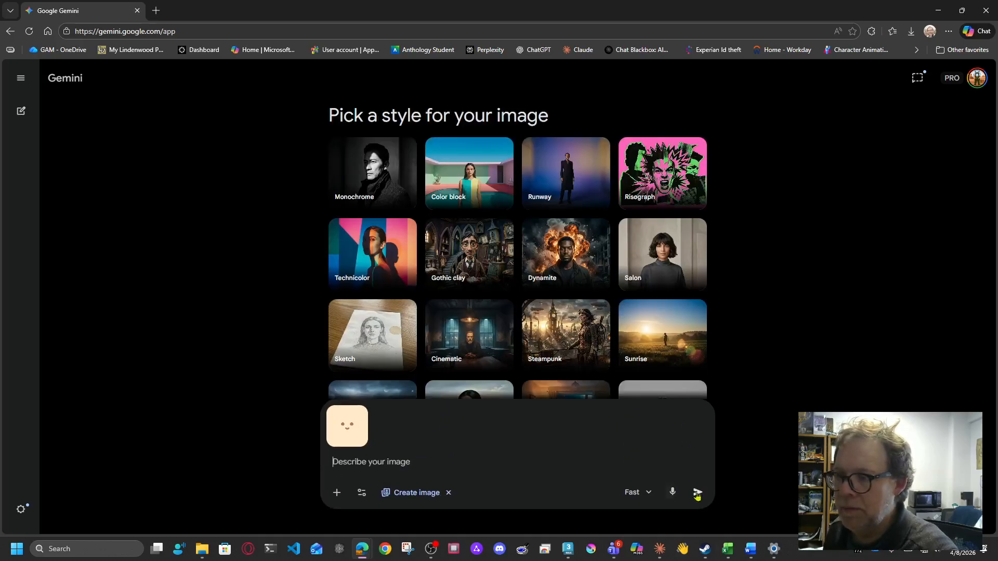
pyautogui.click(636, 492)
pyautogui.click(643, 441)
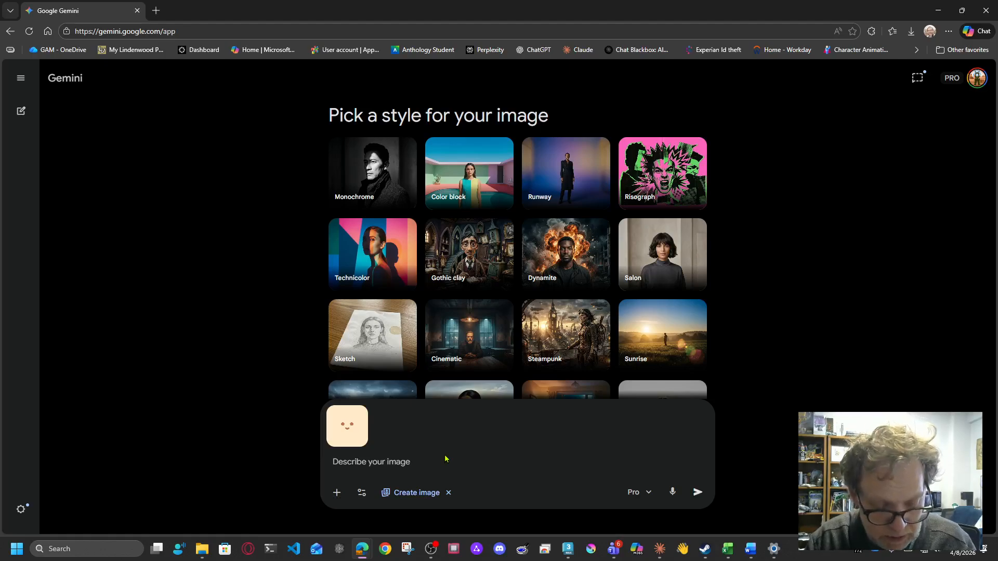
# Write the prompt "This is a diffuse map for a playmobil character head model can you retexture it for a playmobil version of captain Kirk"
pyautogui.write('This is')
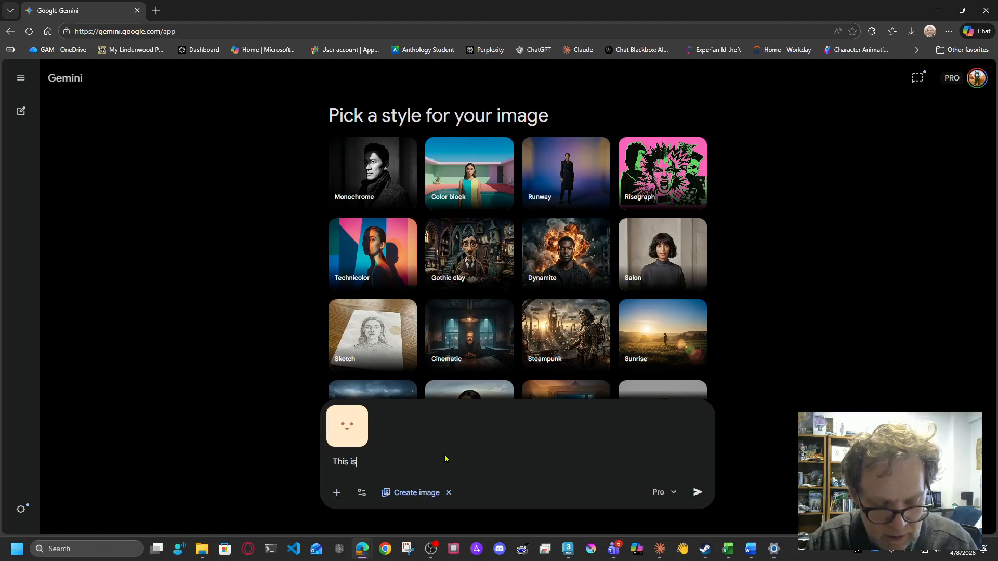
pyautogui.write(' a dif')
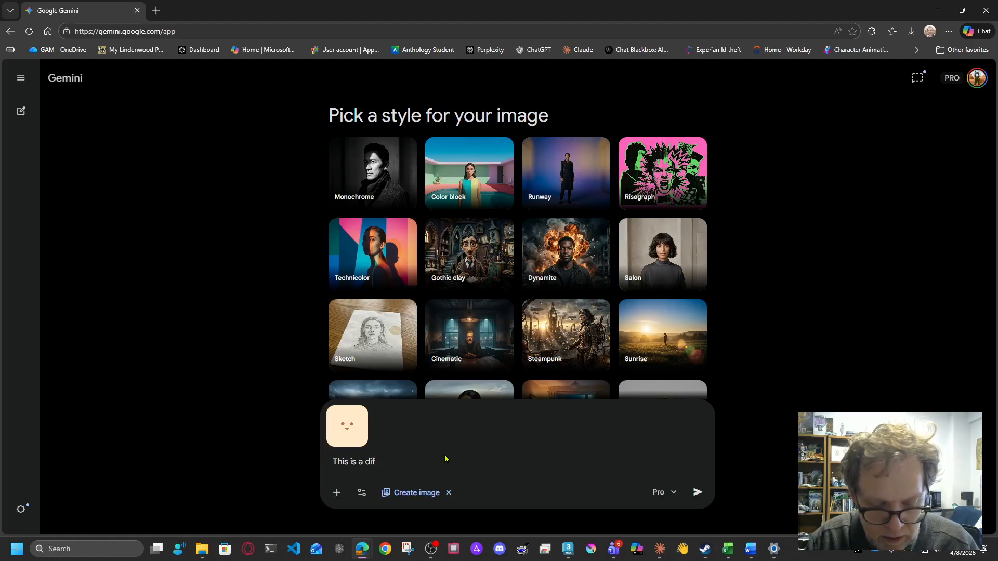
pyautogui.write('fuse map for a ')
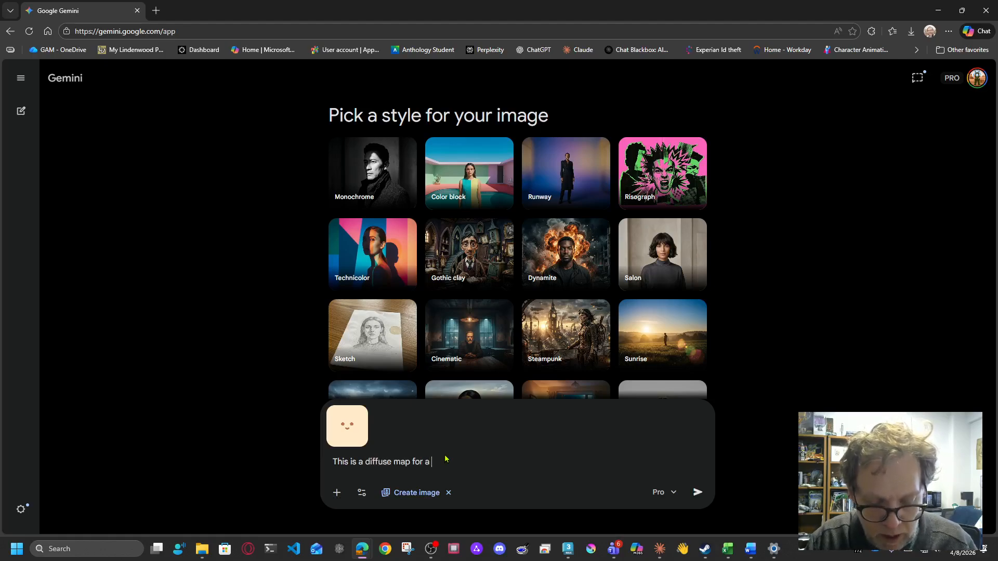
pyautogui.write('playnobil')
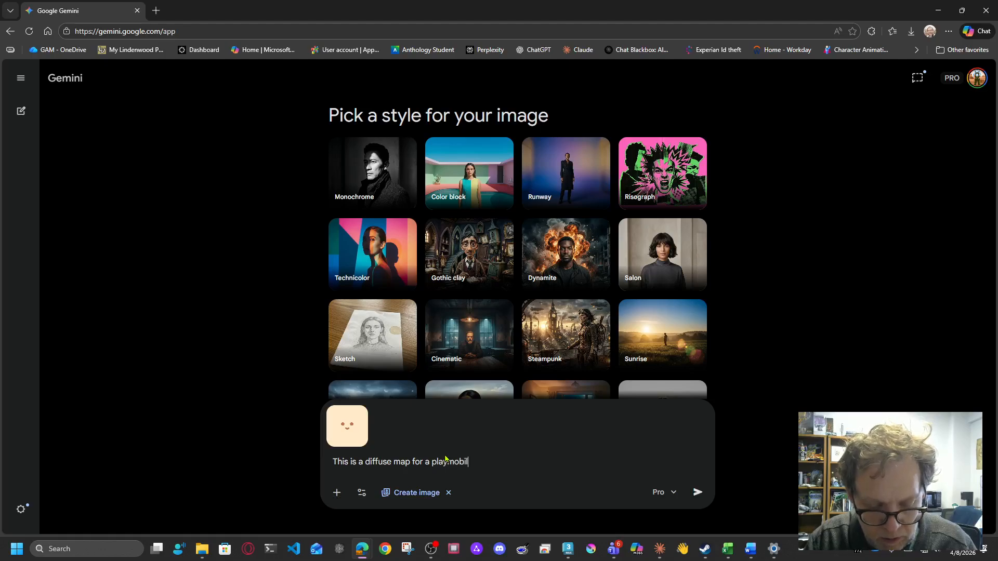
pyautogui.write(' character head model')
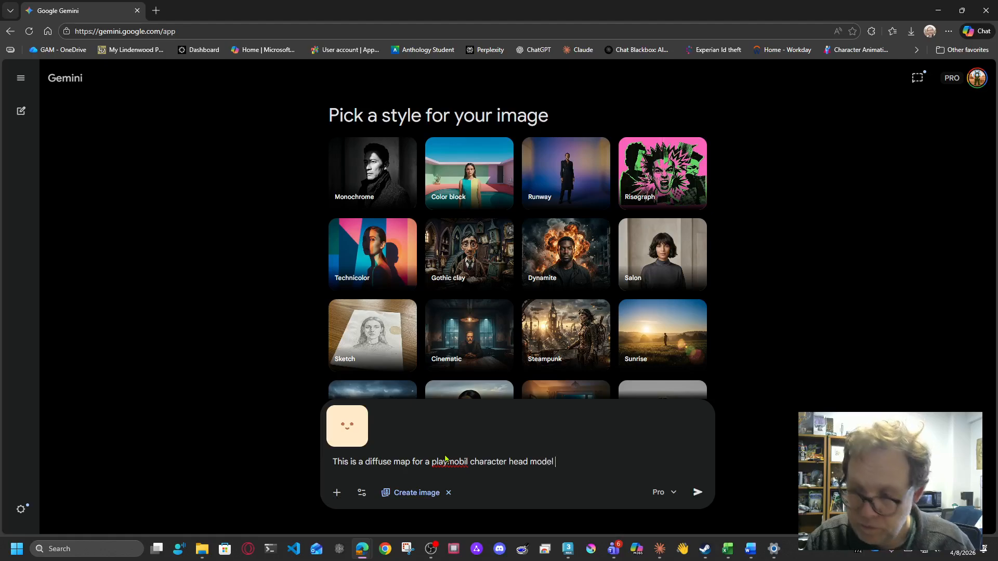
pyautogui.write(' can you re')
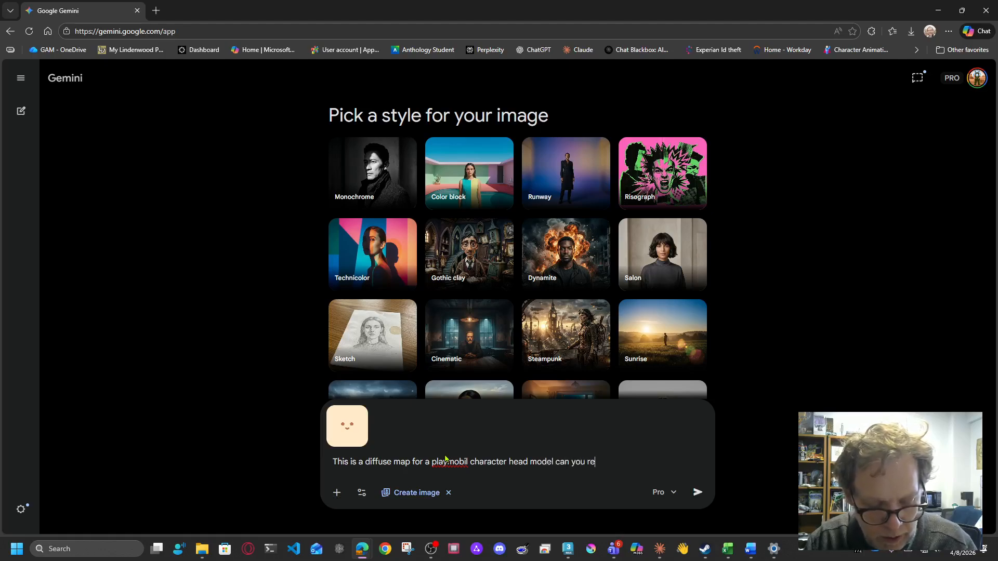
pyautogui.write('texture it')
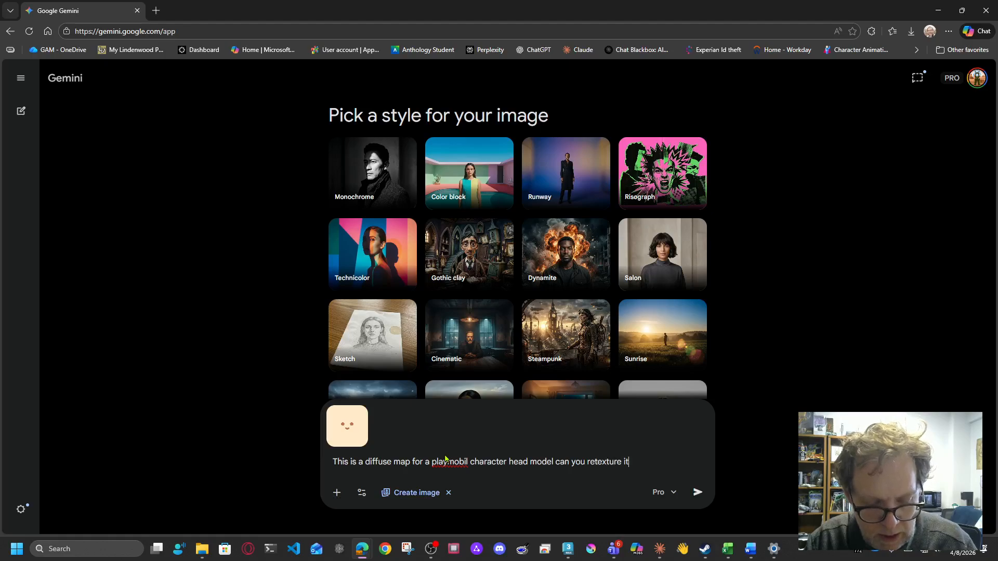
pyautogui.write(' for a play')
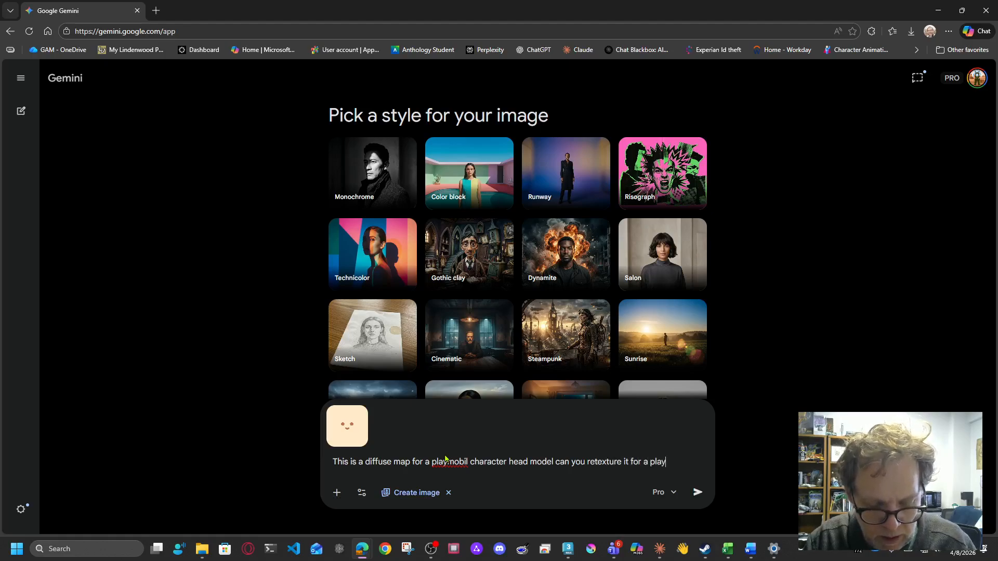
pyautogui.write('mobil vers')
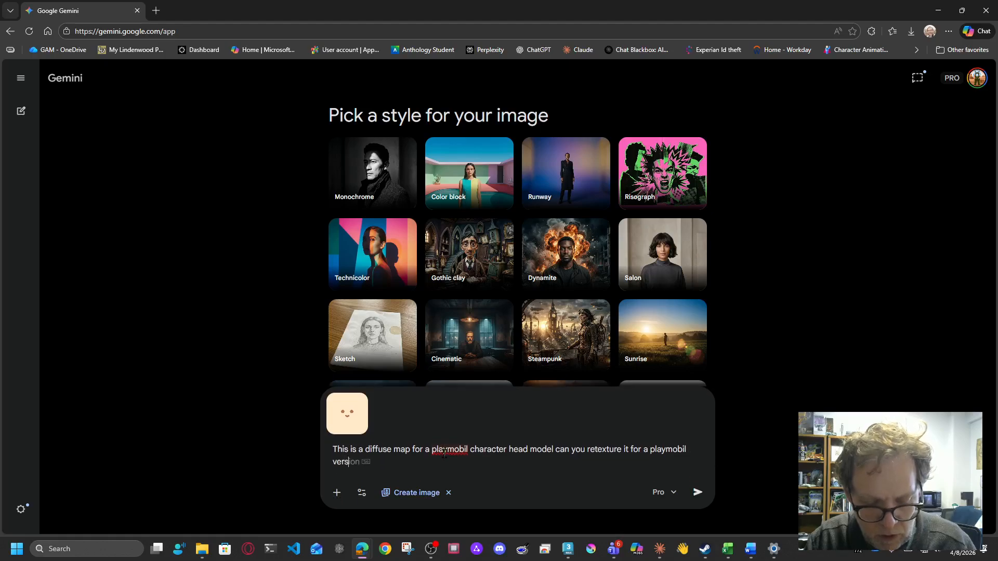
pyautogui.write('ion of cap')
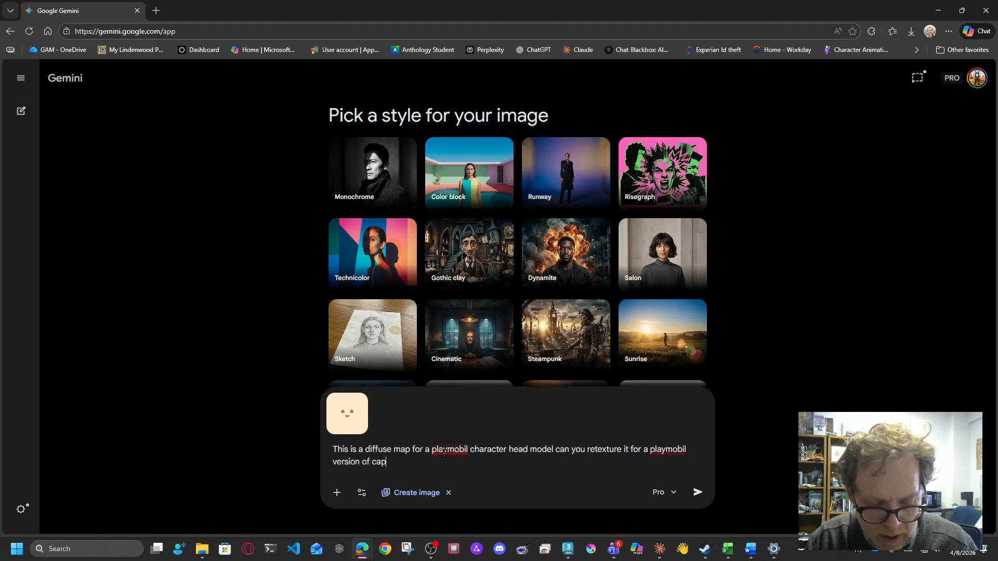
pyautogui.write('tain K')
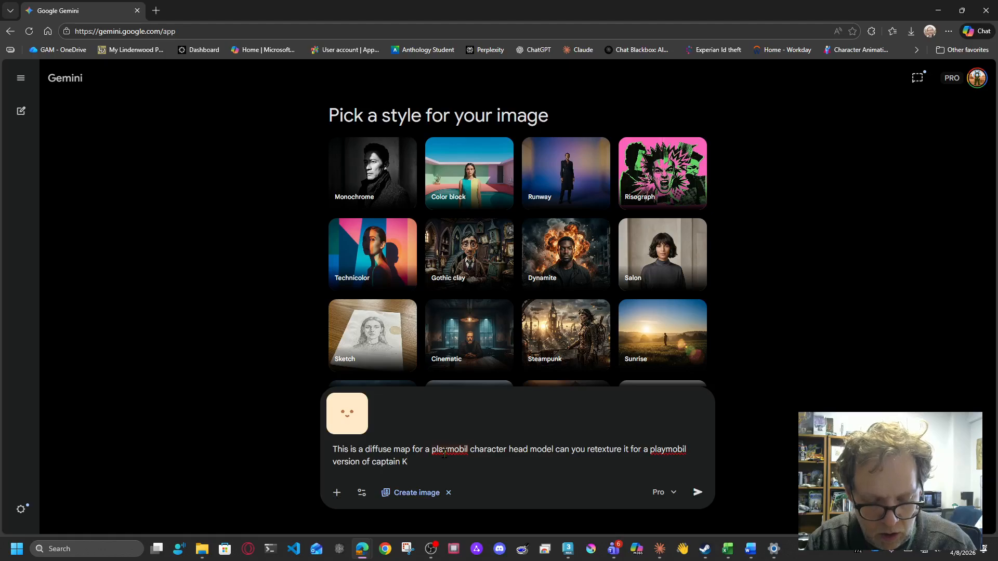
pyautogui.write('irk')
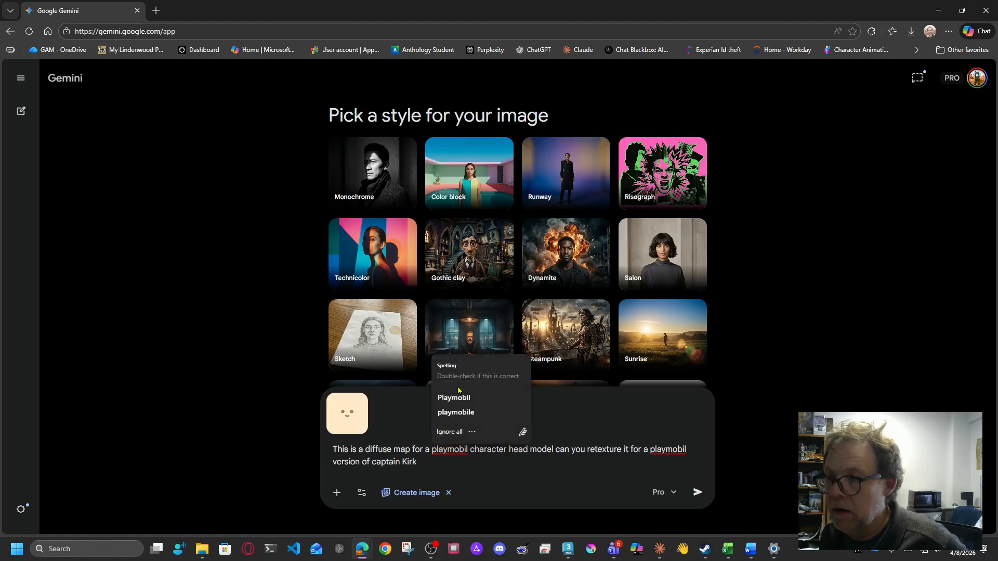
# Correct both occurrences of "playmobil" in the prompt to "Playmobil" and submit the image request
pyautogui.click(453, 397)
pyautogui.click(666, 449)
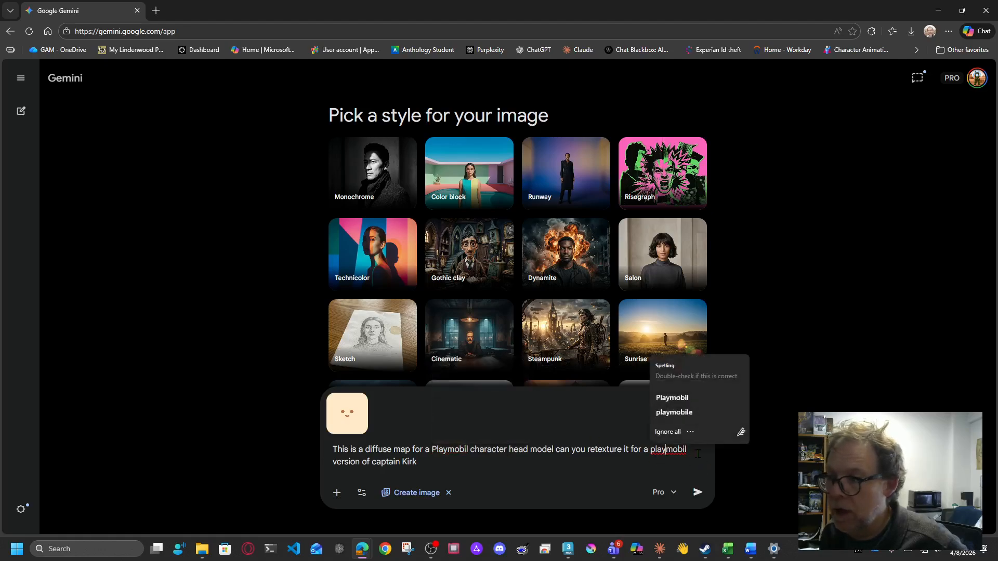
pyautogui.click(672, 398)
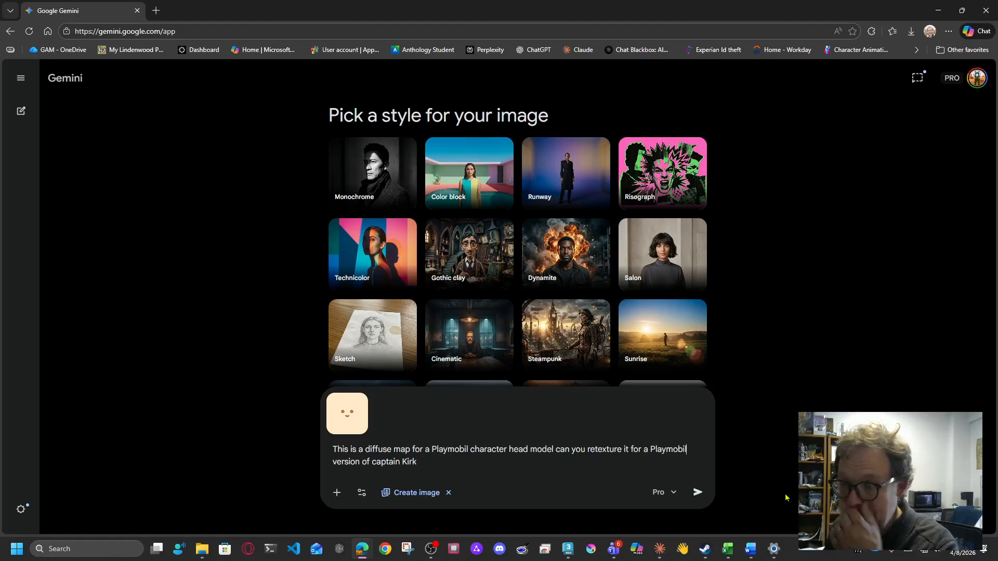
pyautogui.click(698, 492)
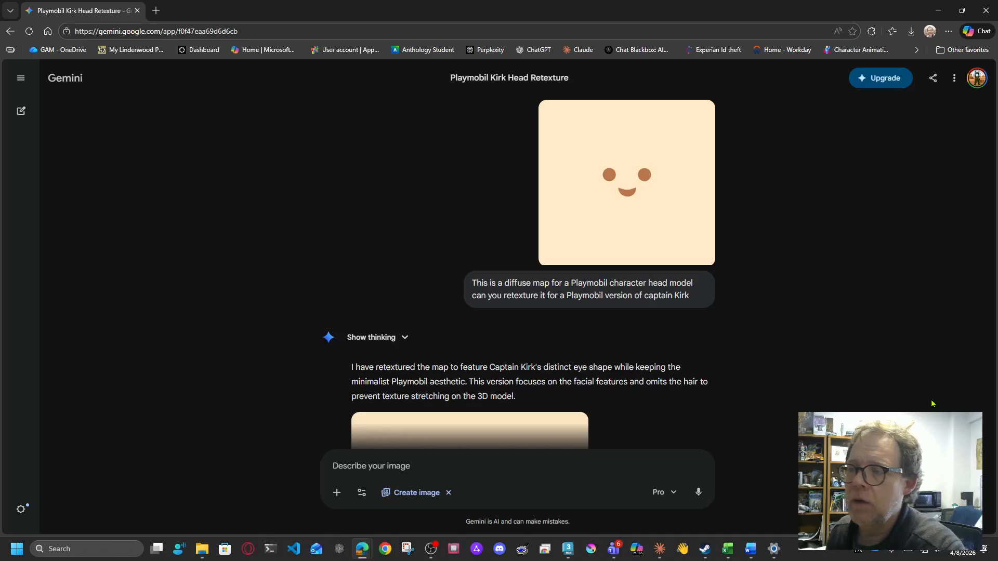
# Review the generated face texture and submit the follow-up request "Can you add in his hair"
pyautogui.scroll(-5, 770, 244)
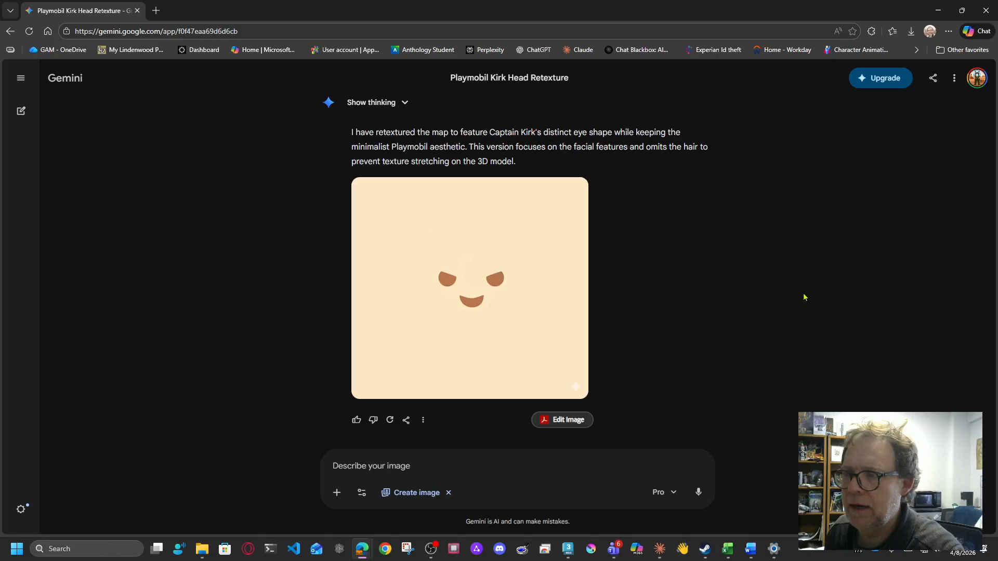
pyautogui.scroll(5, 805, 296)
pyautogui.scroll(-5, 806, 295)
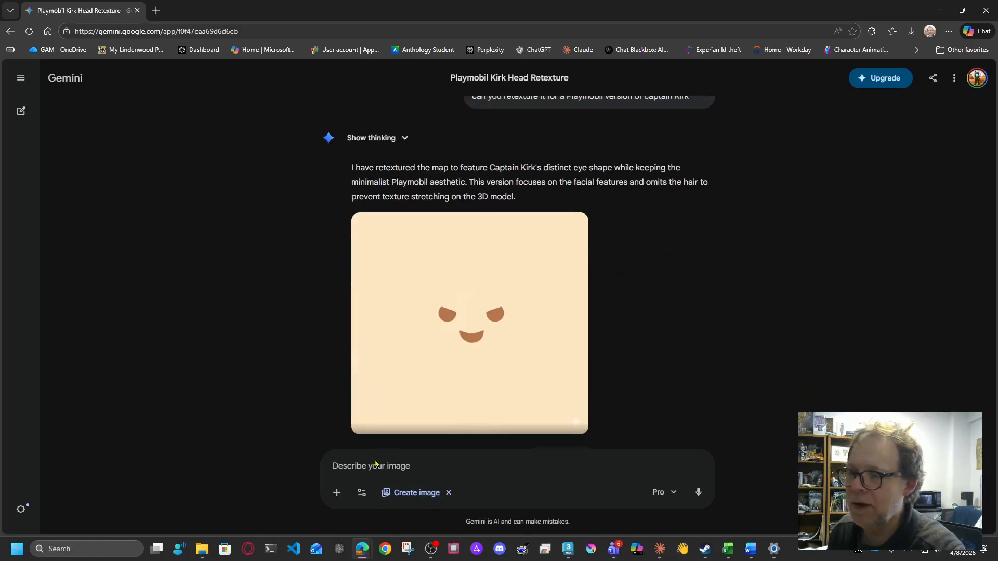
pyautogui.write('Can ')
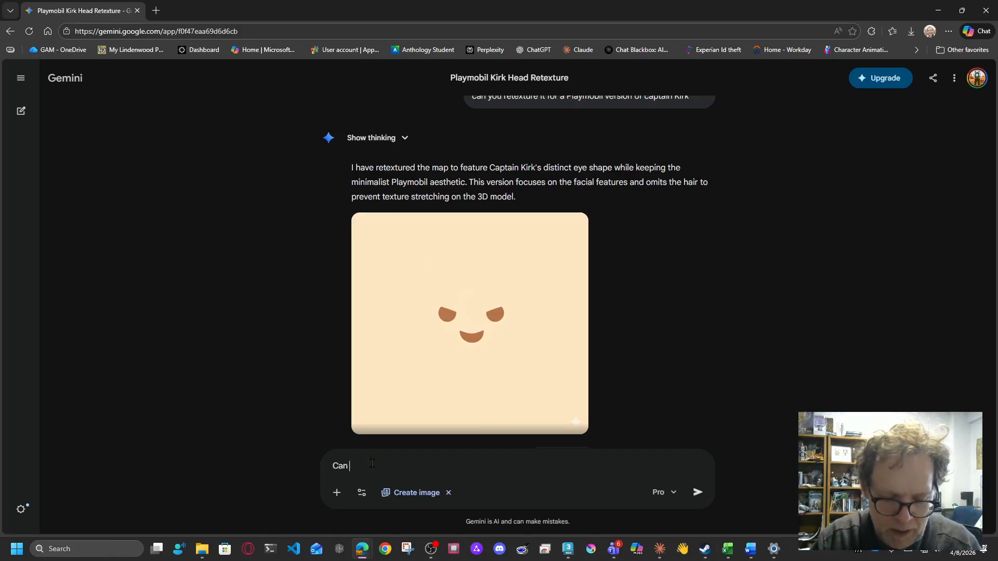
pyautogui.write('you add in ')
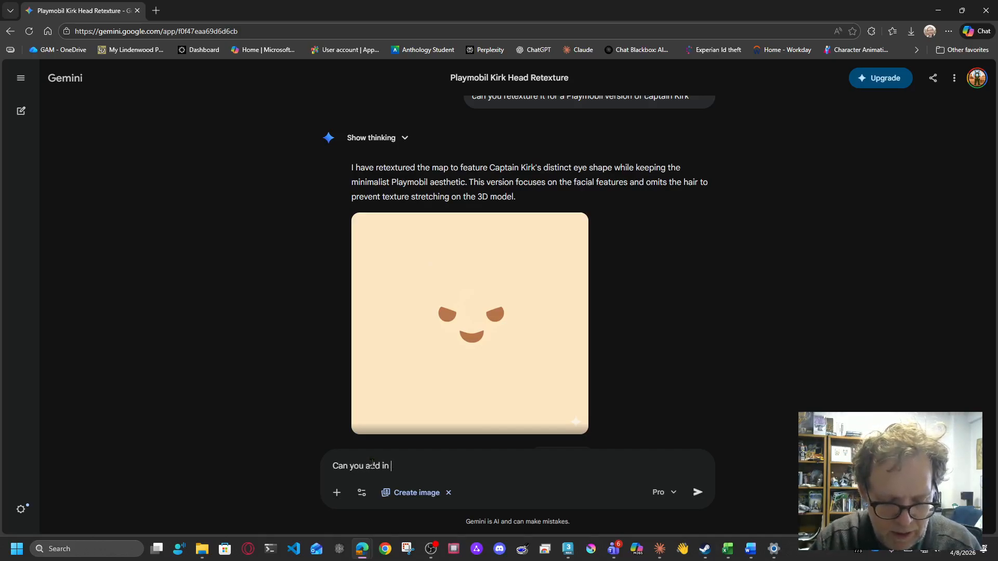
pyautogui.write('his har')
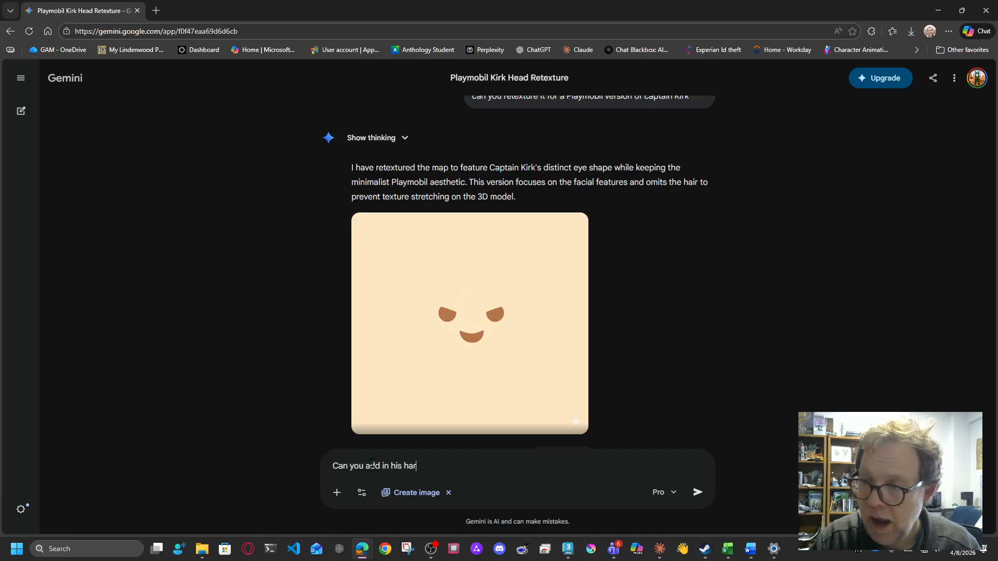
pyautogui.press('BackSpace')
pyautogui.write('ir')
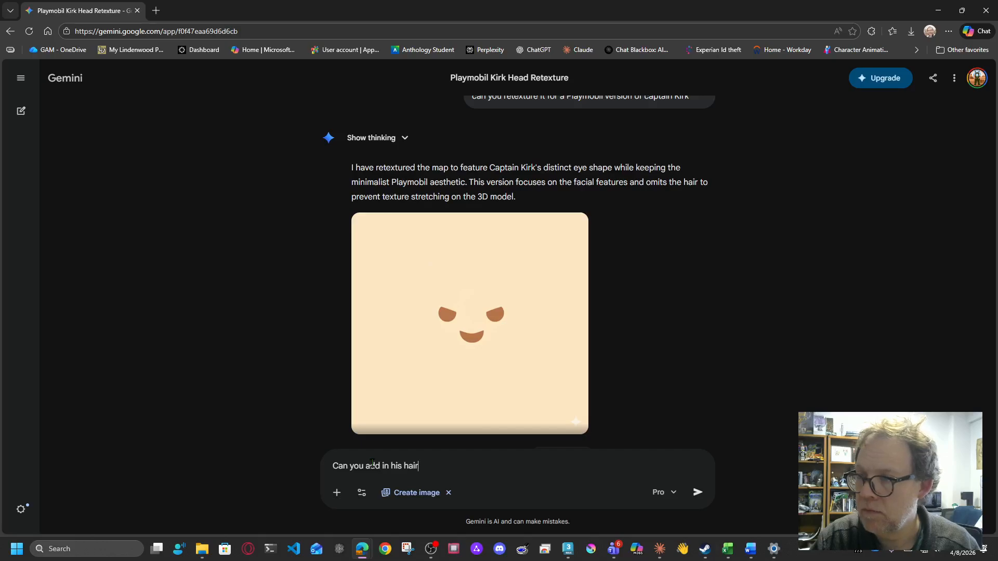
pyautogui.press('Return')
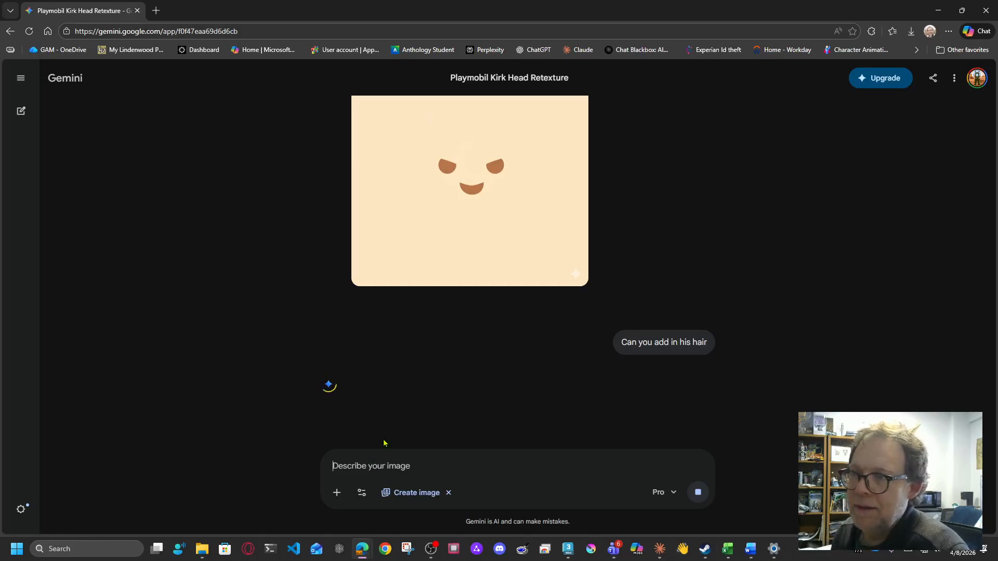
# Examine the generated Captain Kirk face texture and the earlier parts of the conversation while the hair version is being created
pyautogui.moveTo(481, 236)
pyautogui.scroll(5, 815, 307)
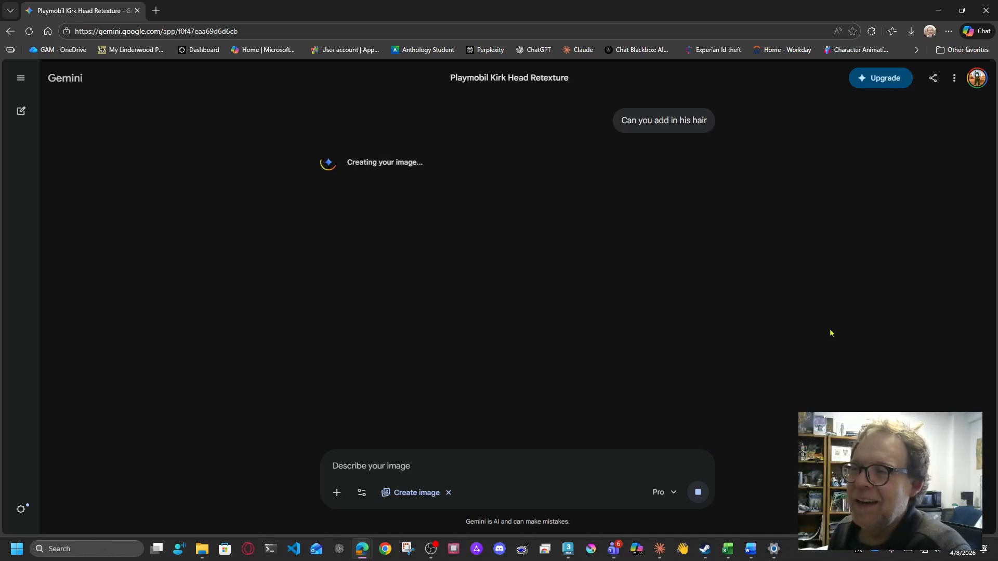
pyautogui.scroll(4, 831, 323)
pyautogui.scroll(2, 835, 325)
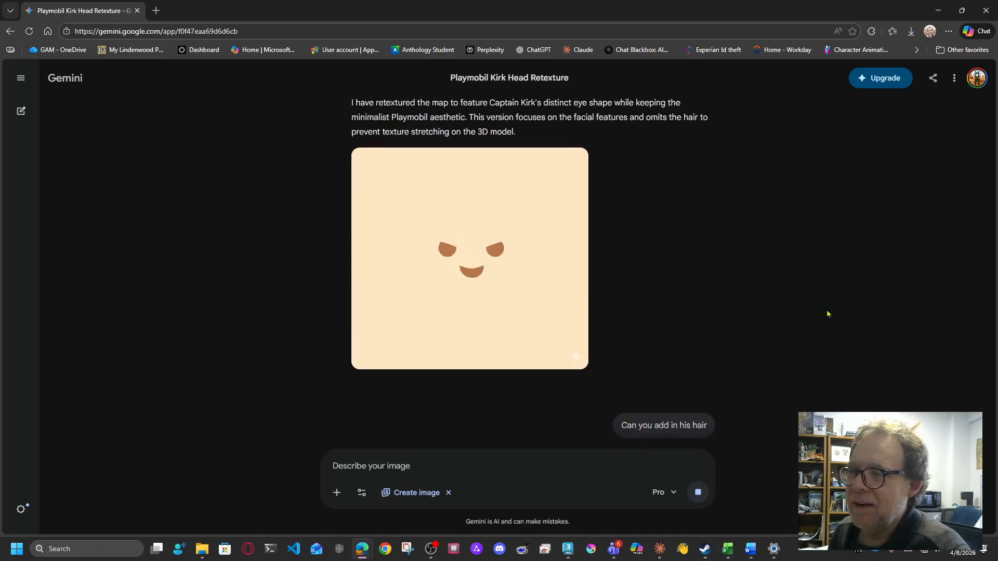
pyautogui.scroll(5, 878, 317)
pyautogui.scroll(-5, 811, 309)
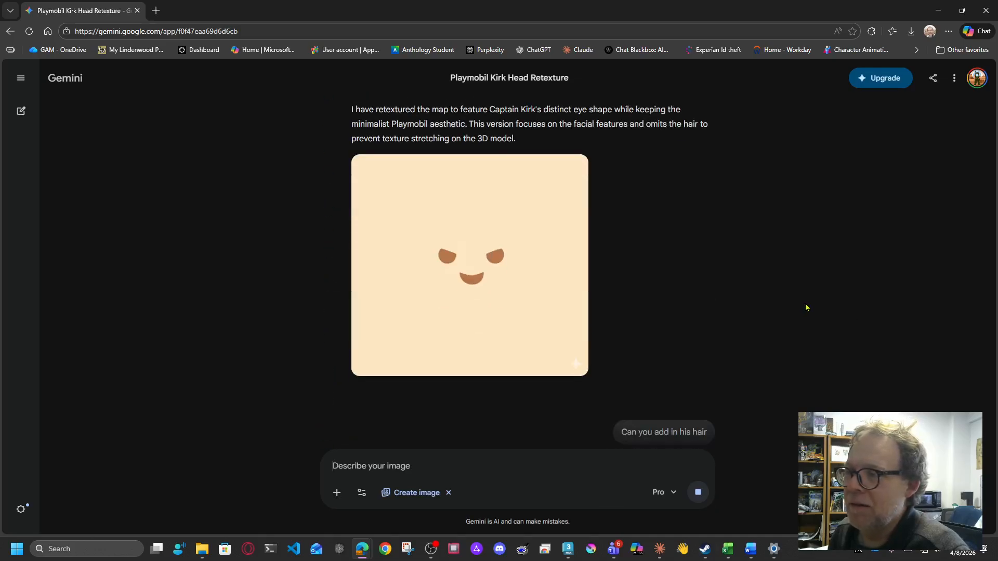
pyautogui.scroll(-6, 808, 304)
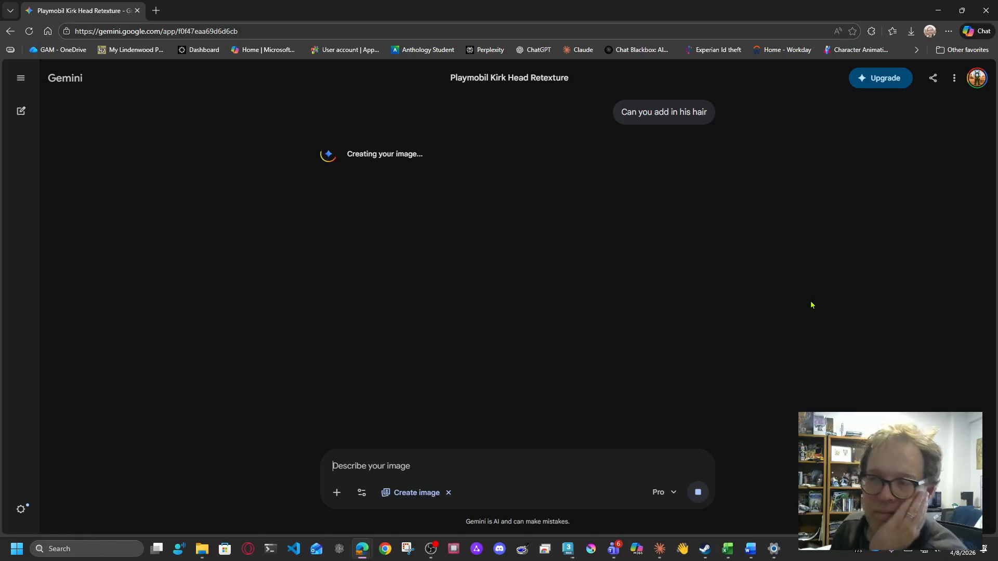
pyautogui.scroll(4, 827, 305)
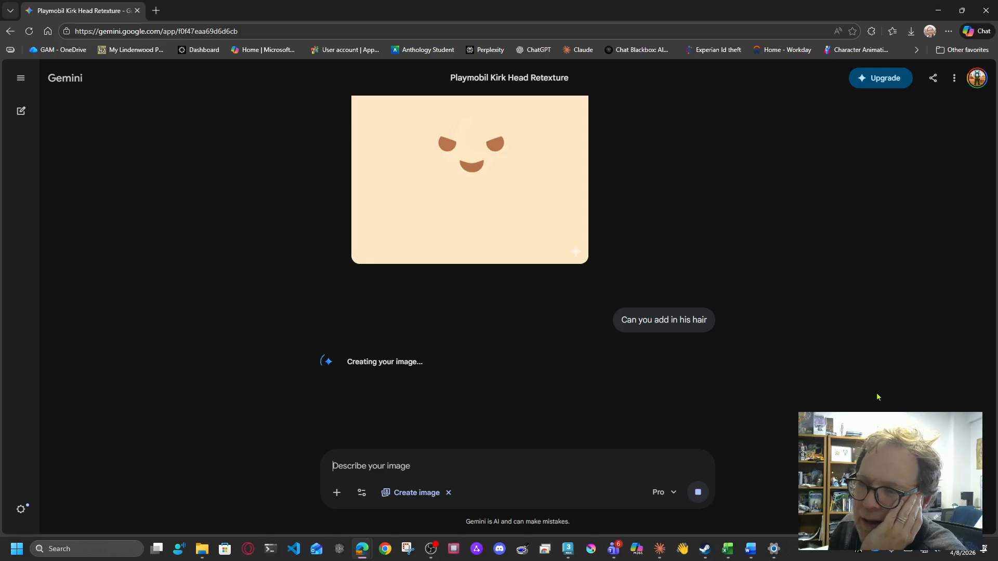
pyautogui.scroll(-4, 878, 387)
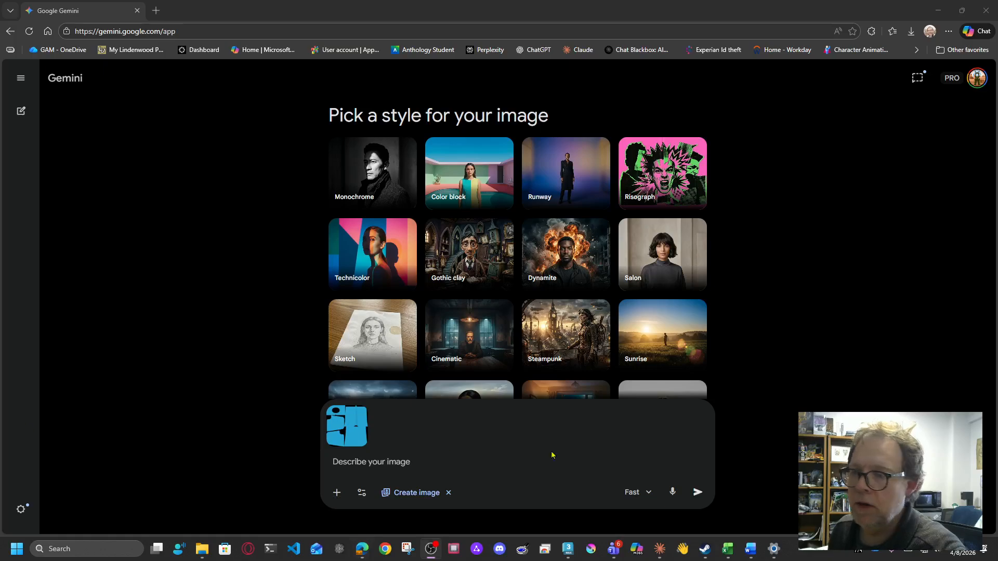
# Begin the prompt for the torso texture with "This is the diffuse map of a 3d model of a Playmobil character torso can you"
pyautogui.click(410, 464)
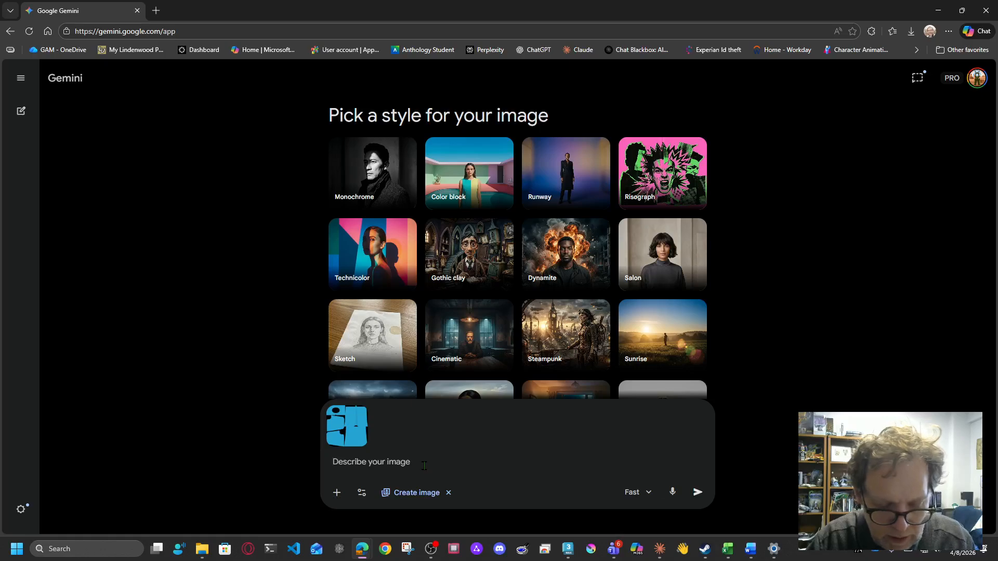
pyautogui.write('This is the dif')
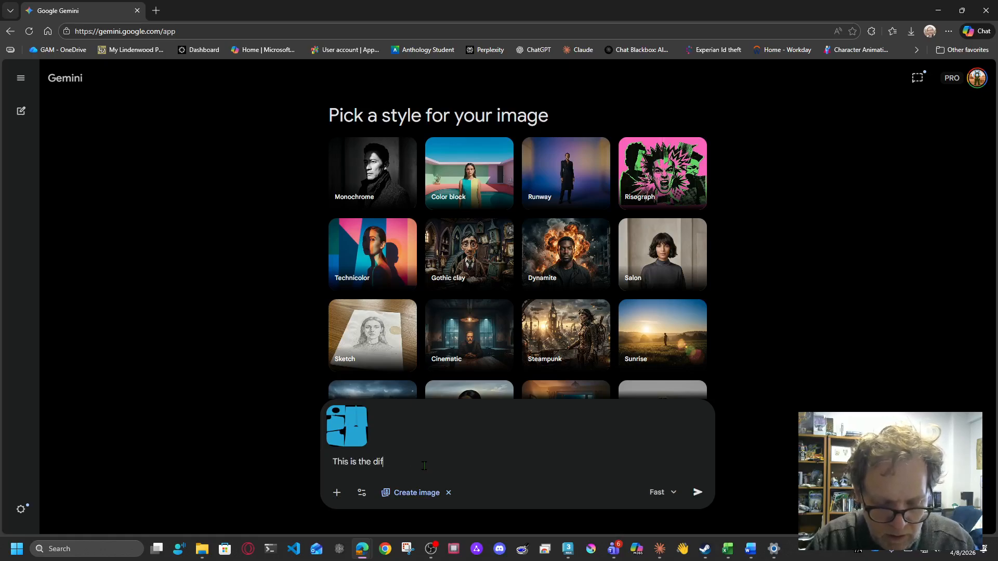
pyautogui.write('fuse map c')
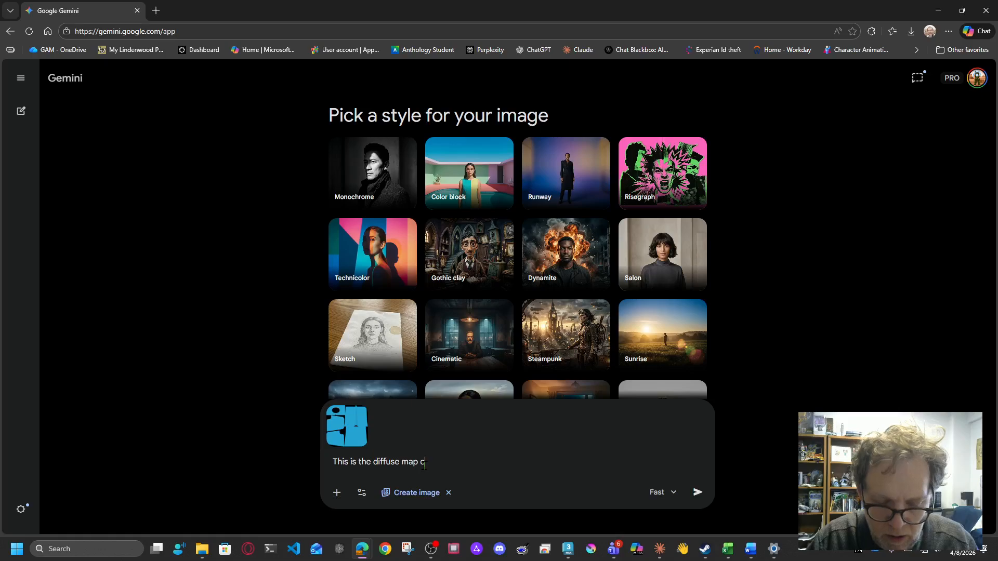
pyautogui.press('BackSpace')
pyautogui.write('of a 3d model')
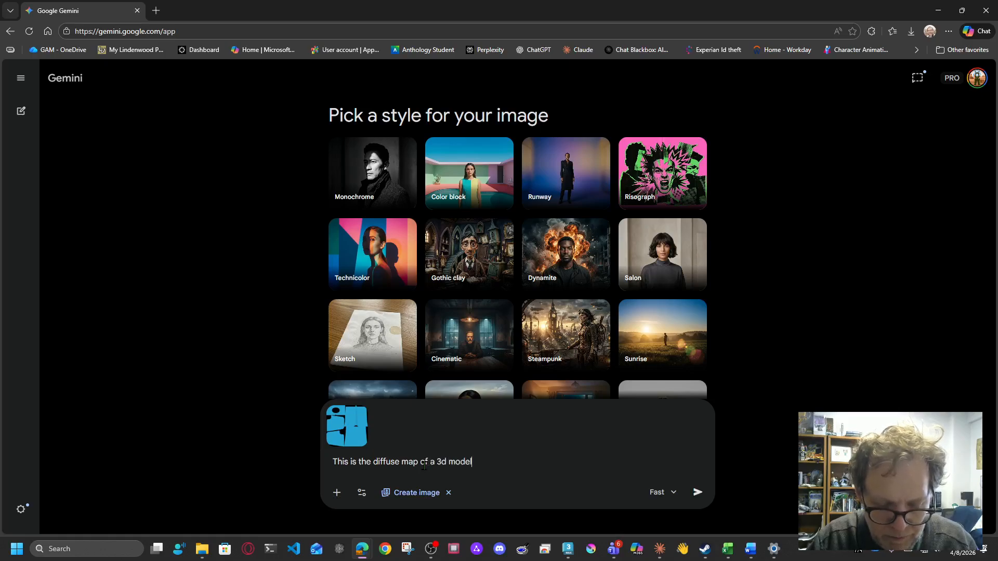
pyautogui.write(' of a Playmobil')
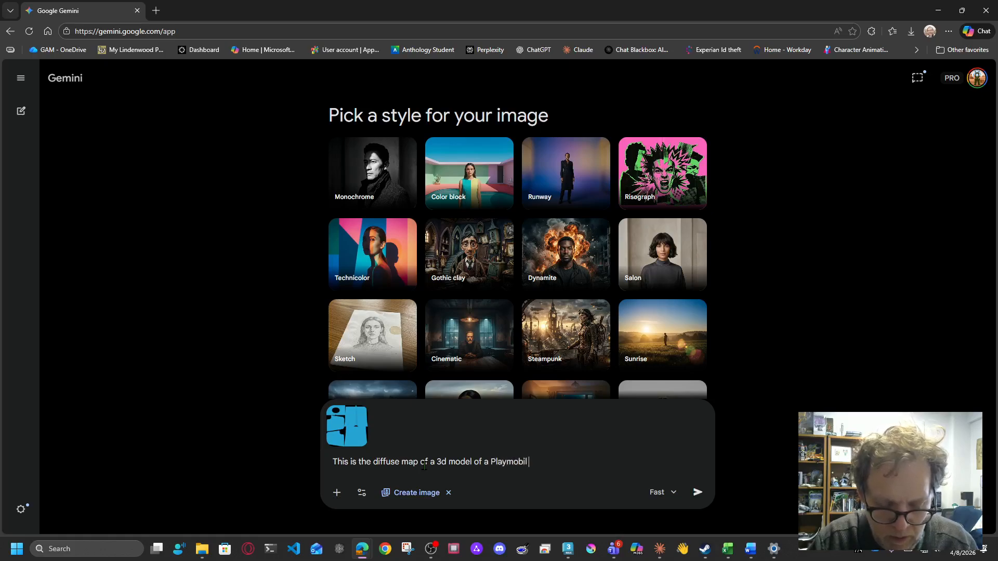
pyautogui.write(' character,')
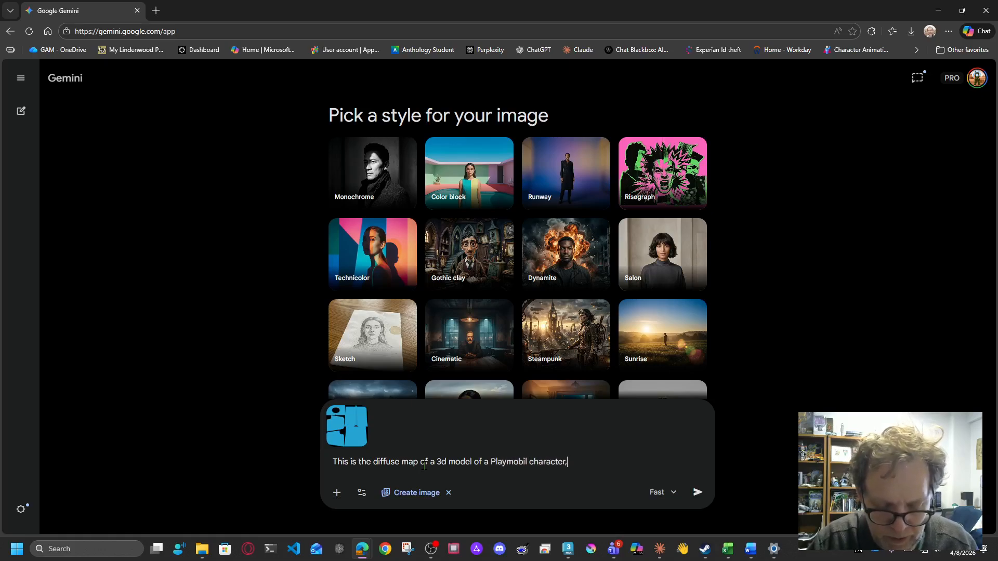
pyautogui.write(' can')
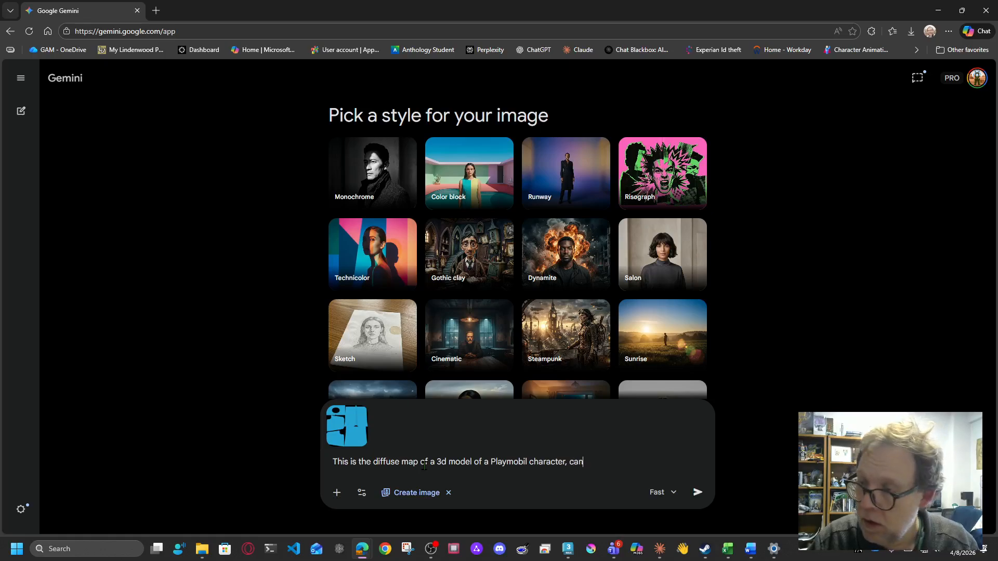
pyautogui.press('BackSpace')
pyautogui.press('BackSpace')
pyautogui.press('BackSpace')
pyautogui.write('to')
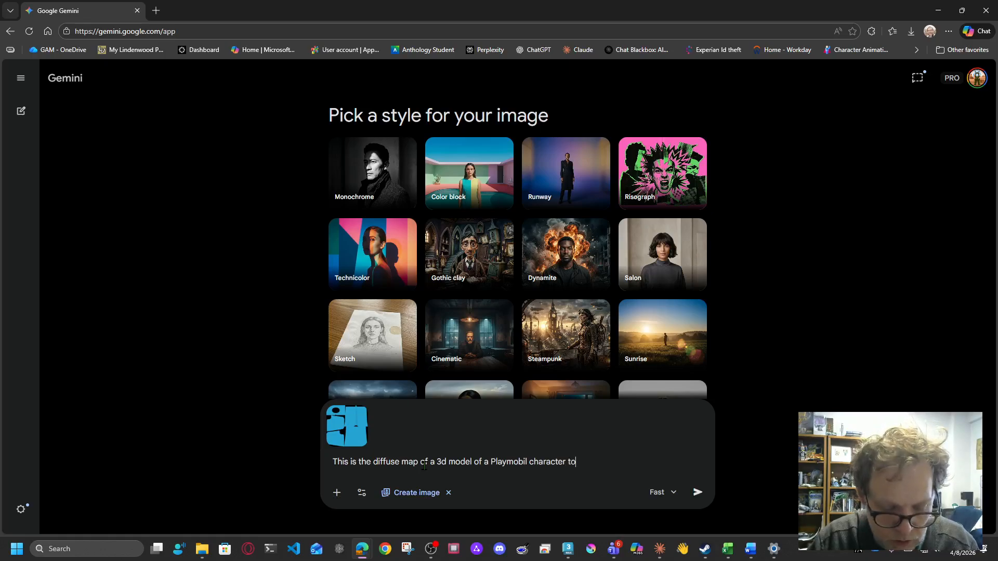
pyautogui.write('rso can you ')
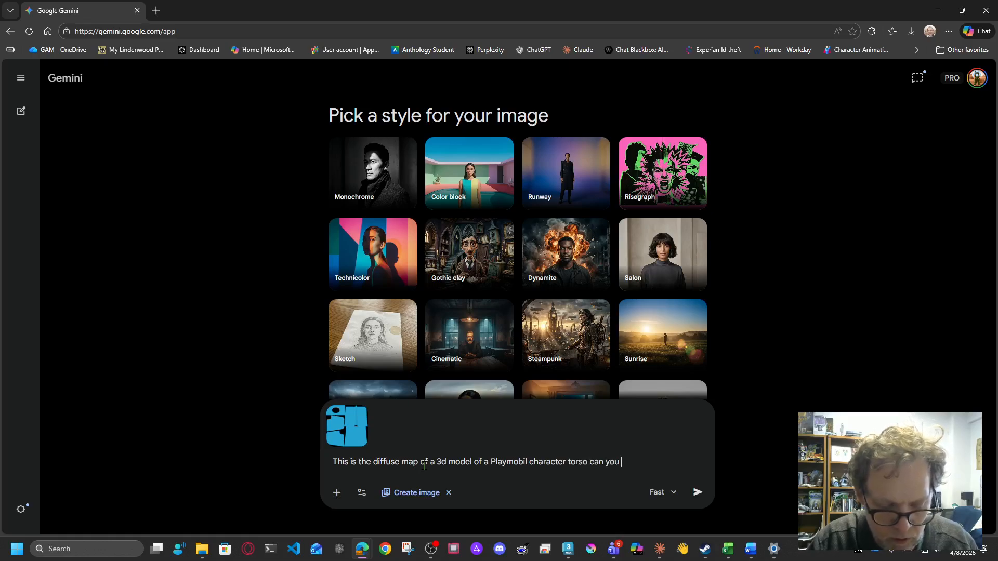
# Continue the prompt with "retexture it to be the Unifrom of Capatain Kirk"
pyautogui.write('rete')
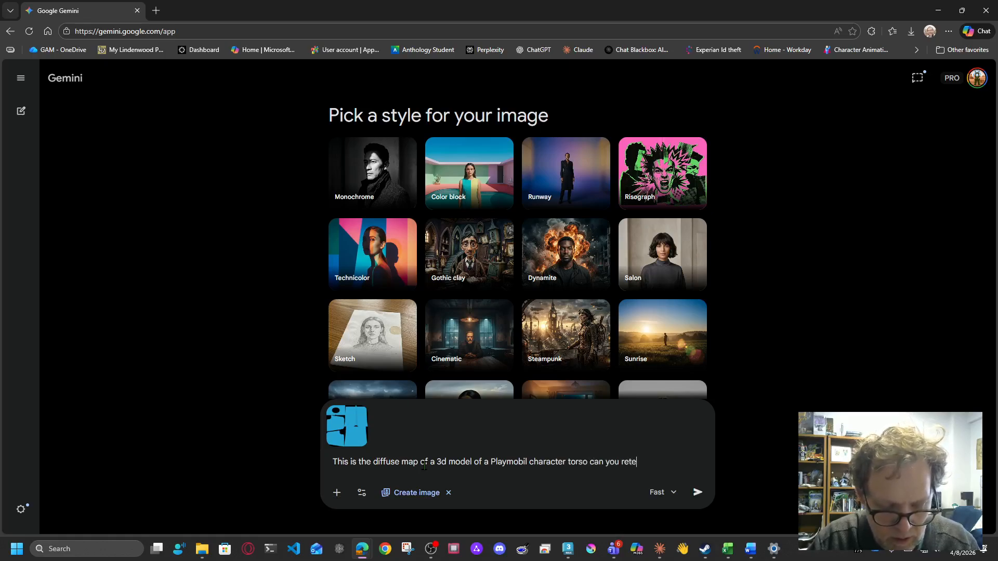
pyautogui.write('xture it to ')
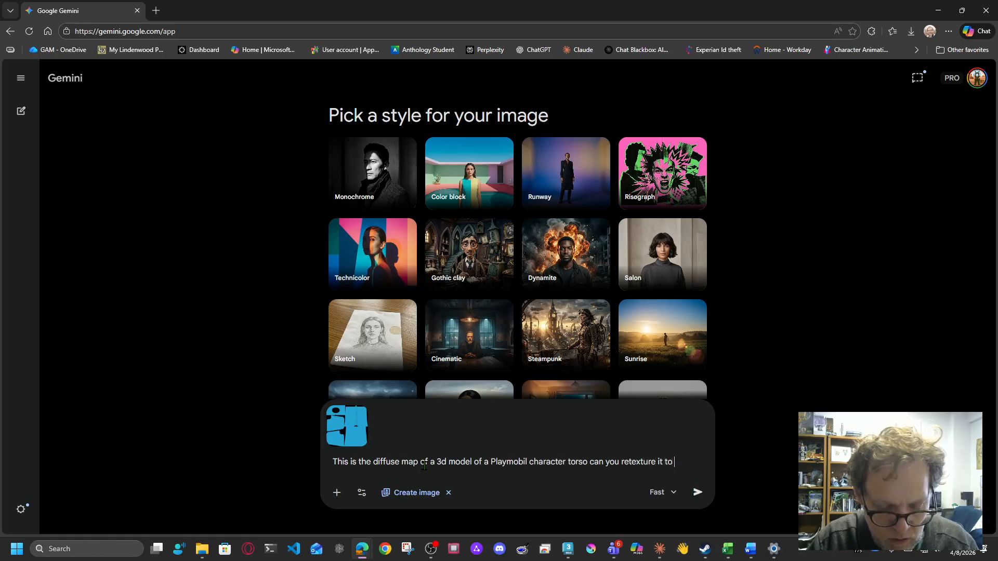
pyautogui.write('be t')
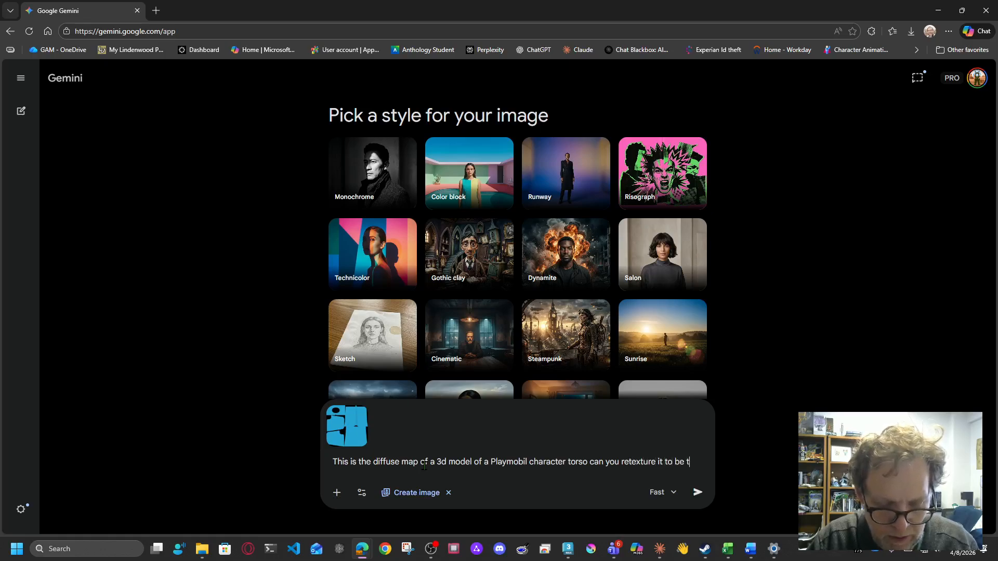
pyautogui.write('he Unifrom of Cao')
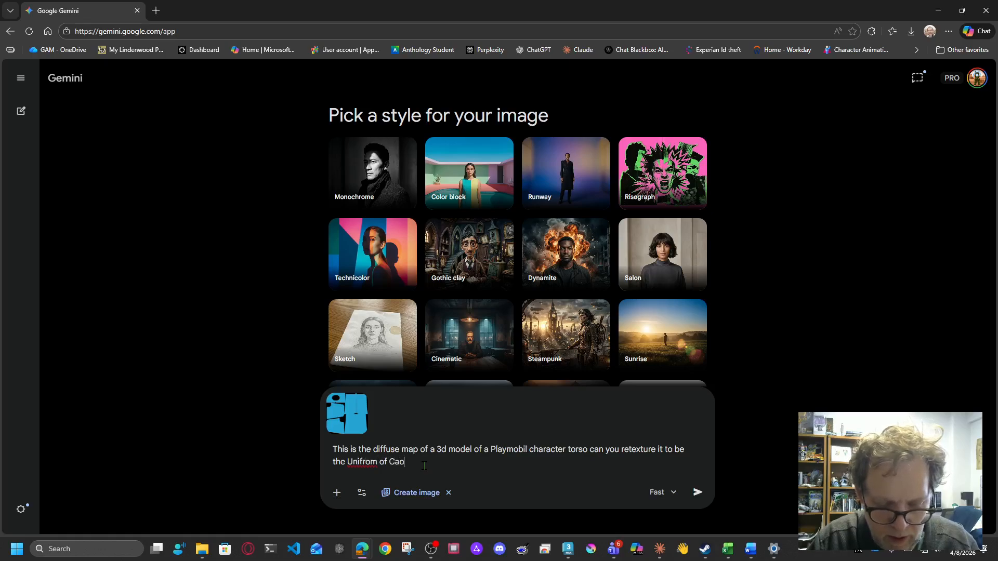
pyautogui.press('BackSpace')
pyautogui.write('pa')
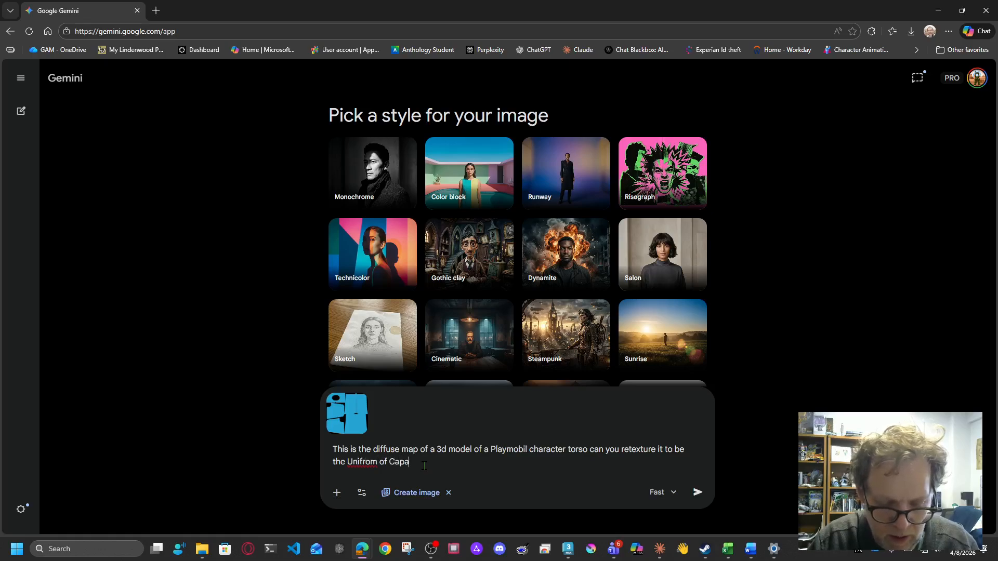
pyautogui.write('tain Kirk')
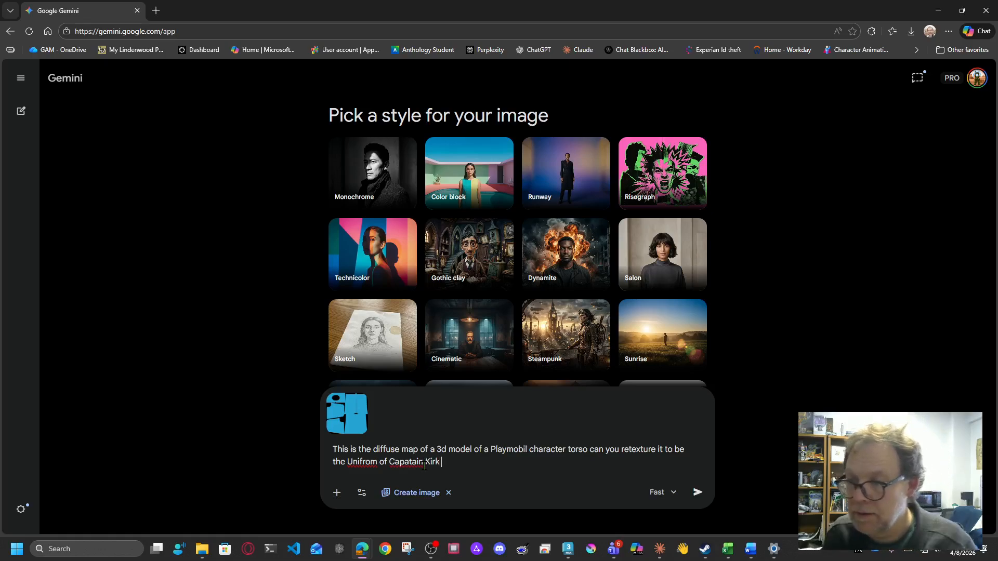
# Correct the two misspelled words in the prompt to "Captain" and "Uniform" using the suggested spellings
pyautogui.click(410, 463)
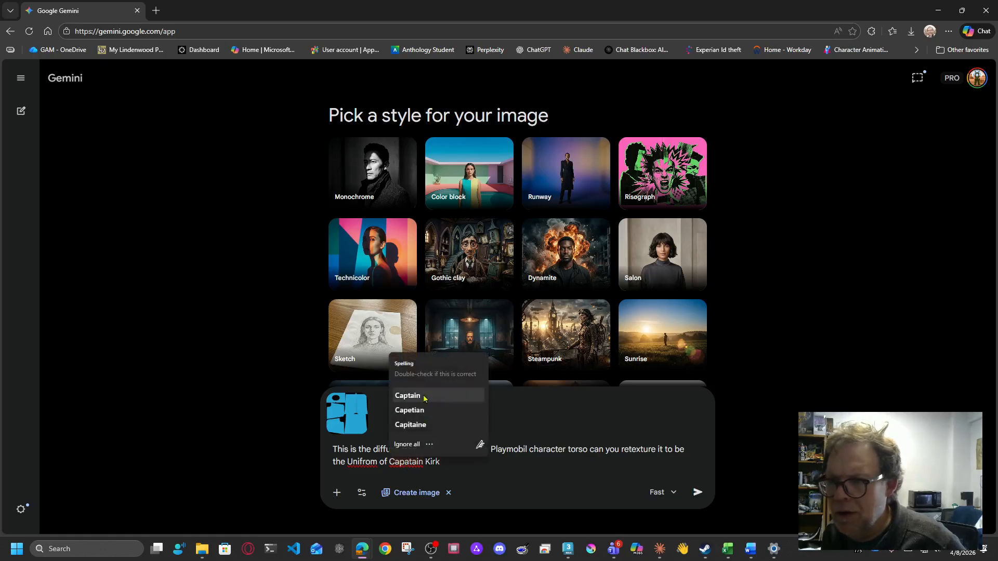
pyautogui.click(408, 395)
pyautogui.click(357, 462)
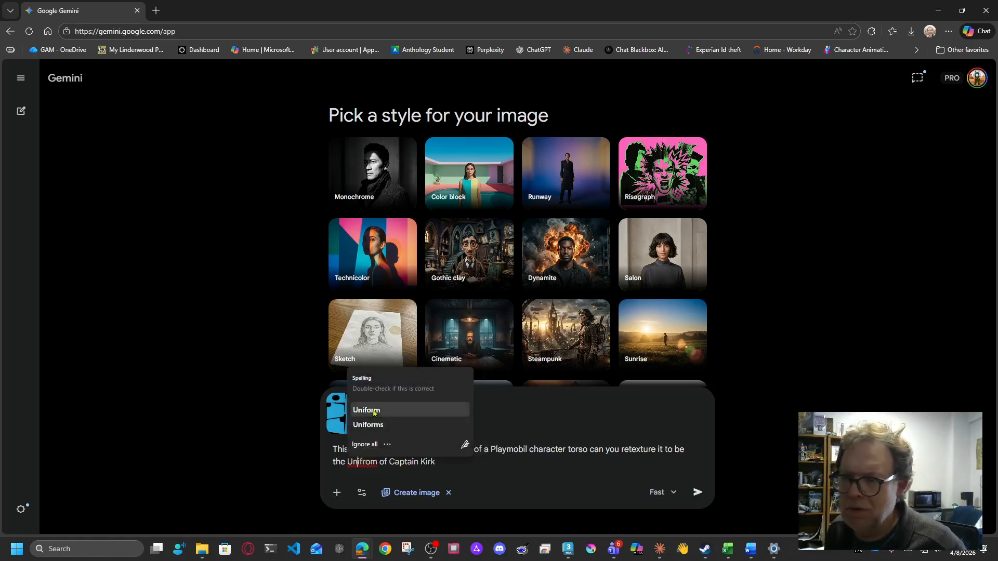
pyautogui.click(374, 411)
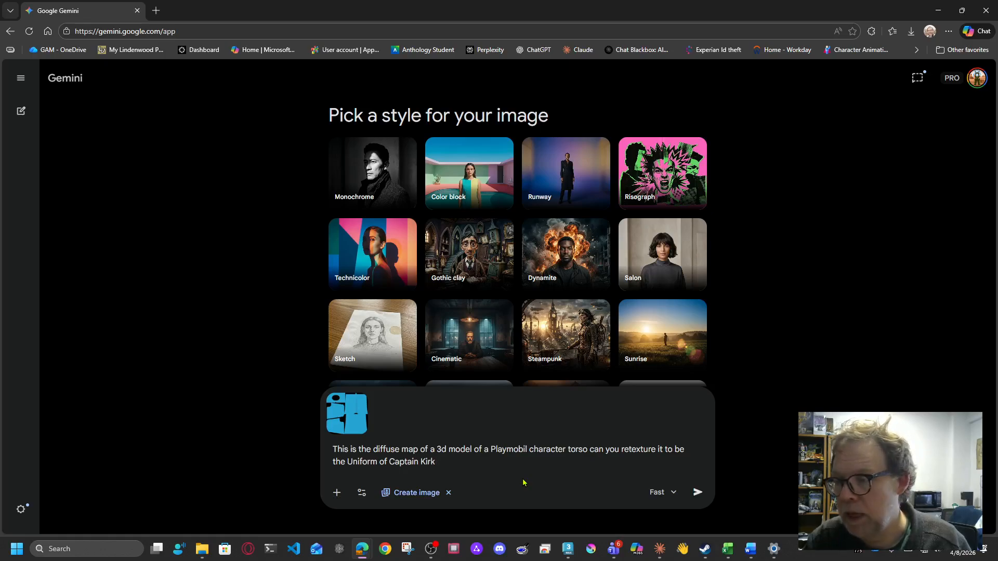
# Extend the prompt with "? The front is the upper right section and below that is the back of the character"
pyautogui.write('?')
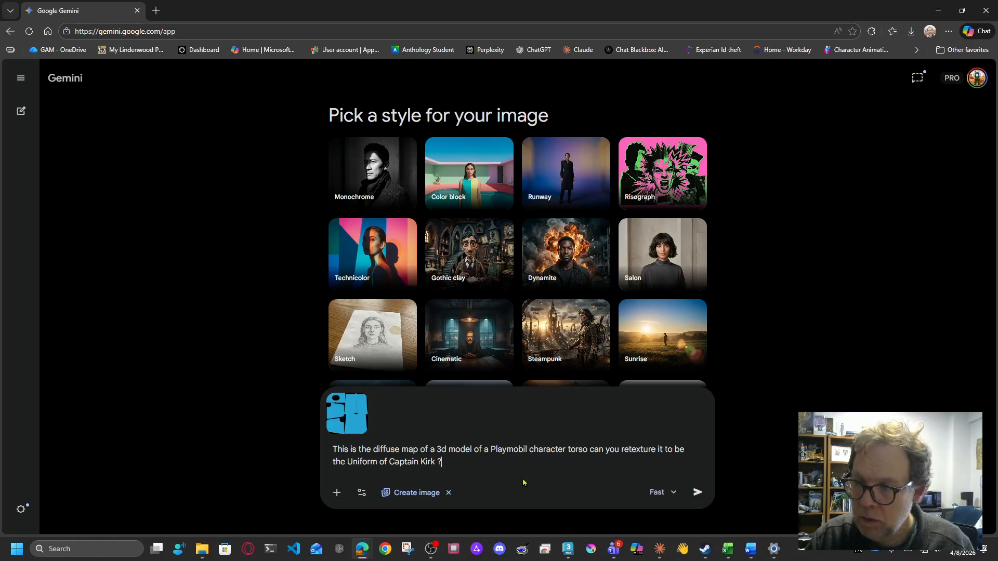
pyautogui.write(' The fro')
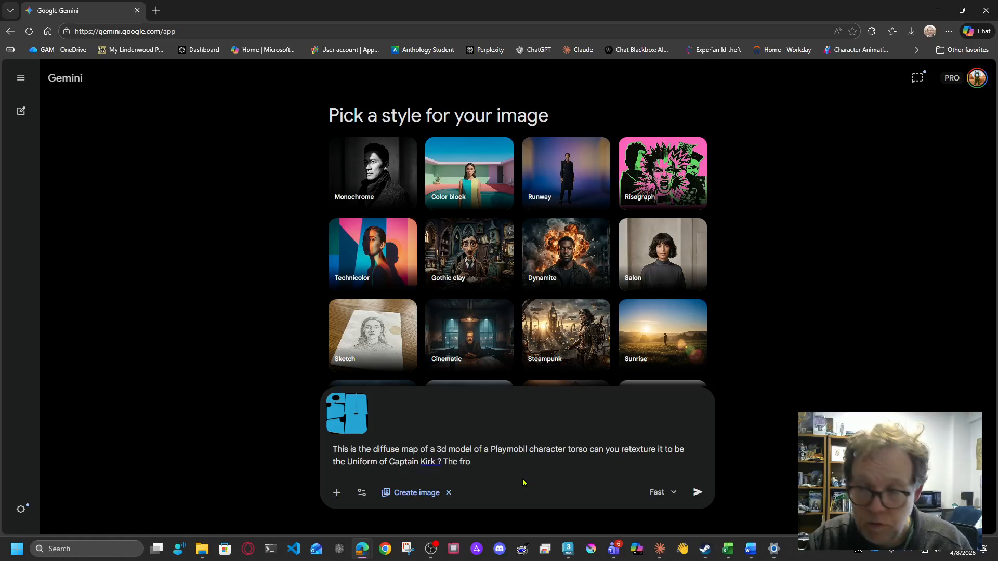
pyautogui.write('nt is the upper ')
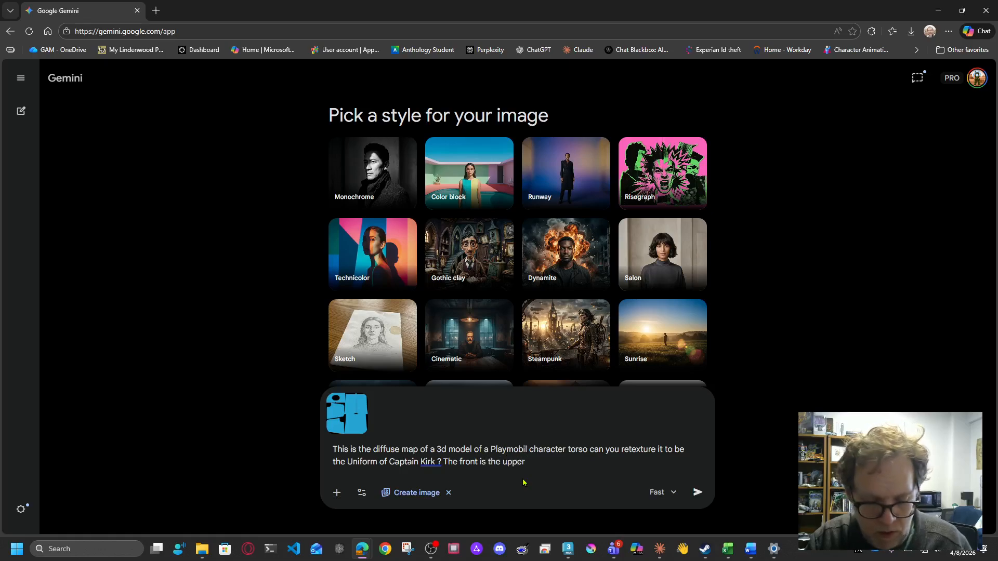
pyautogui.write('right')
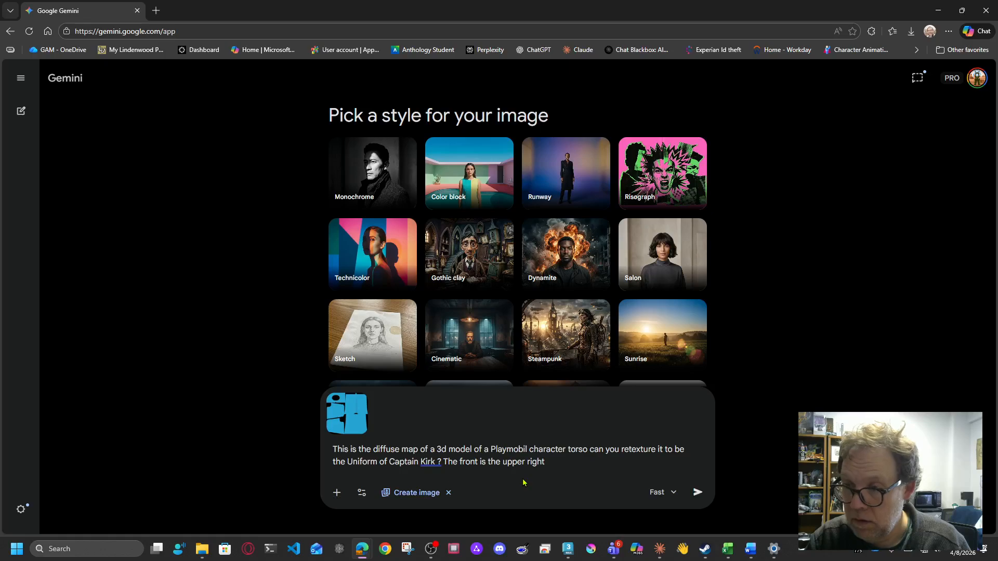
pyautogui.write(' sect')
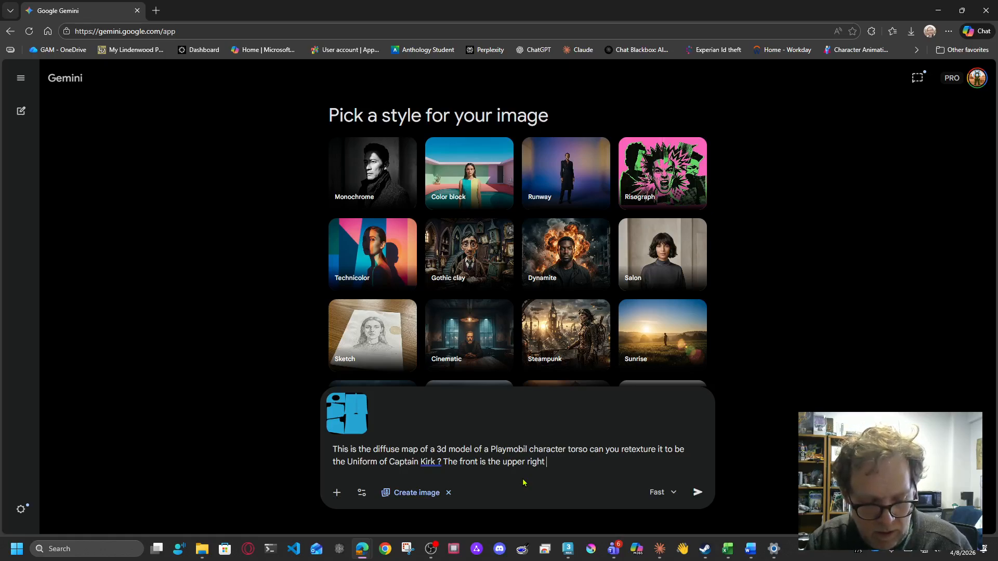
pyautogui.write('ion')
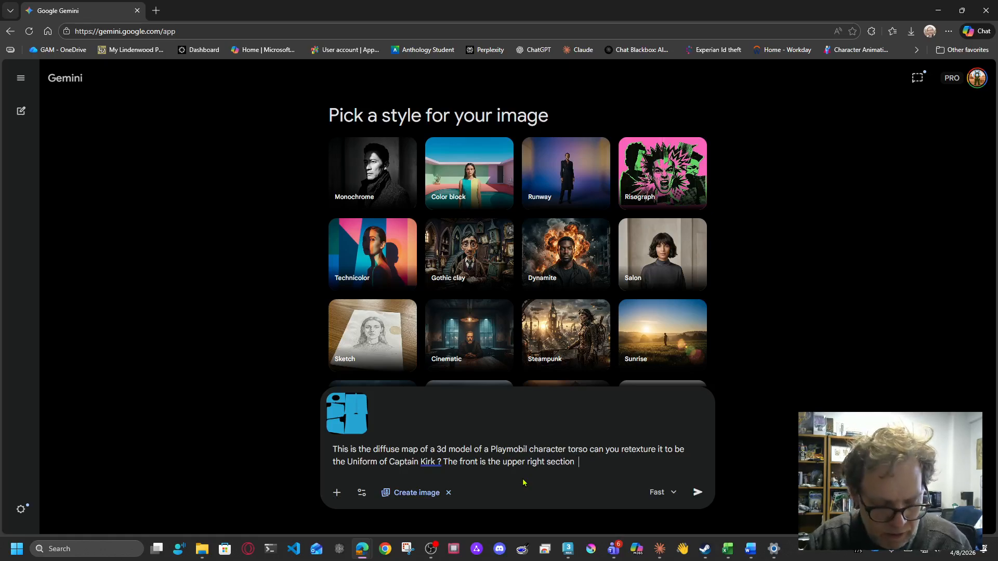
pyautogui.write('and below')
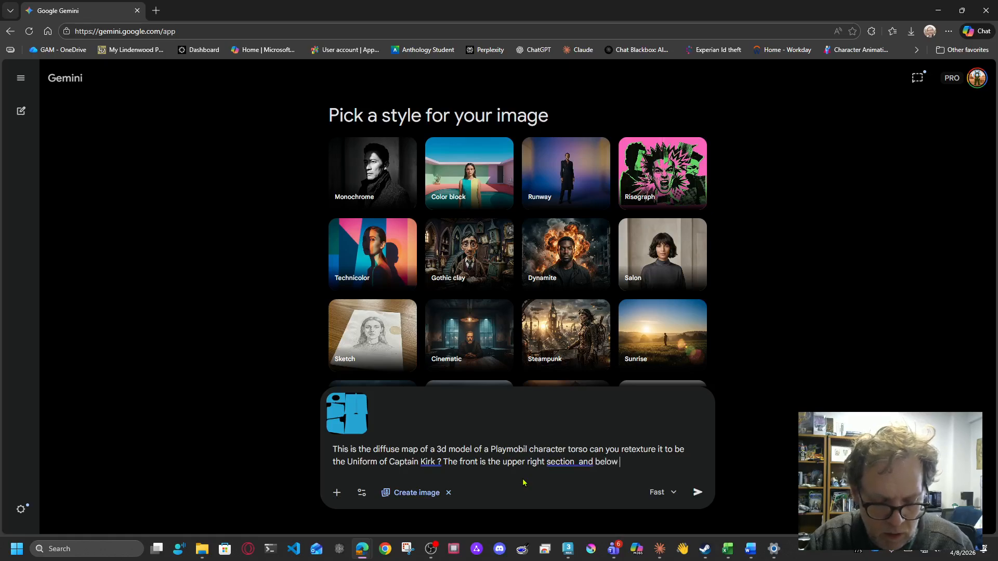
pyautogui.write(' that is the back')
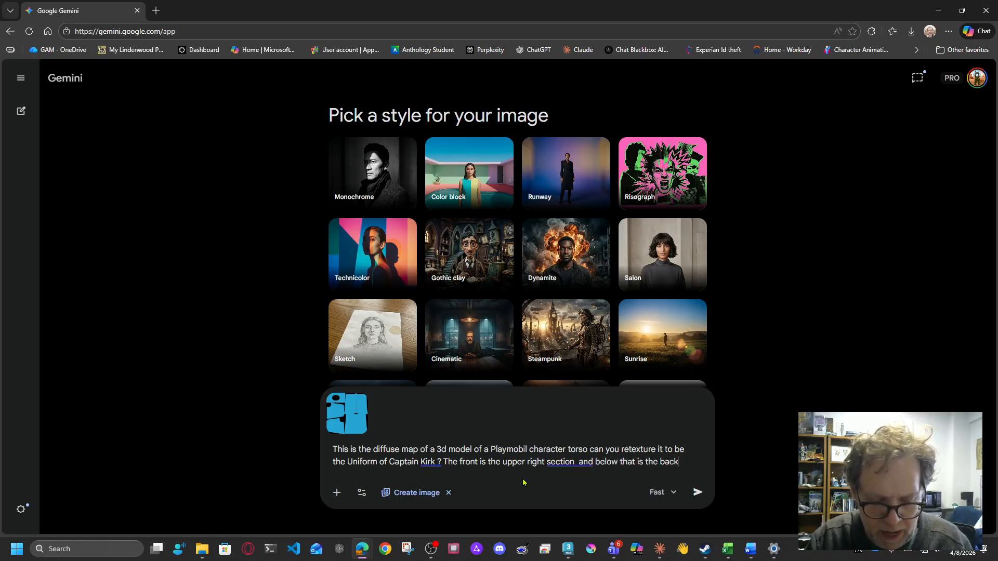
pyautogui.write(' of the charact')
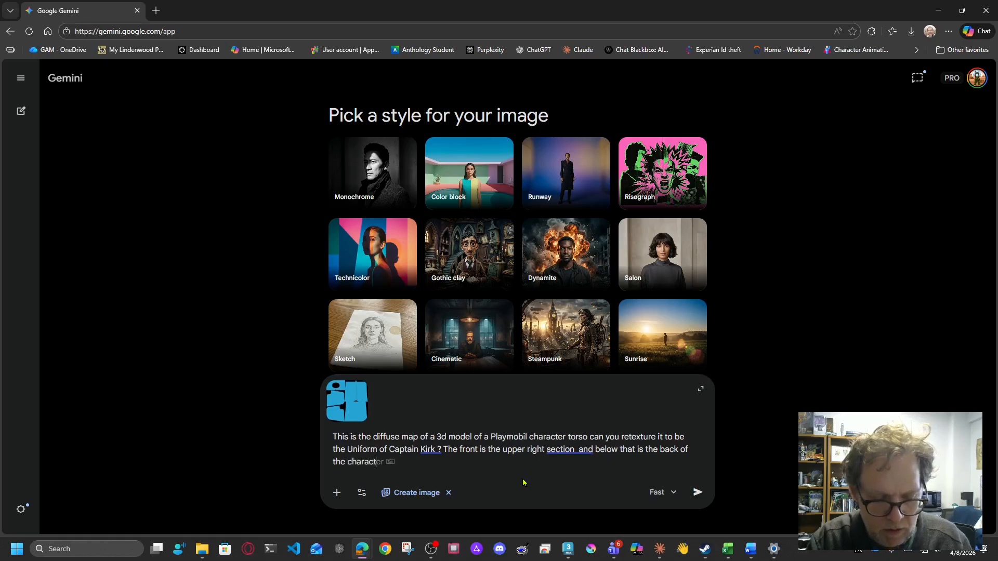
pyautogui.write('er ')
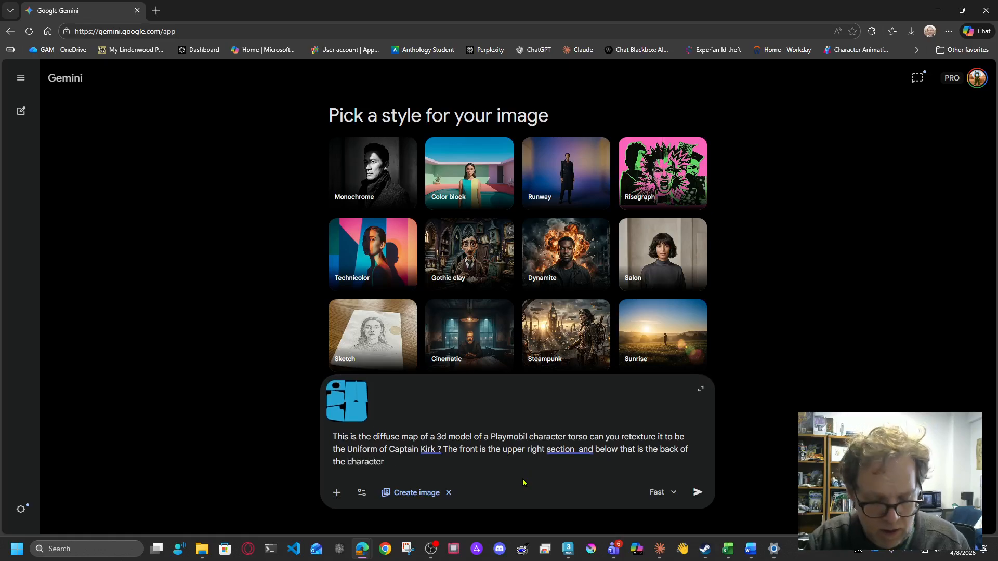
# Extend the prompt with "the neck line from above is the upper left side" to describe the collar section
pyautogui.write('the ')
pyautogui.write('n')
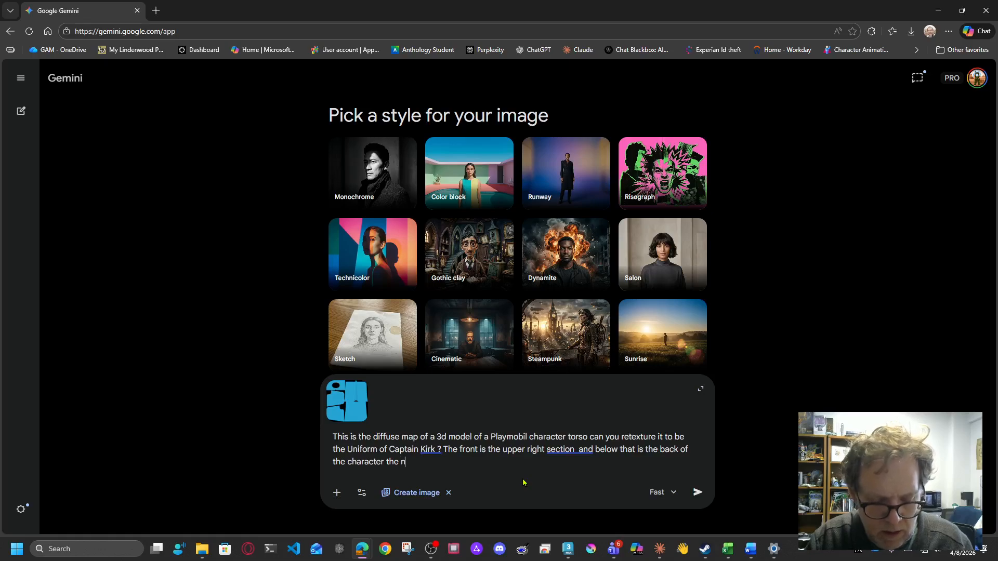
pyautogui.write('ec')
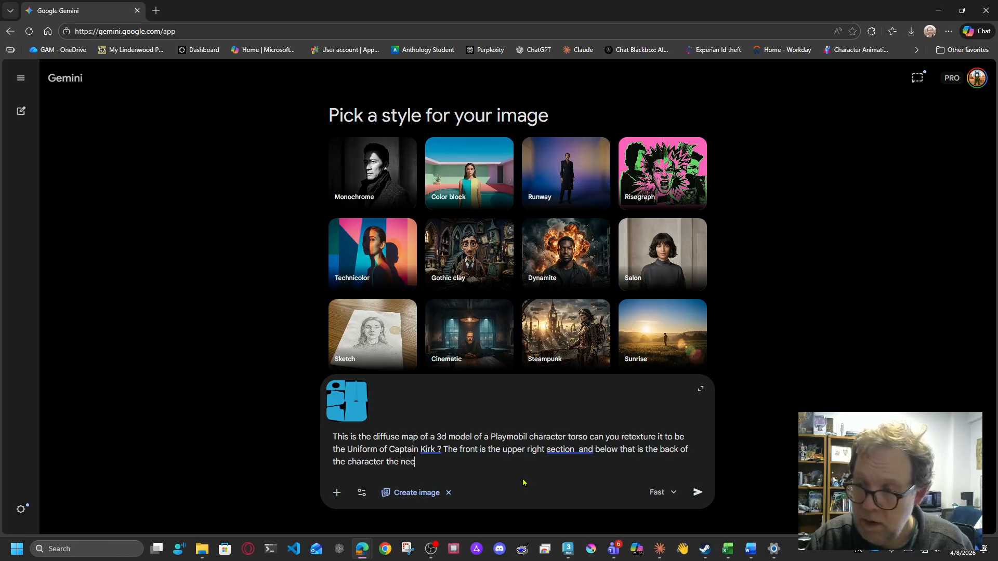
pyautogui.write('k line')
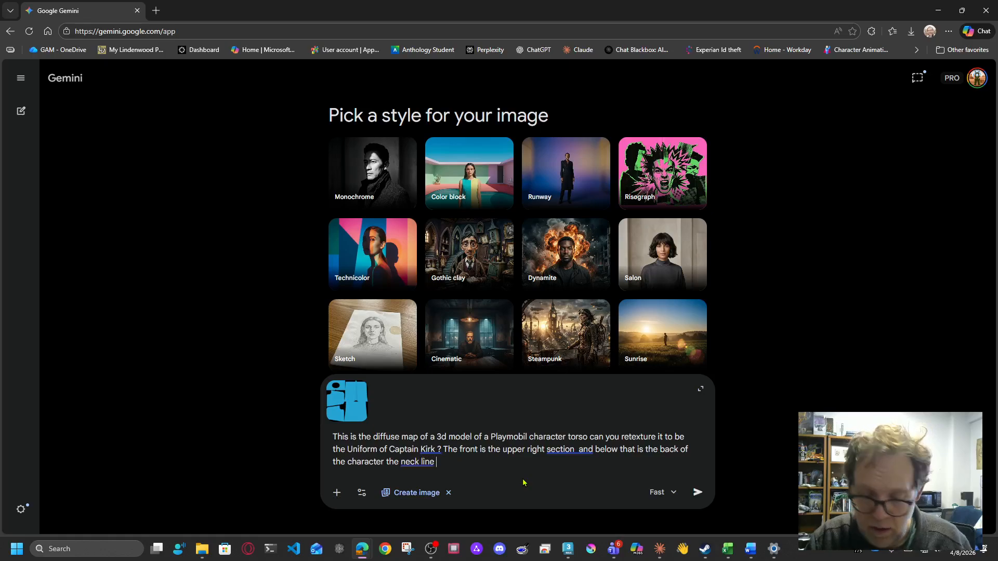
pyautogui.write(' from above')
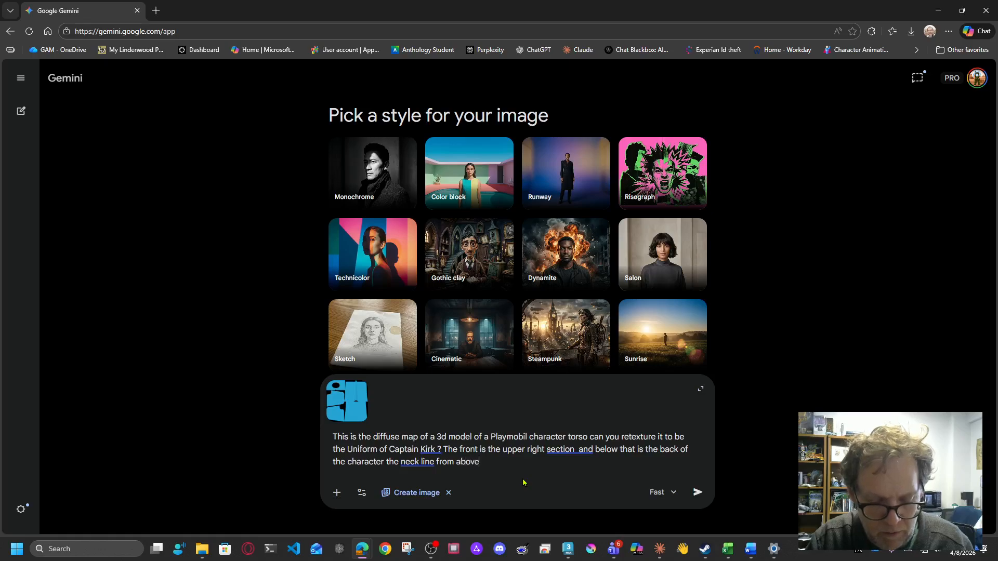
pyautogui.write(' is the upp')
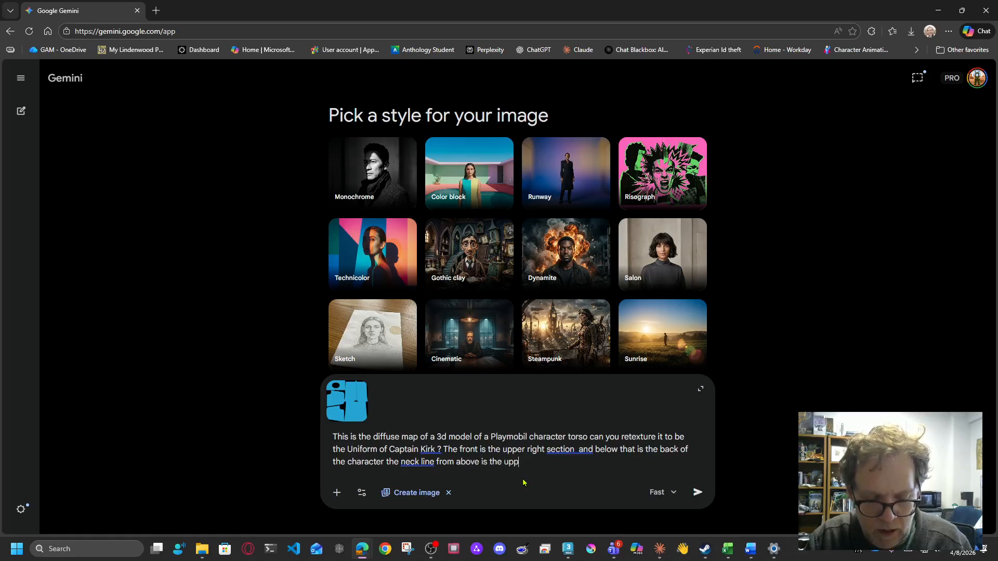
pyautogui.write('er left sid')
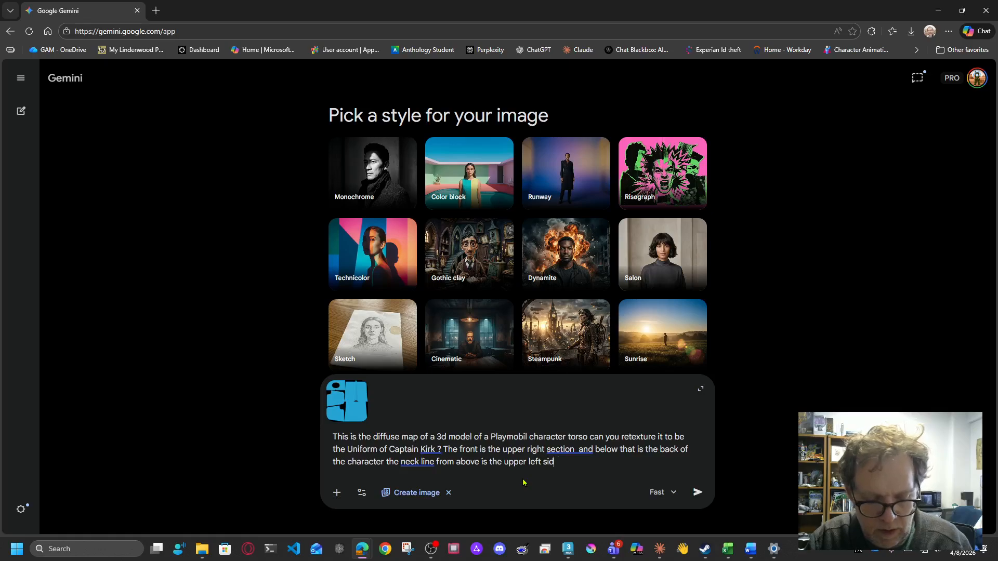
# Finish the prompt with "and below that is the sides of the character"
pyautogui.write('e and below t')
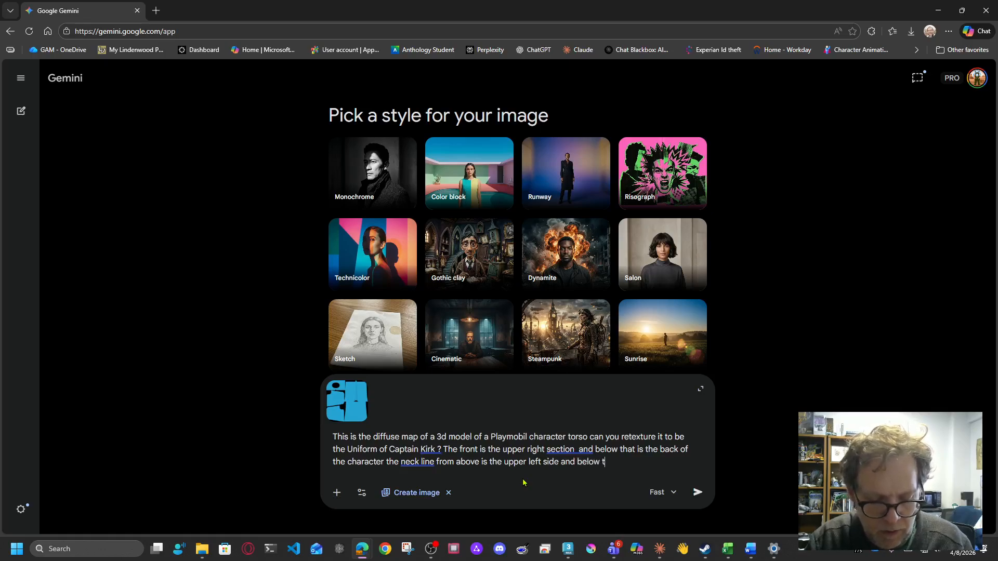
pyautogui.write('hat is the side')
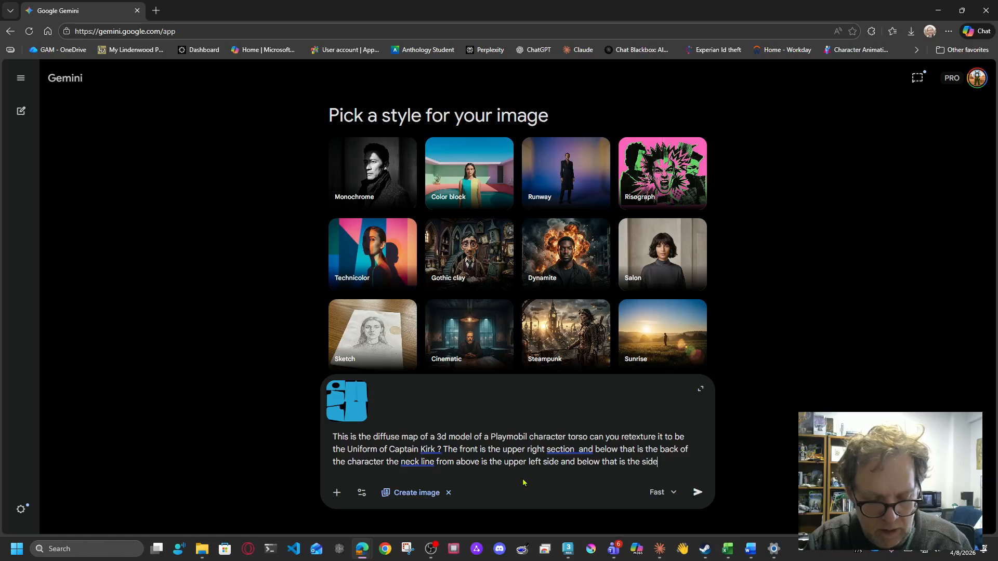
pyautogui.write('s of the characrter')
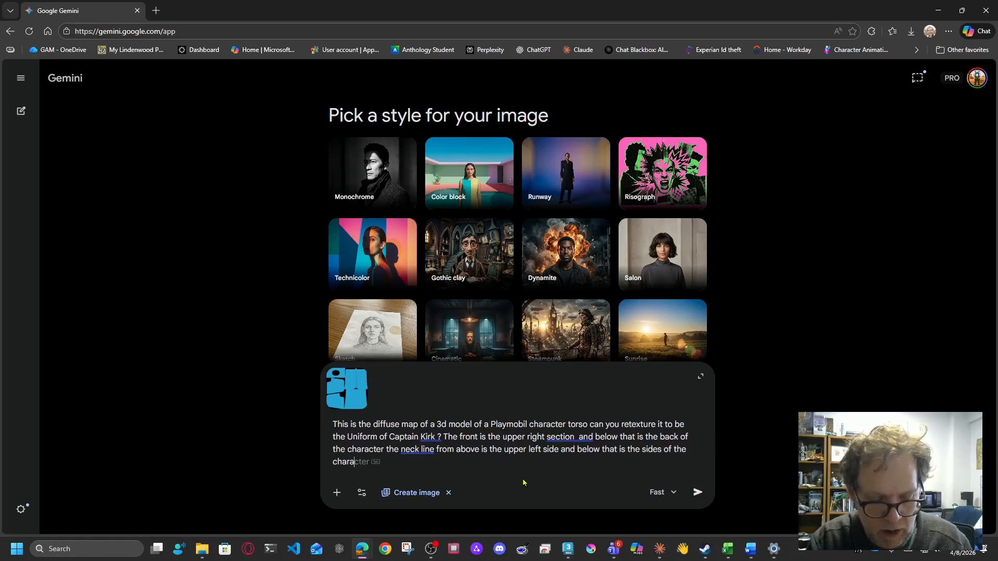
pyautogui.press('BackSpace')
pyautogui.press('BackSpace')
pyautogui.press('BackSpace')
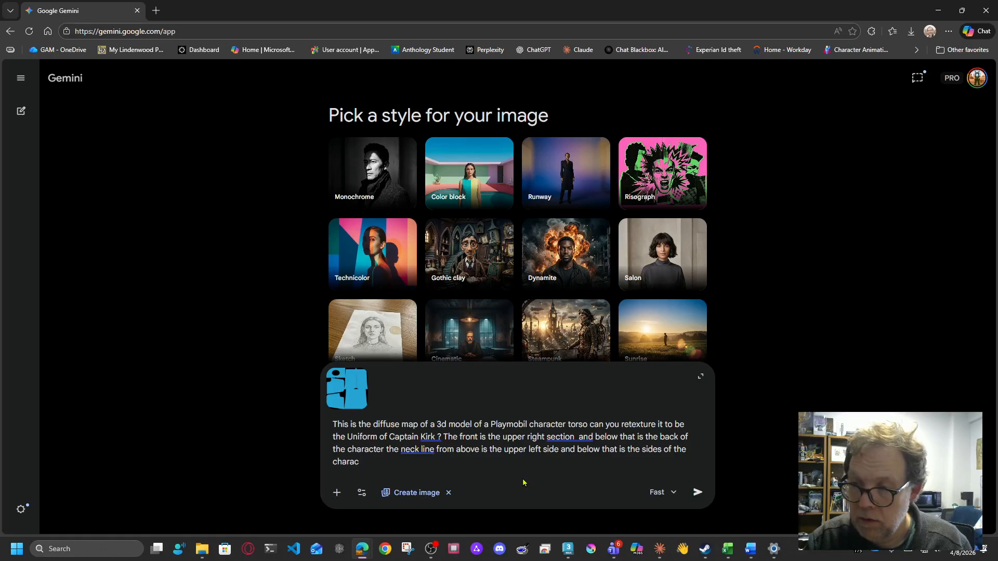
pyautogui.write('ter')
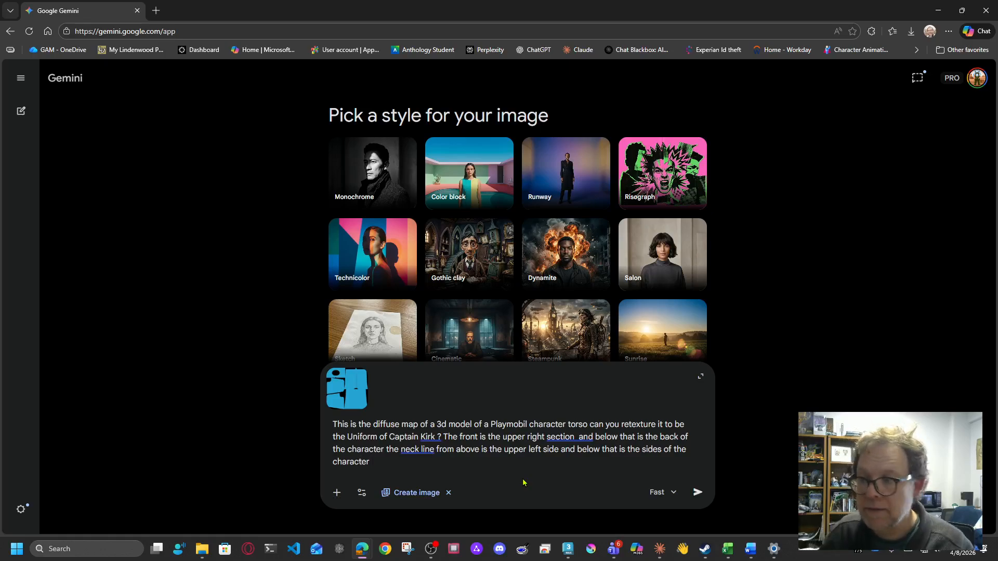
# Switch the Gemini model to Pro and submit the torso retexture prompt
pyautogui.click(659, 492)
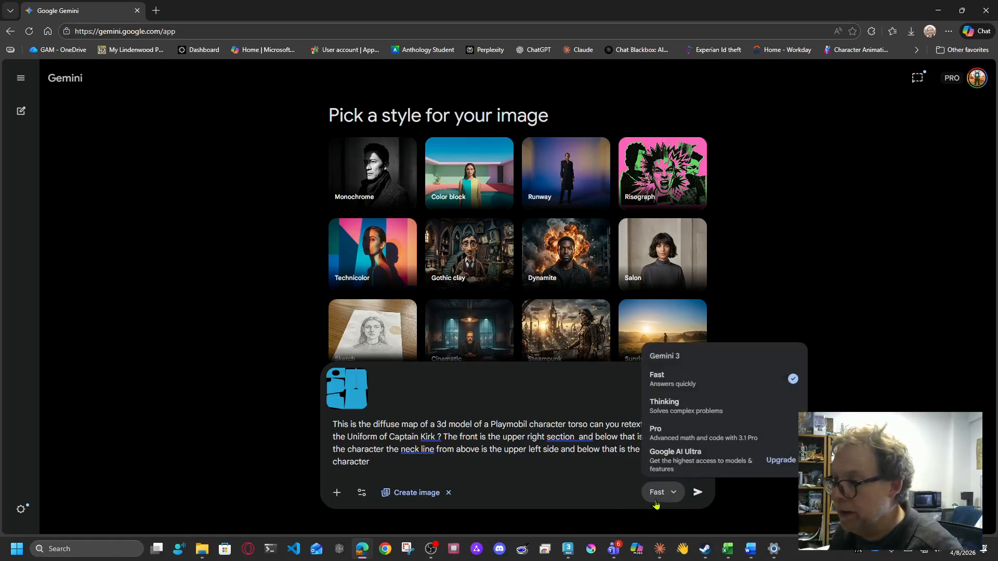
pyautogui.click(675, 435)
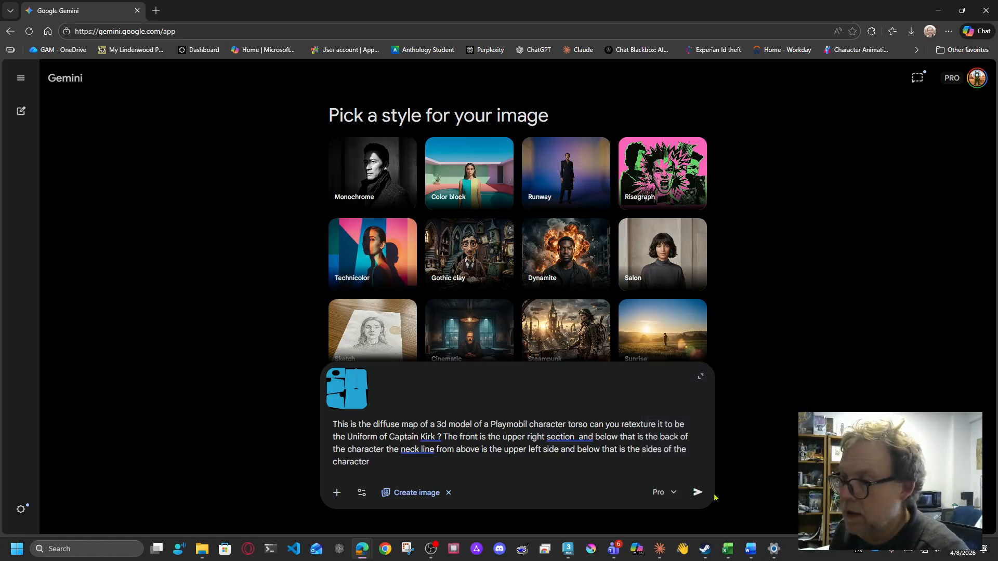
pyautogui.click(699, 494)
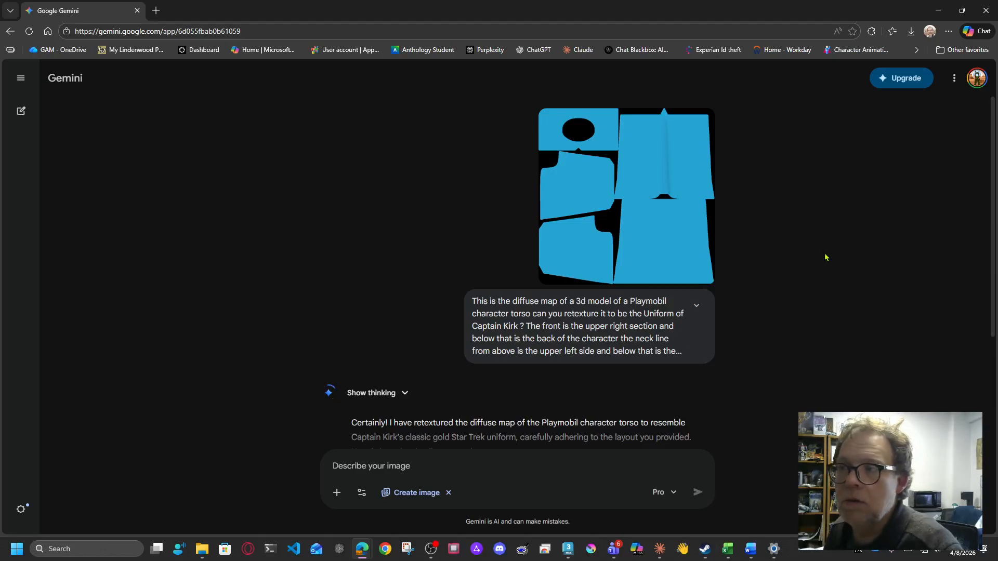
# Download the generated gold Captain Kirk uniform texture from the Gemini reply
pyautogui.scroll(-7, 825, 257)
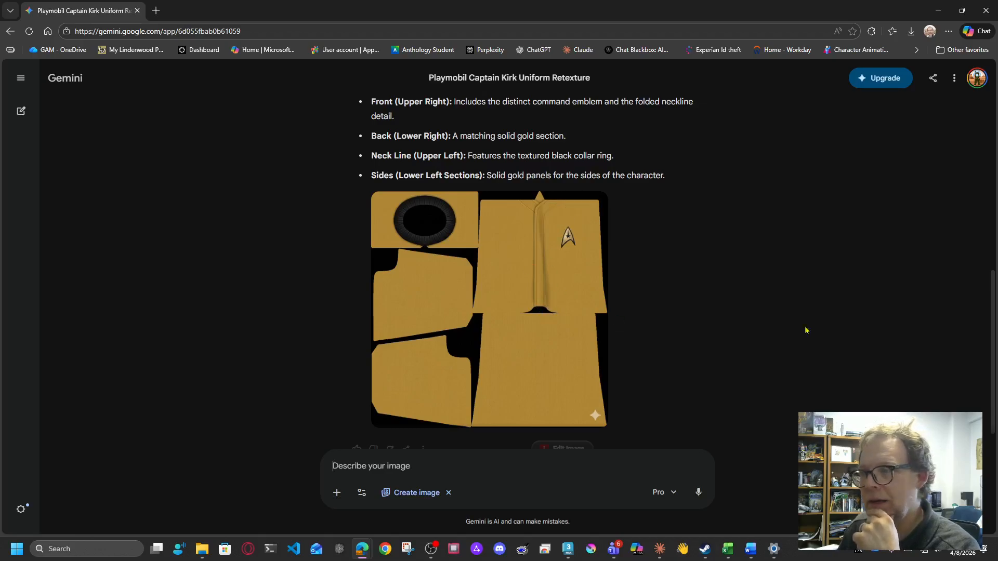
pyautogui.moveTo(587, 245)
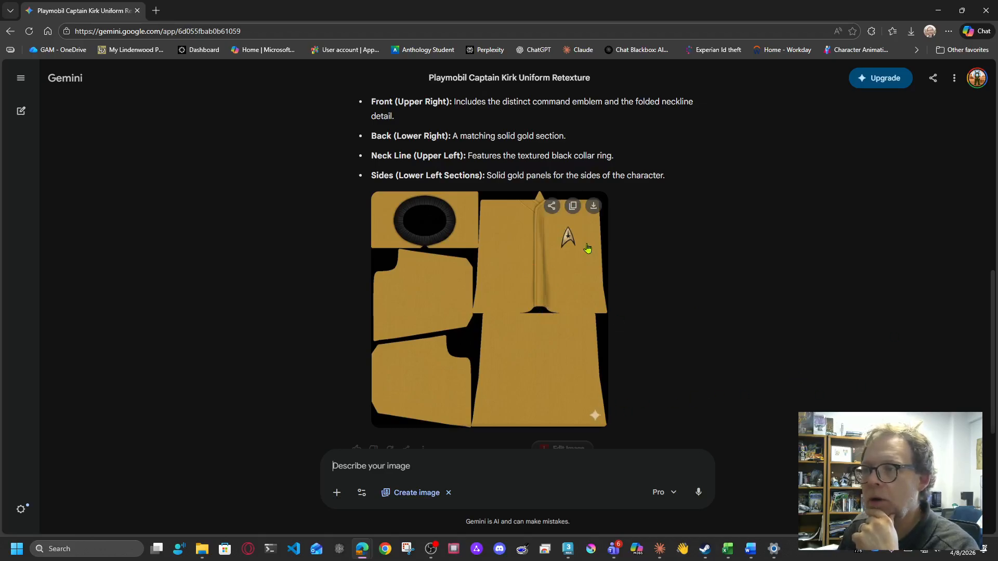
pyautogui.click(593, 206)
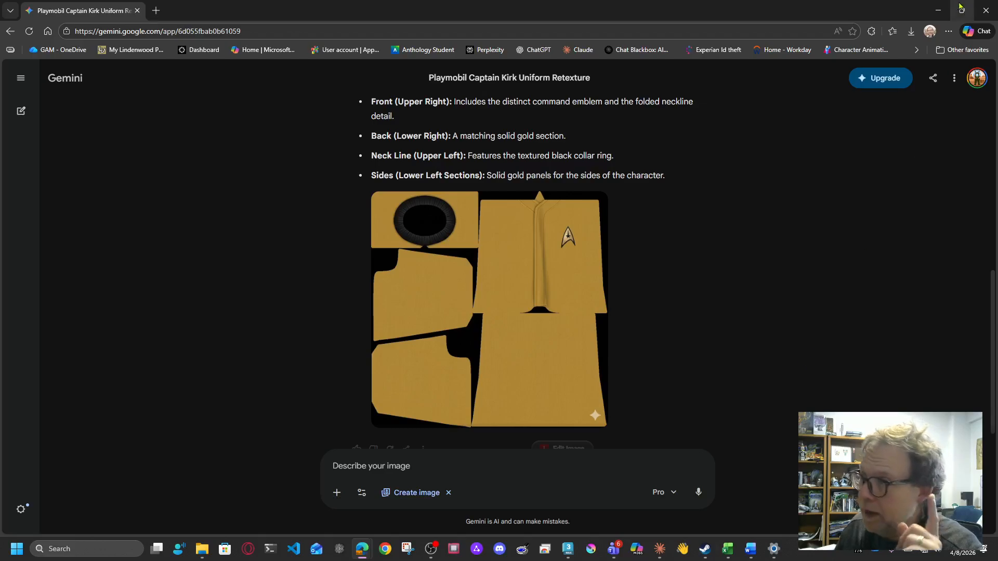
# Switch to 3ds Max and close the PLaymobil_char_MAtrix folder window covering the viewport
pyautogui.click(938, 11)
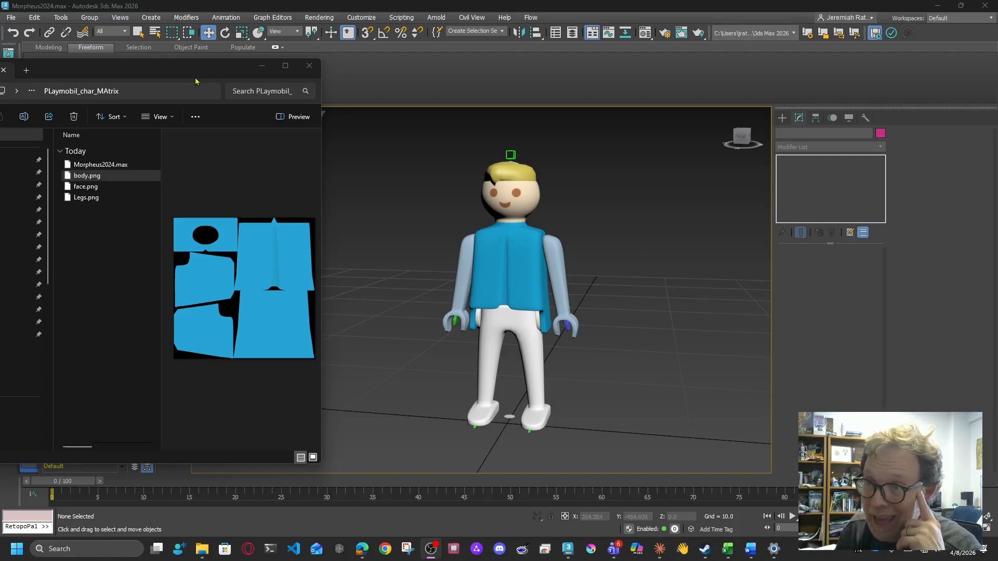
pyautogui.moveTo(188, 69); pyautogui.dragTo(559, 127)
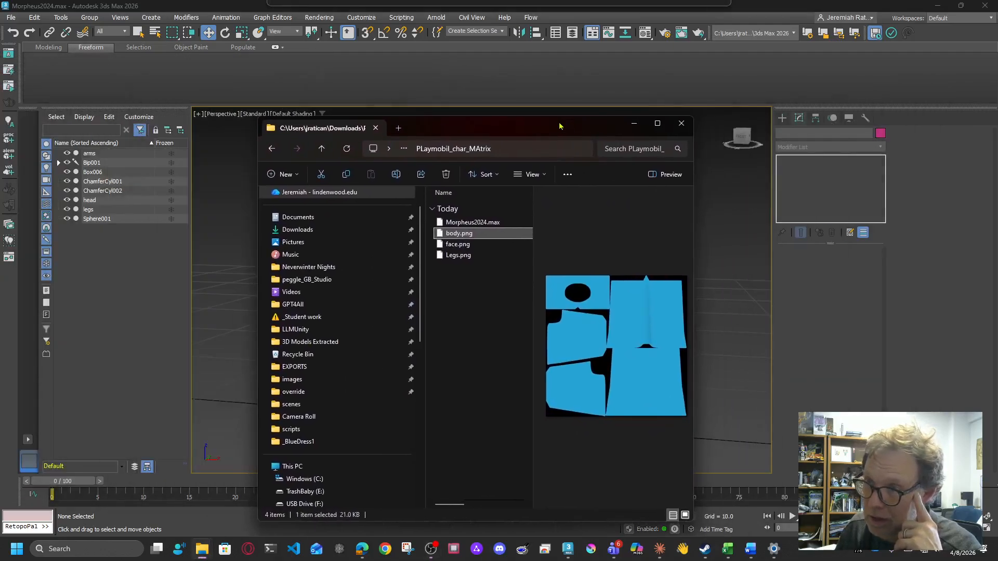
pyautogui.click(681, 123)
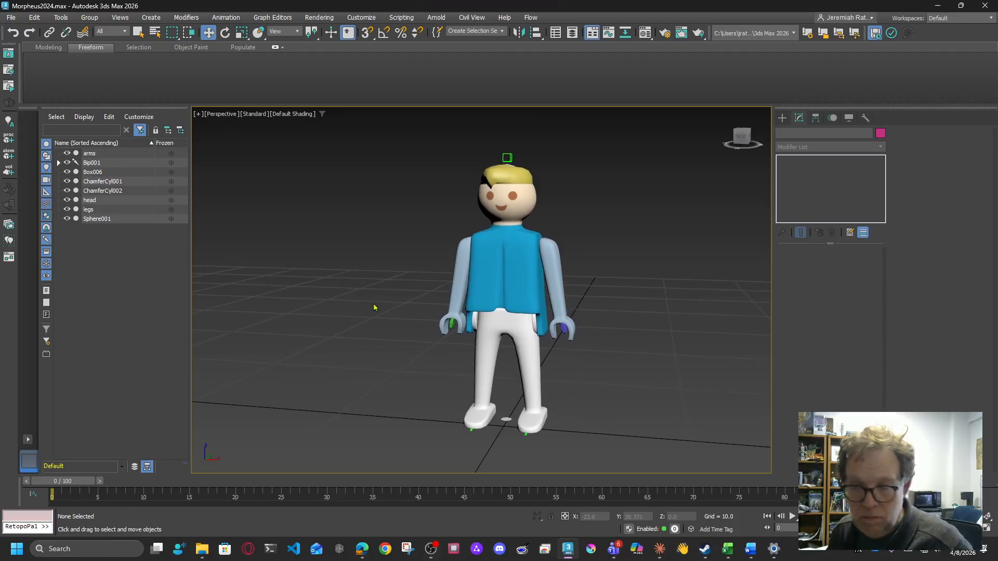
# Replace the body.png bitmap in the torso material's diffuse map with the downloaded Gemini-generated PNG, then close the Material Editor
pyautogui.press('m')
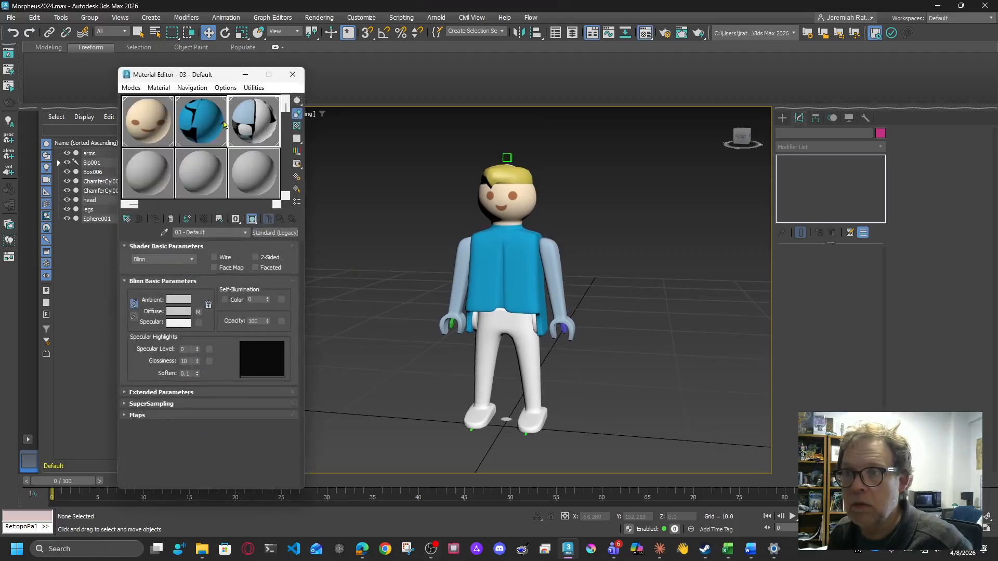
pyautogui.click(224, 125)
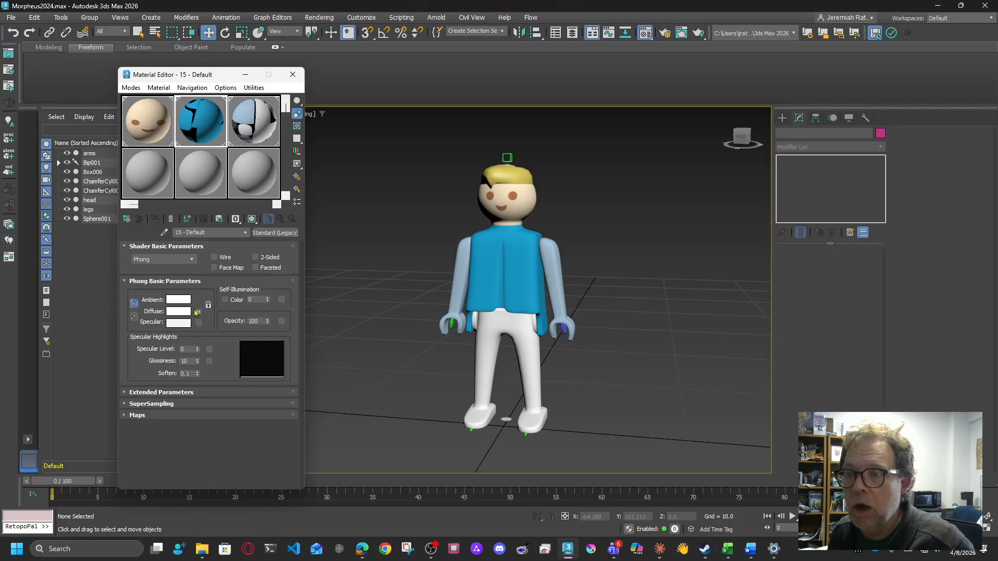
pyautogui.click(197, 312)
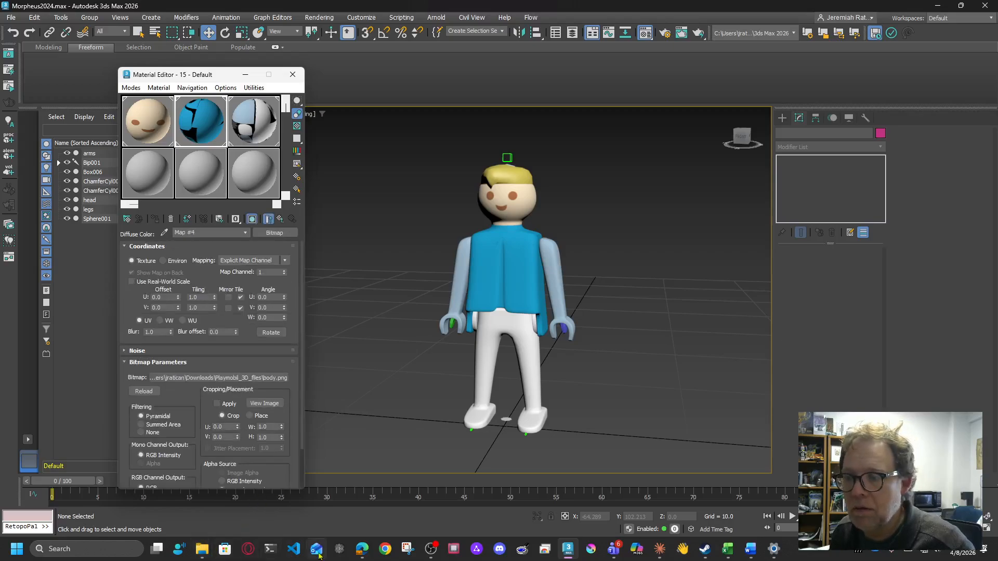
pyautogui.moveTo(202, 548)
pyautogui.moveTo(162, 502)
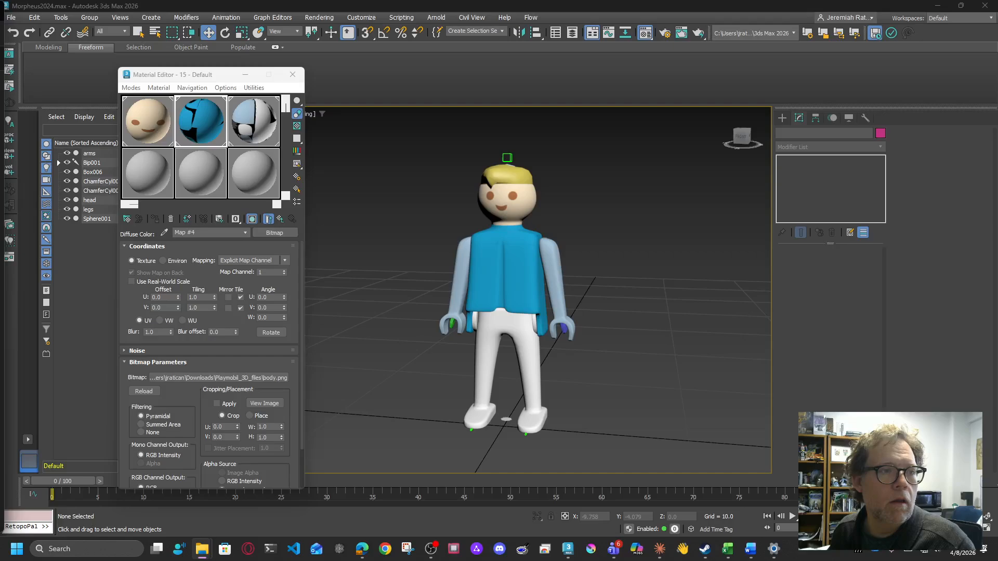
pyautogui.moveTo(64, 215); pyautogui.dragTo(274, 383)
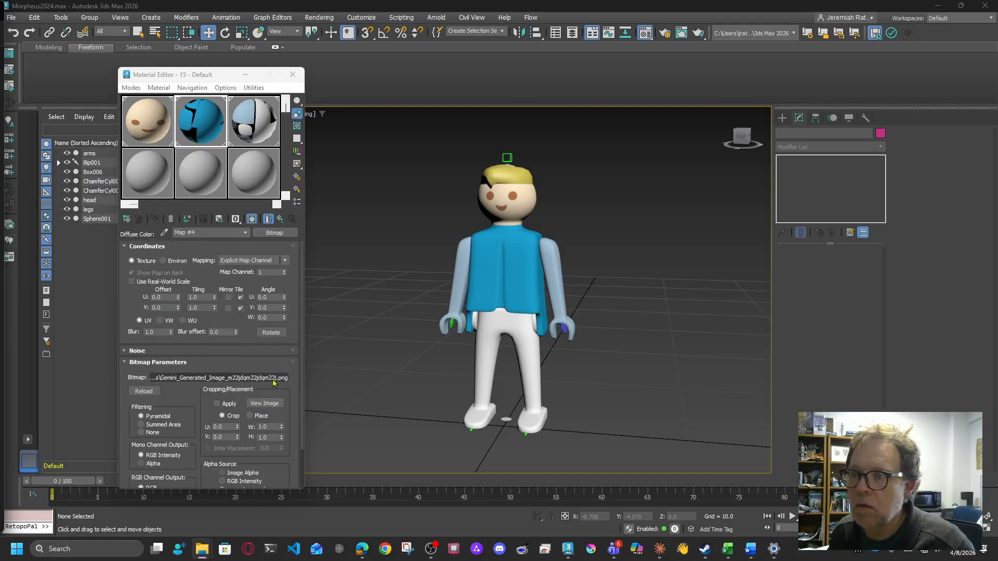
pyautogui.click(292, 75)
# Examine the retextured torso from the front and back, including a close look at the chest emblem
pyautogui.scroll(4, 561, 273)
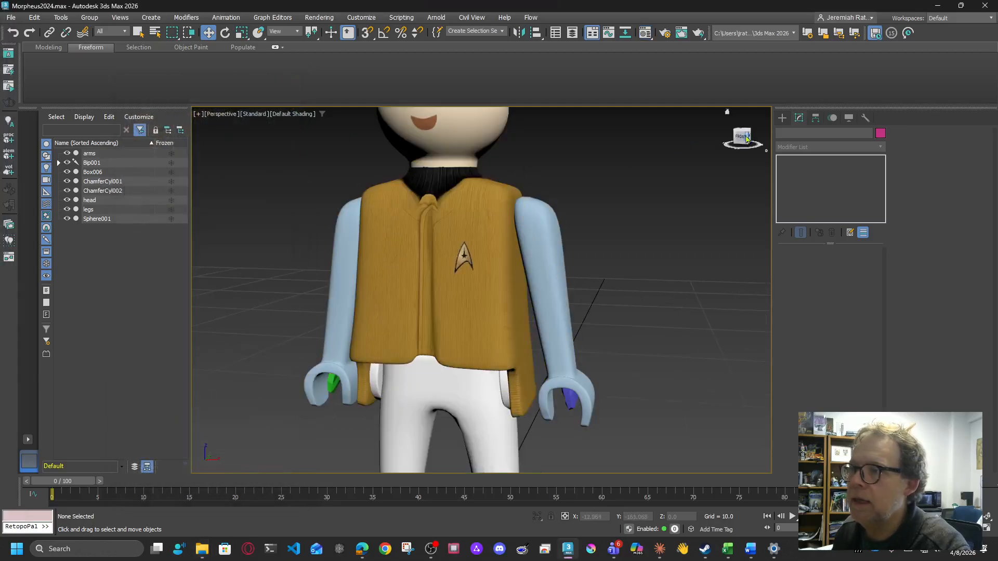
pyautogui.keyDown('alt'); pyautogui.moveTo(560, 273); pyautogui.dragTo(481, 290, button='middle'); pyautogui.keyUp('alt')
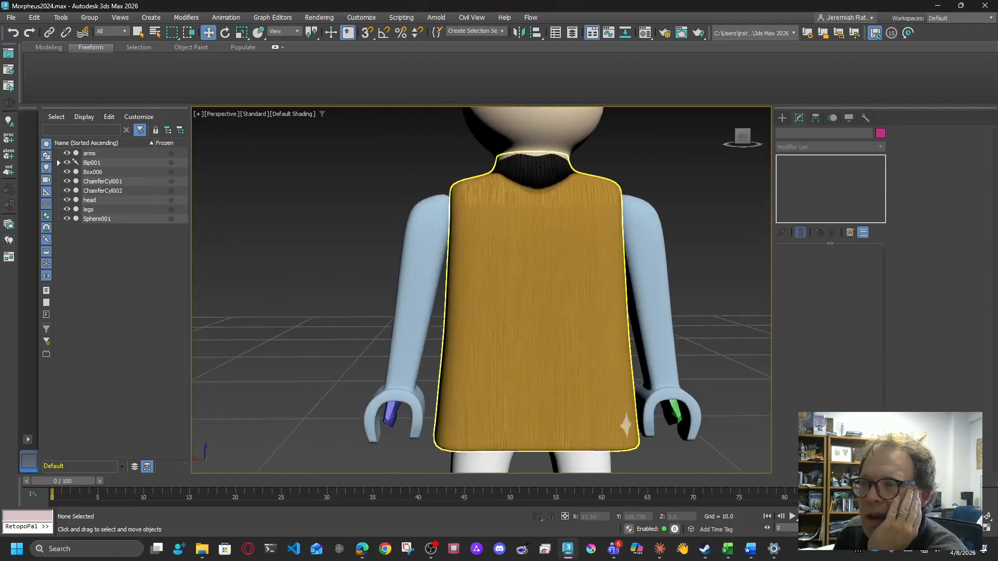
pyautogui.moveTo(735, 145); pyautogui.dragTo(700, 133)
pyautogui.scroll(-4, 559, 406)
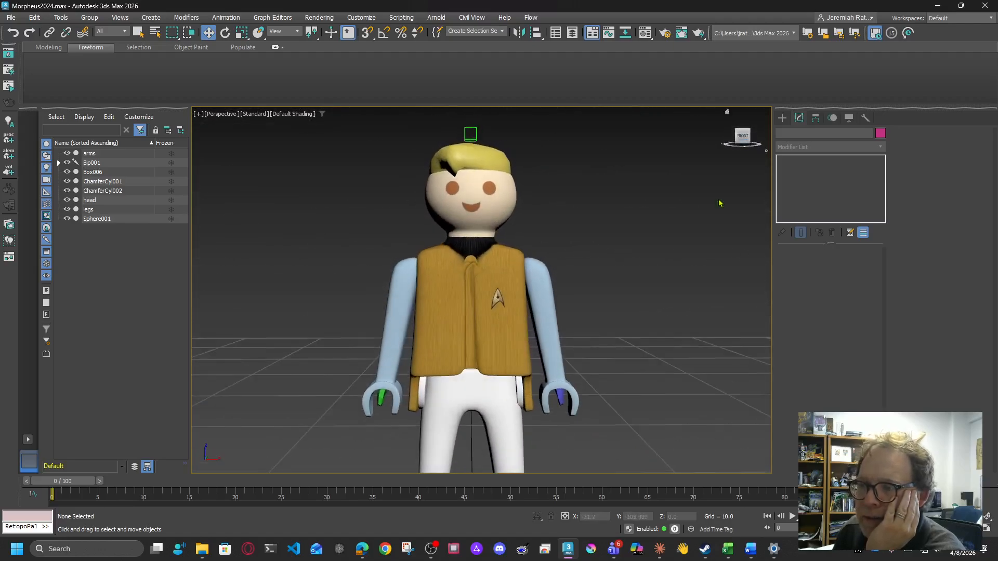
pyautogui.scroll(5, 499, 359)
pyautogui.scroll(-5, 644, 275)
pyautogui.scroll(8, 564, 295)
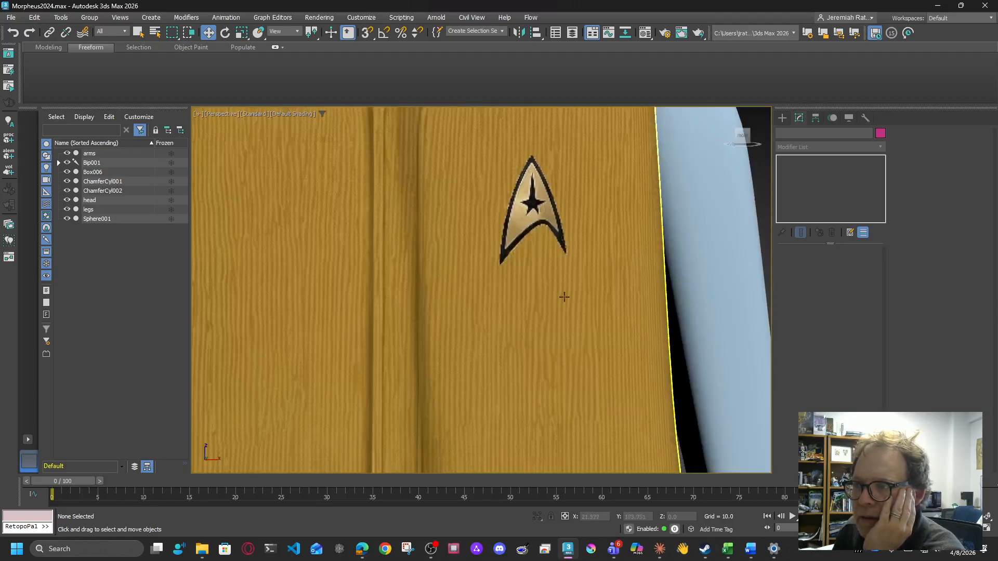
pyautogui.scroll(-6, 612, 304)
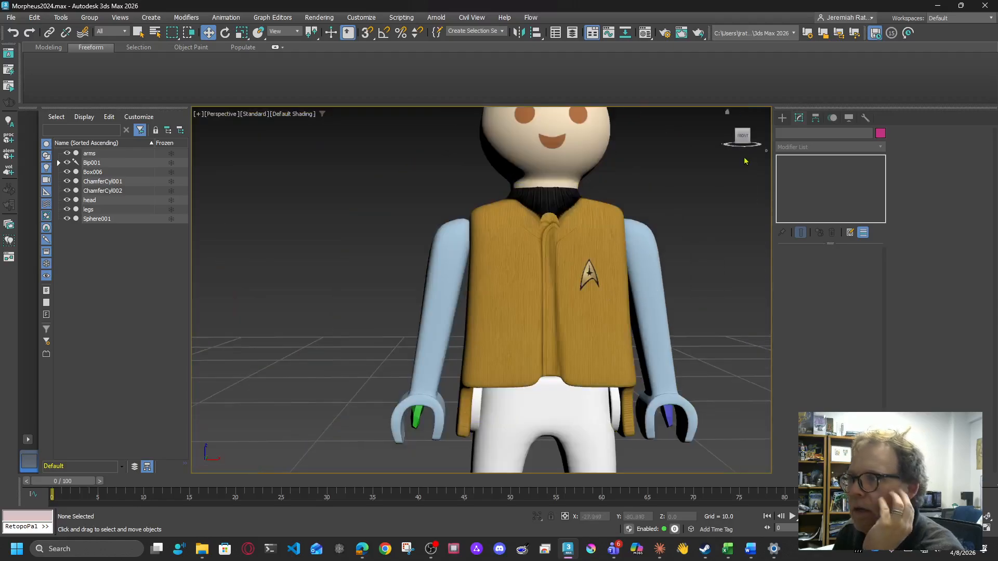
# Inspect the torso's neckline and front seam up close, then review the uniform on the whole character
pyautogui.moveTo(742, 141)
pyautogui.mouseDown()
pyautogui.moveTo(739, 153)
pyautogui.moveTo(716, 154)
pyautogui.moveTo(743, 143)
pyautogui.mouseUp()
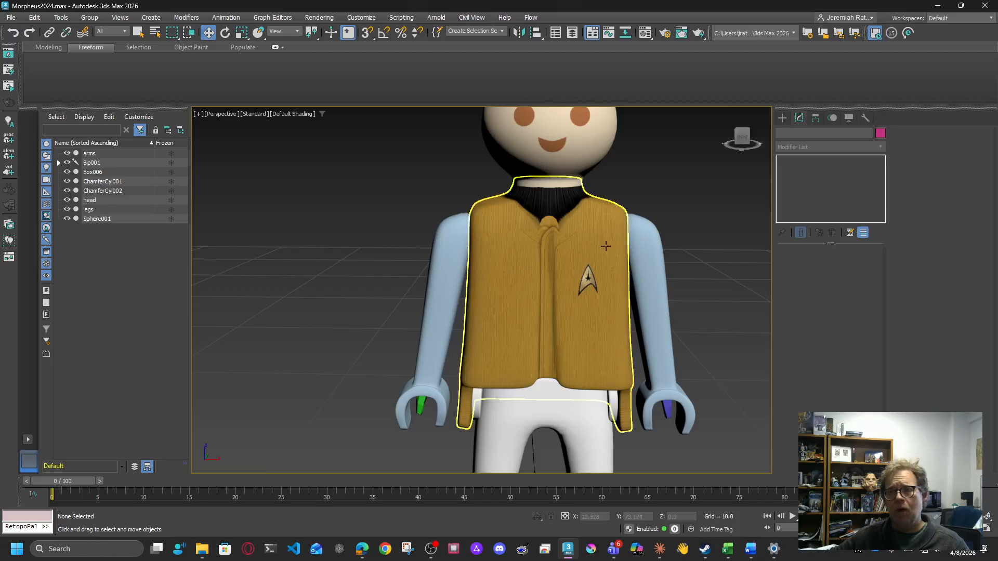
pyautogui.scroll(6, 547, 241)
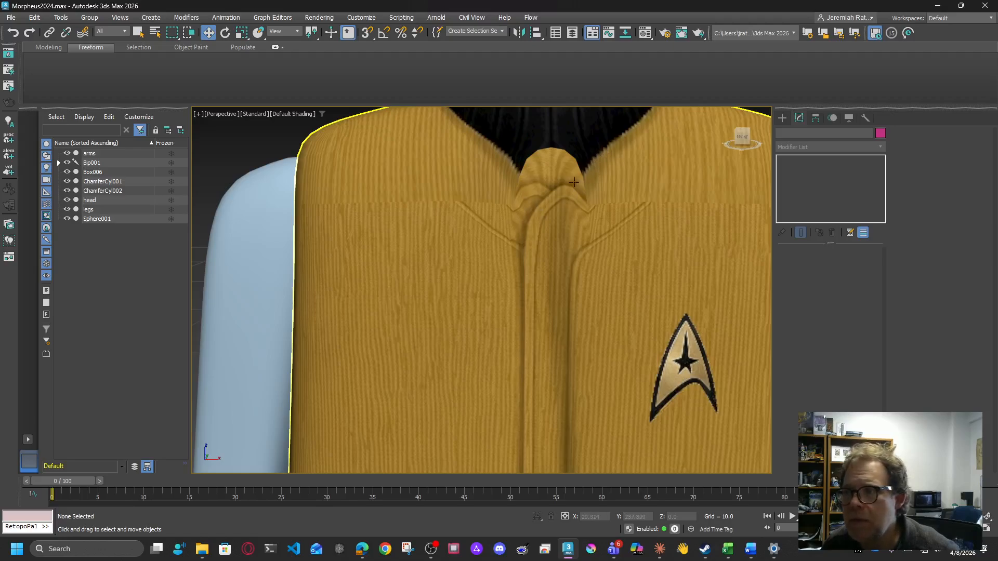
pyautogui.scroll(-5, 567, 194)
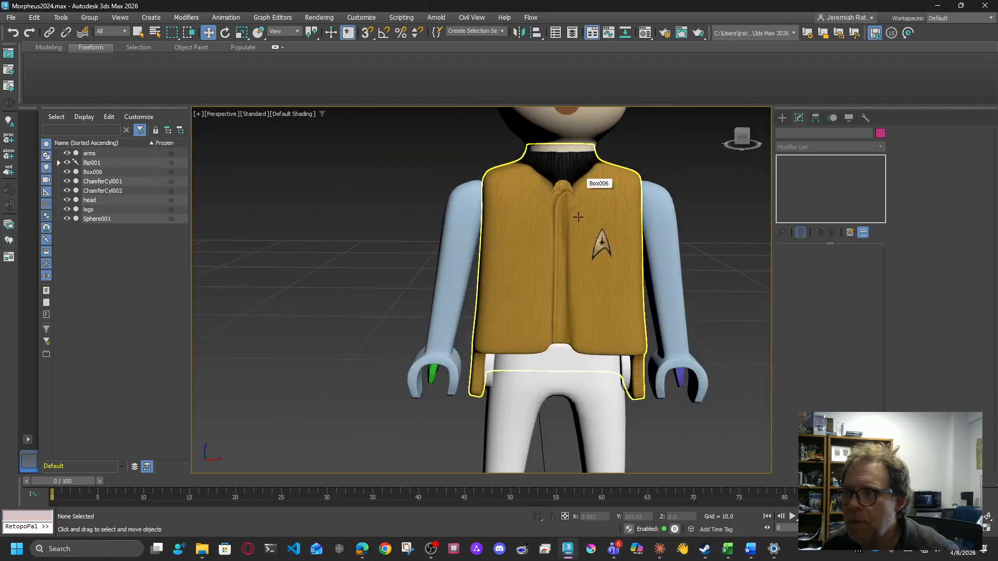
pyautogui.scroll(3, 571, 216)
pyautogui.scroll(-3, 543, 217)
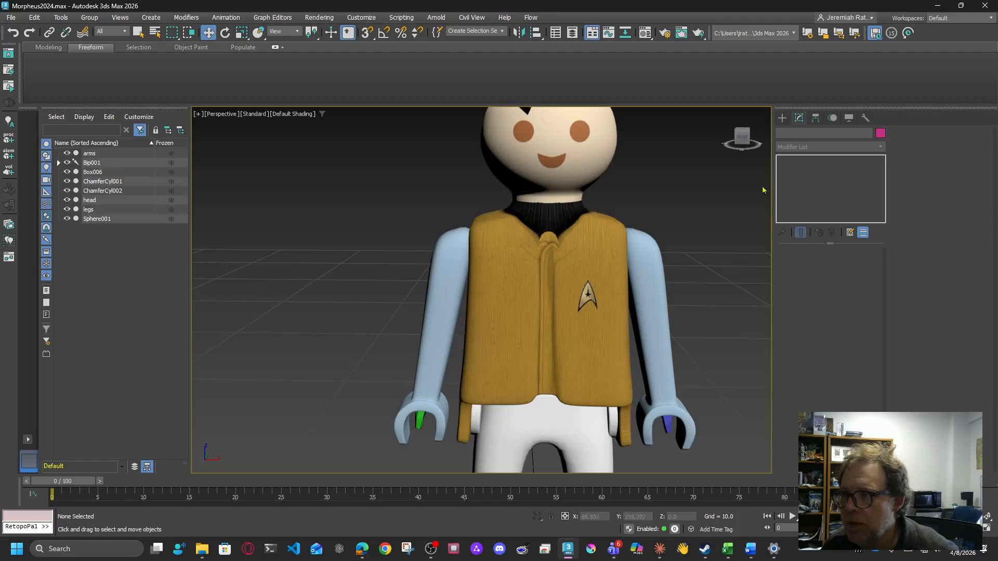
pyautogui.moveTo(737, 135)
pyautogui.mouseDown()
pyautogui.moveTo(659, 137)
pyautogui.moveTo(699, 150)
pyautogui.moveTo(735, 141)
pyautogui.mouseUp()
pyautogui.scroll(-4, 692, 173)
pyautogui.moveTo(693, 173); pyautogui.dragTo(639, 207, button='middle')
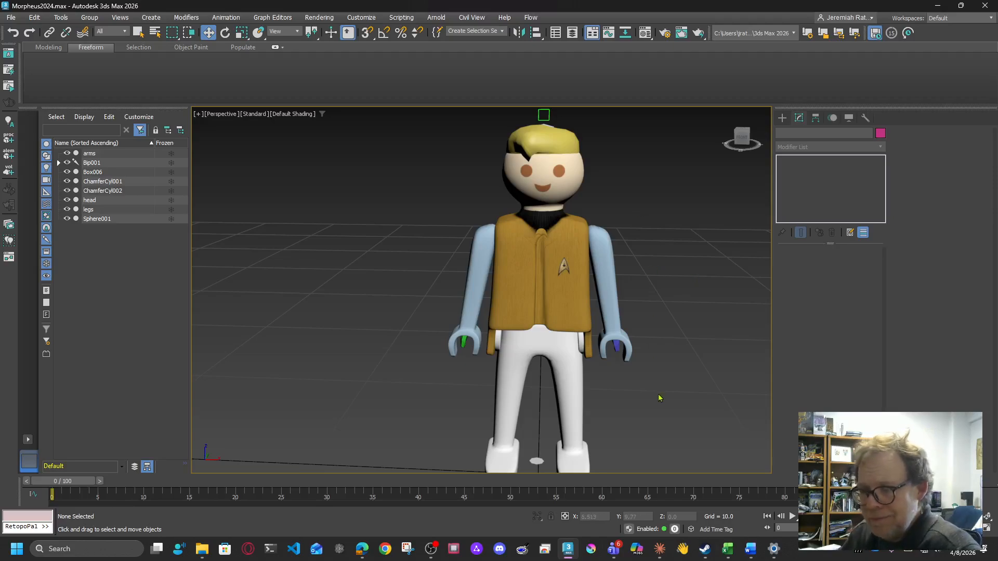
# Switch to the Captain Kirk uniform chat in Gemini and attach the texture map image of the legs, arms and hair from File Explorer
pyautogui.moveTo(362, 556)
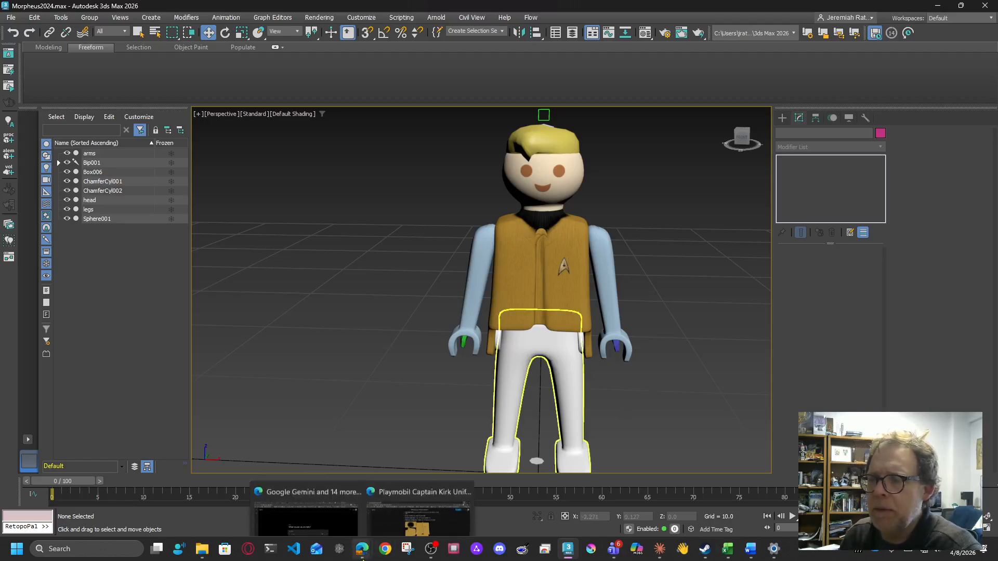
pyautogui.click(418, 517)
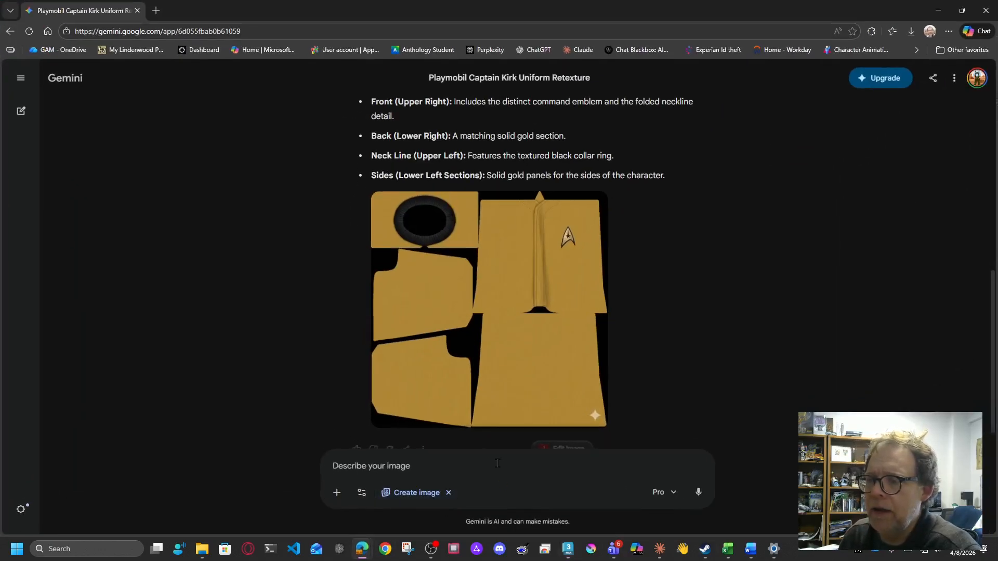
pyautogui.click(334, 494)
pyautogui.click(242, 481)
pyautogui.click(202, 549)
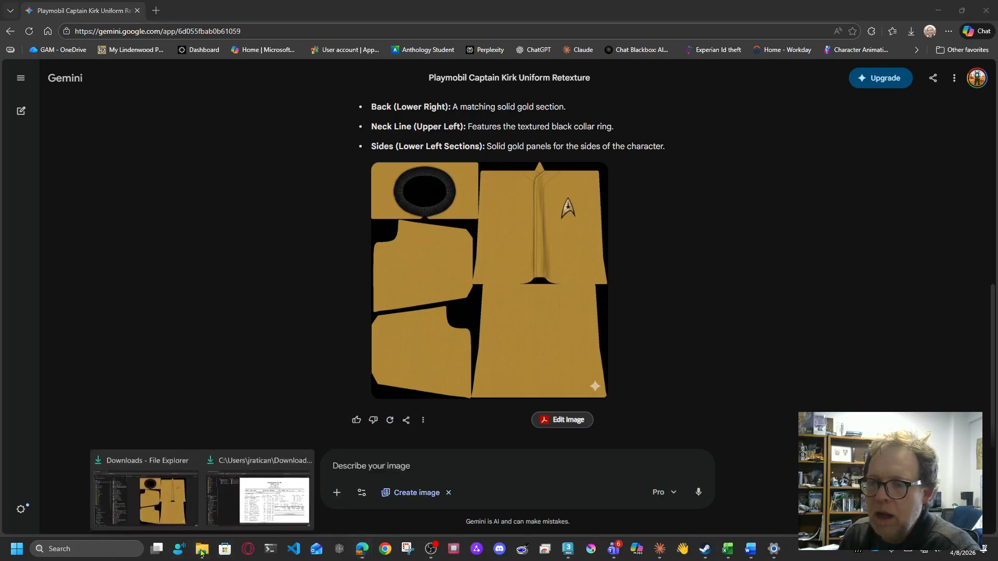
pyautogui.click(146, 499)
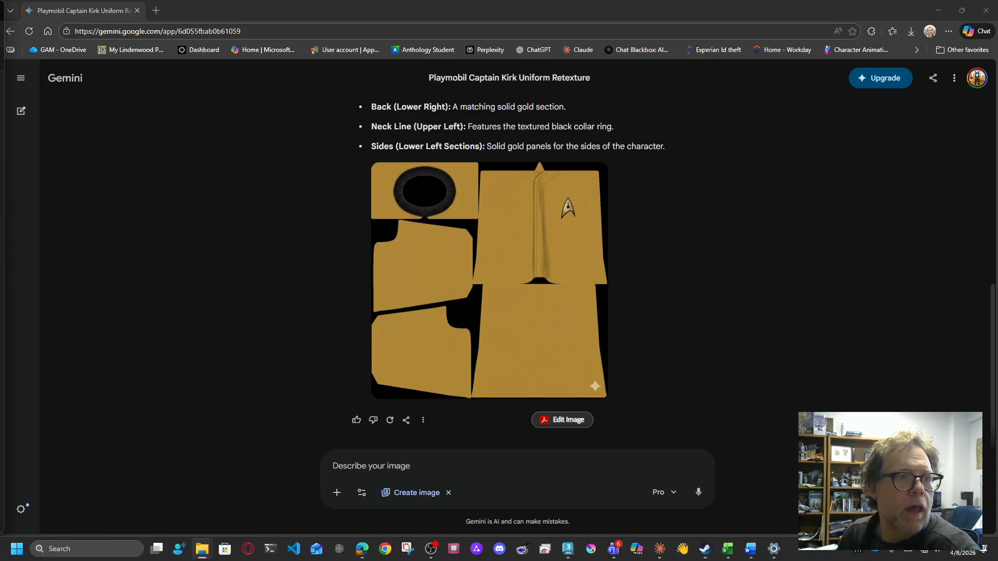
pyautogui.moveTo(2, 395); pyautogui.dragTo(372, 416)
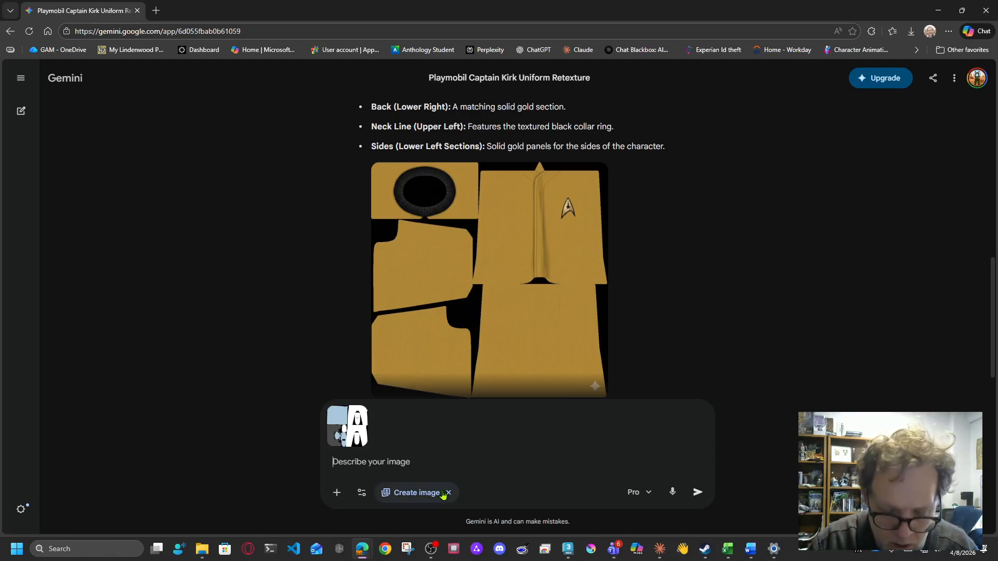
# Write the prompt "ok lets do captain kirks legs the white area is the legs and shoes and the blue section are the arms and hands"
pyautogui.write('ok lets d')
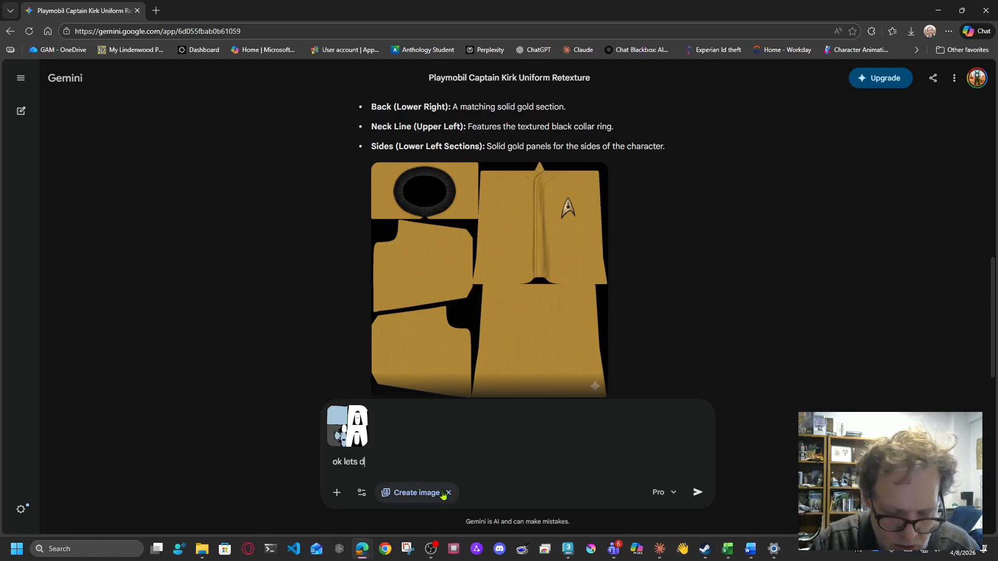
pyautogui.write('o capt')
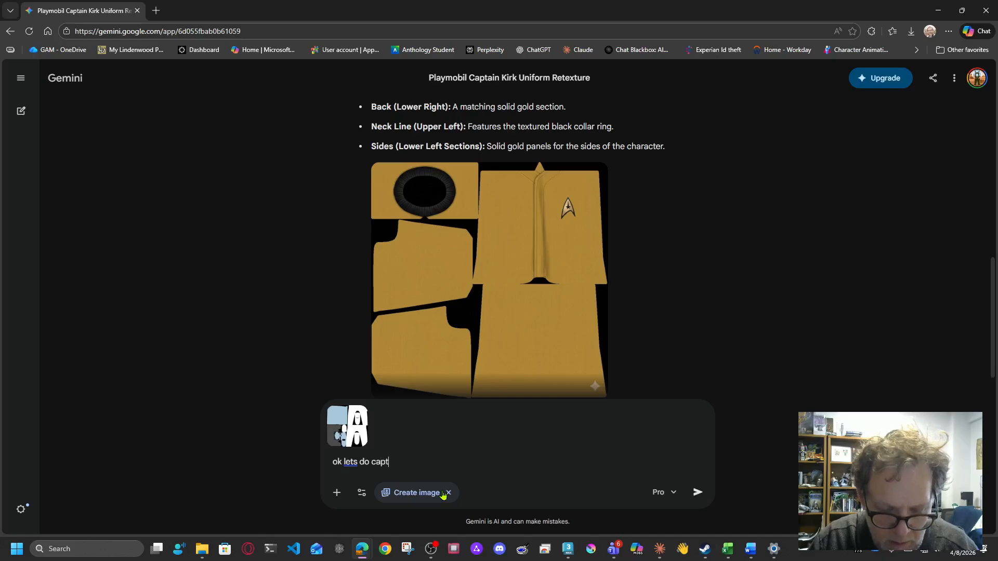
pyautogui.write('ain kirks legs')
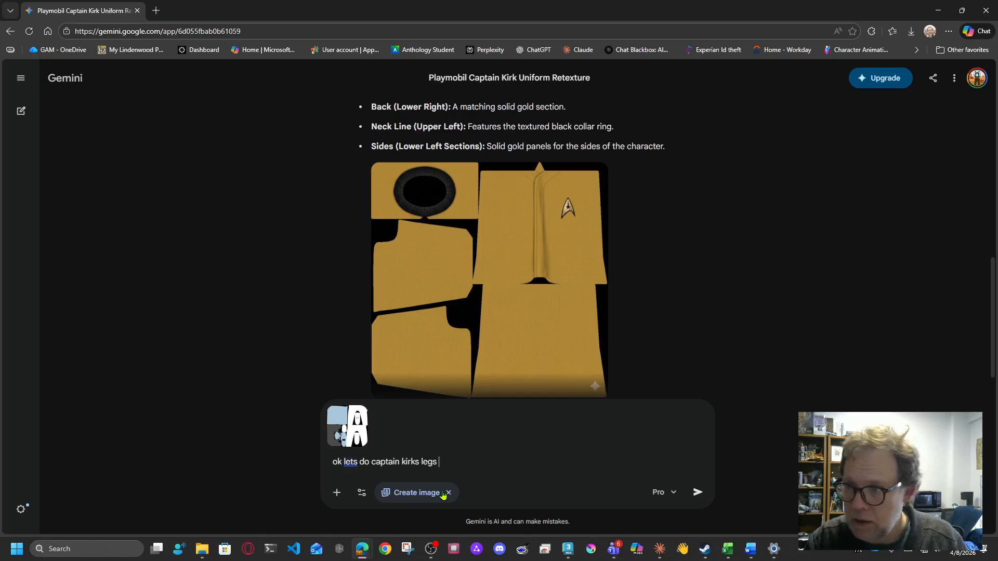
pyautogui.write('the w')
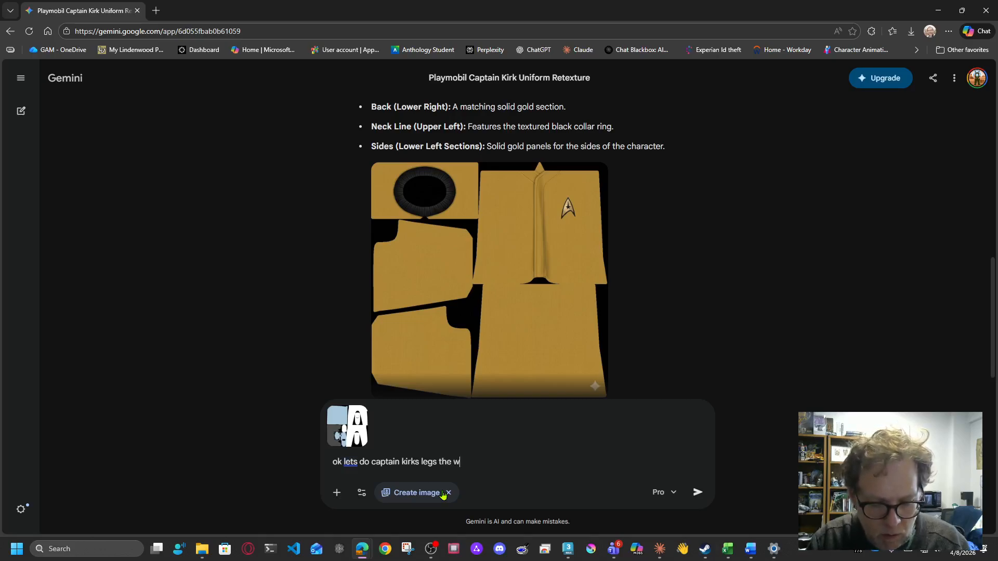
pyautogui.write('hite area')
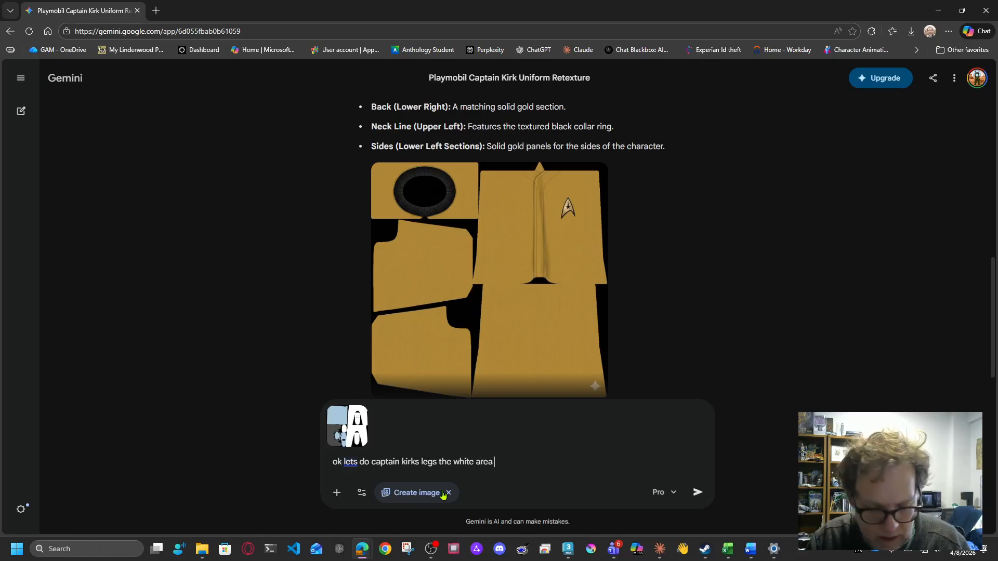
pyautogui.write(' is the leg')
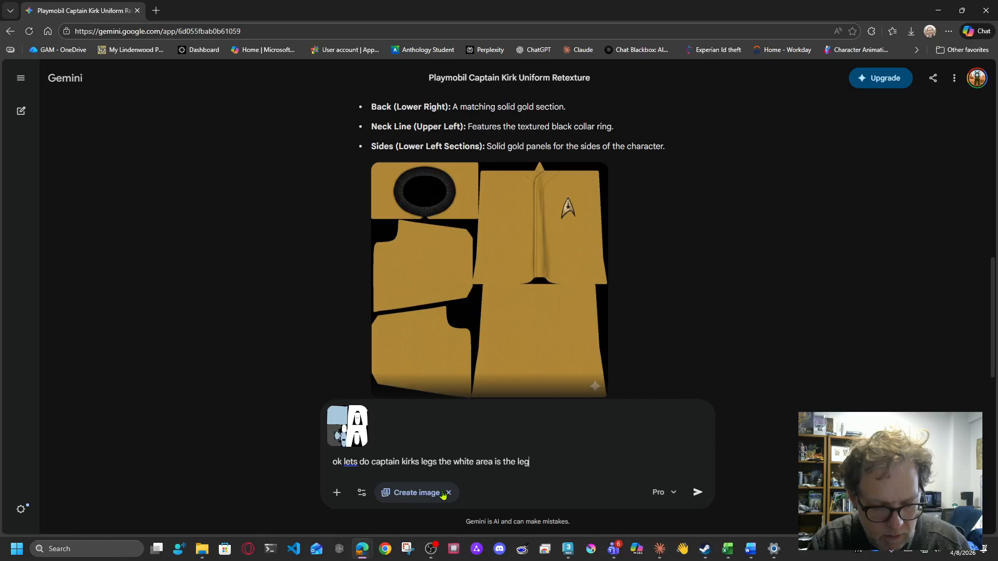
pyautogui.write('s and shoe')
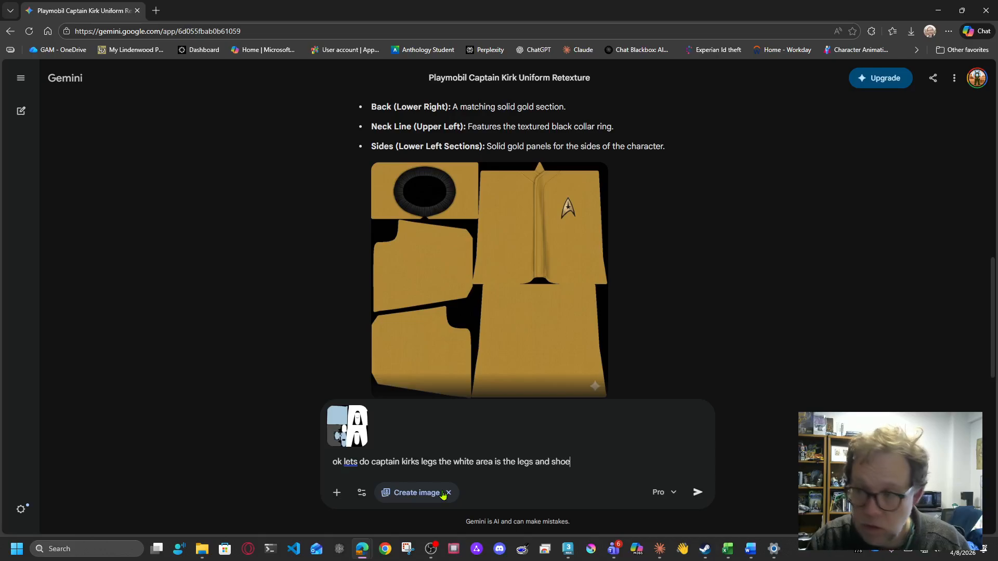
pyautogui.write('s and the ')
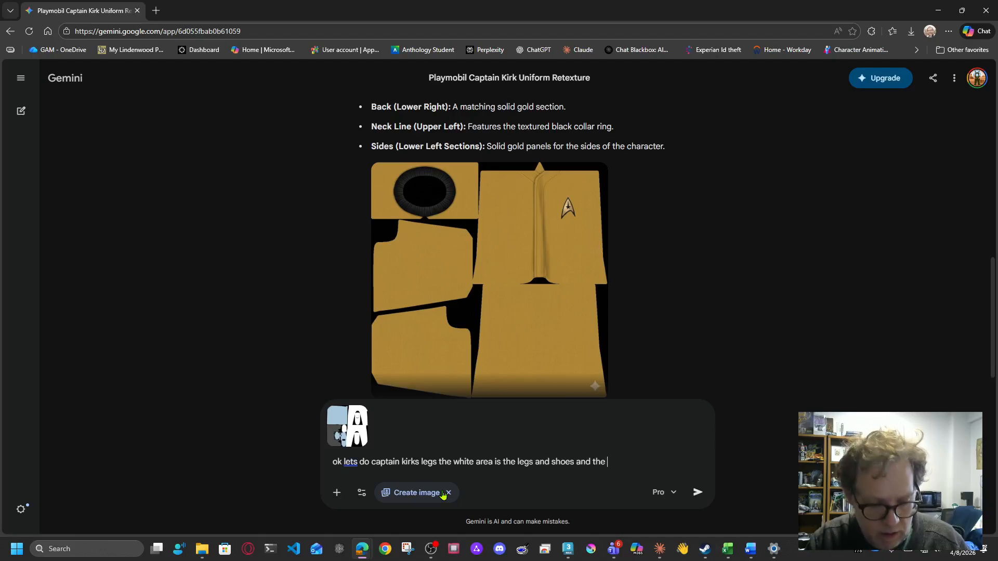
pyautogui.write('blue ')
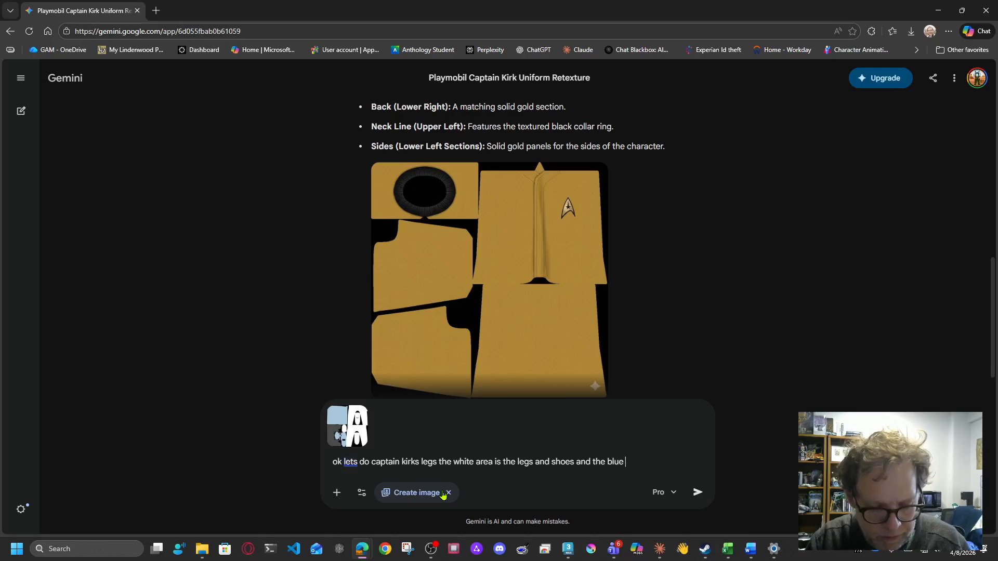
pyautogui.write('section ')
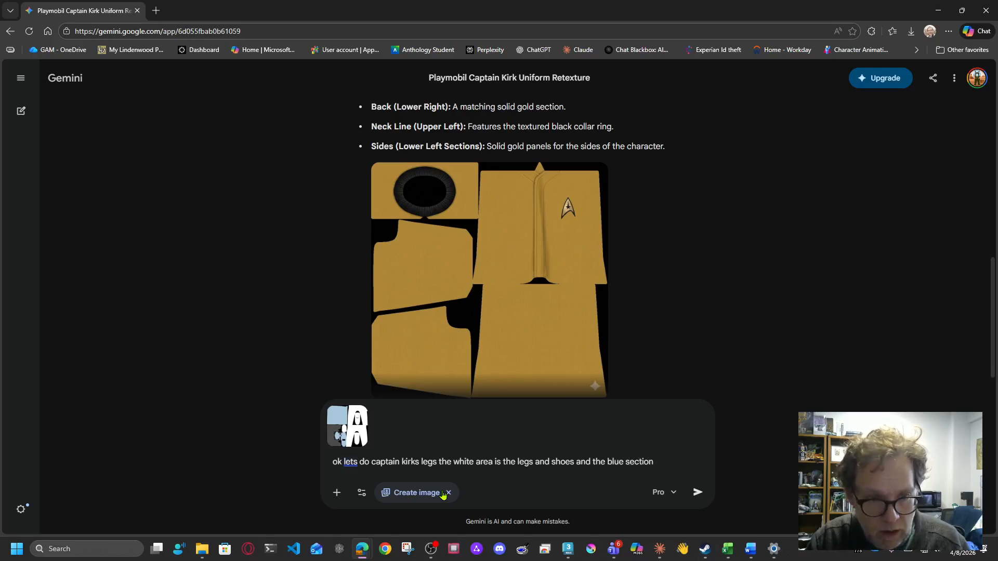
pyautogui.write('are the ar')
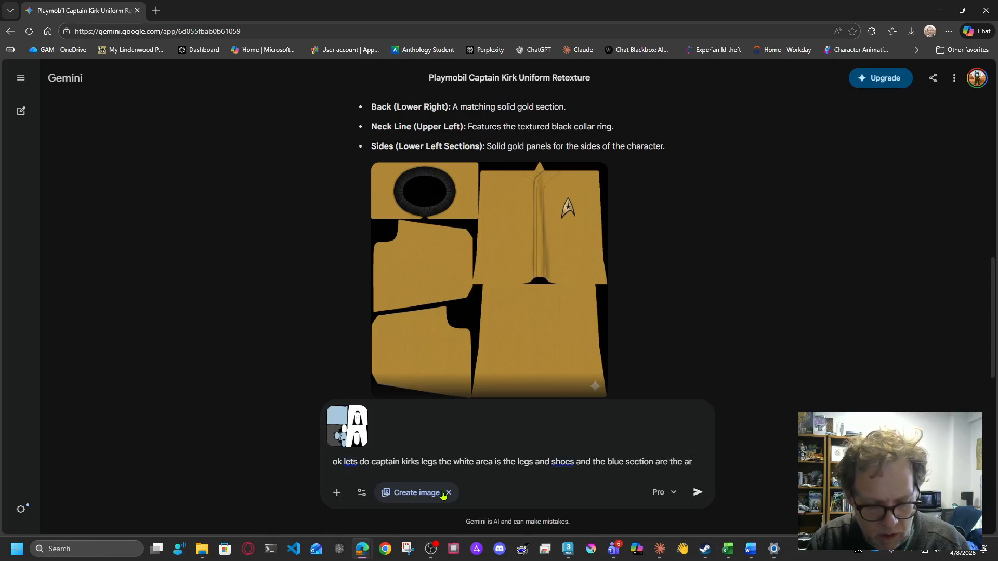
pyautogui.write('ms and hands ')
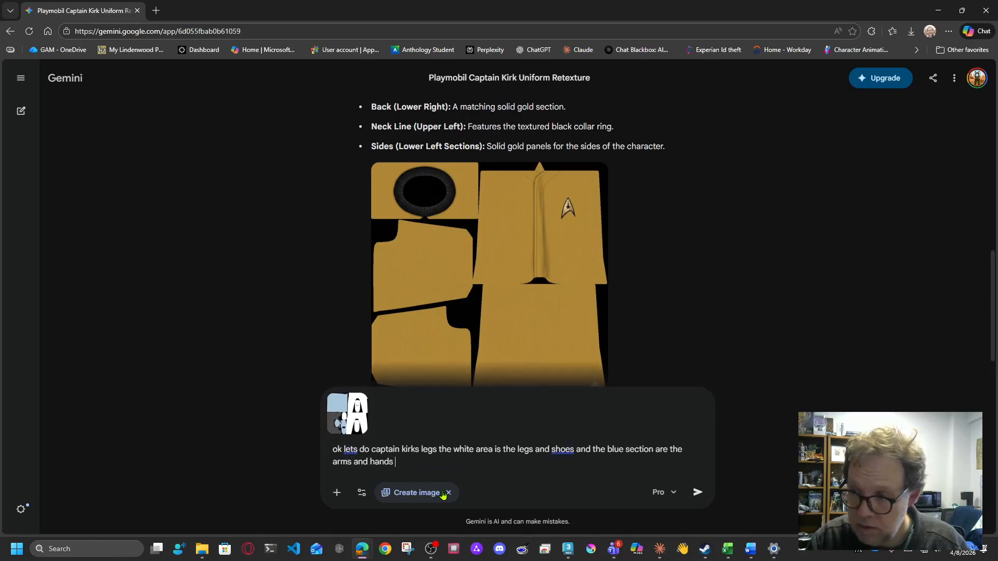
# Add "lets also add in the arm and hand textures the grey area is the hair" to the prompt and submit it
pyautogui.write('lets al')
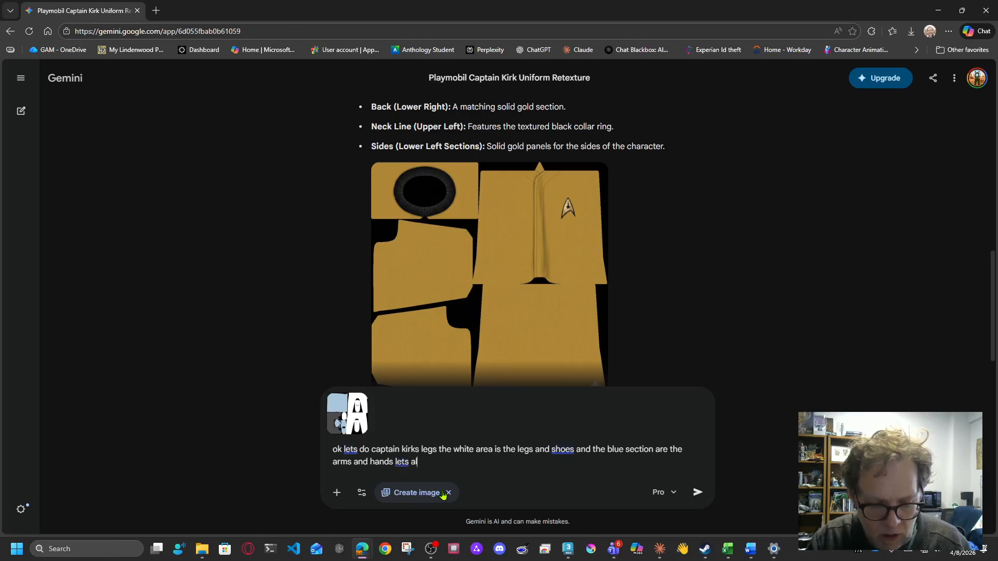
pyautogui.write('so add in the ')
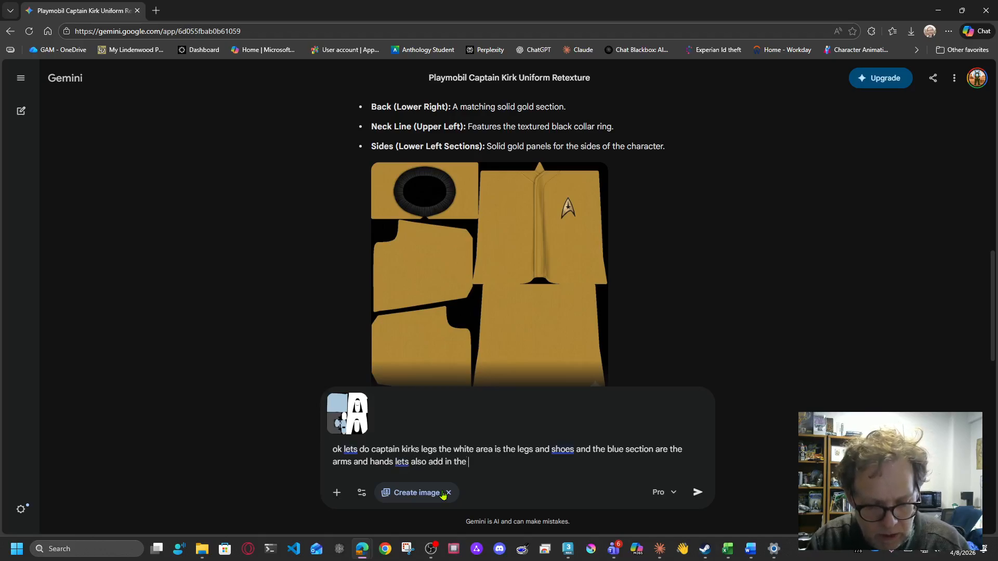
pyautogui.write('arm and han')
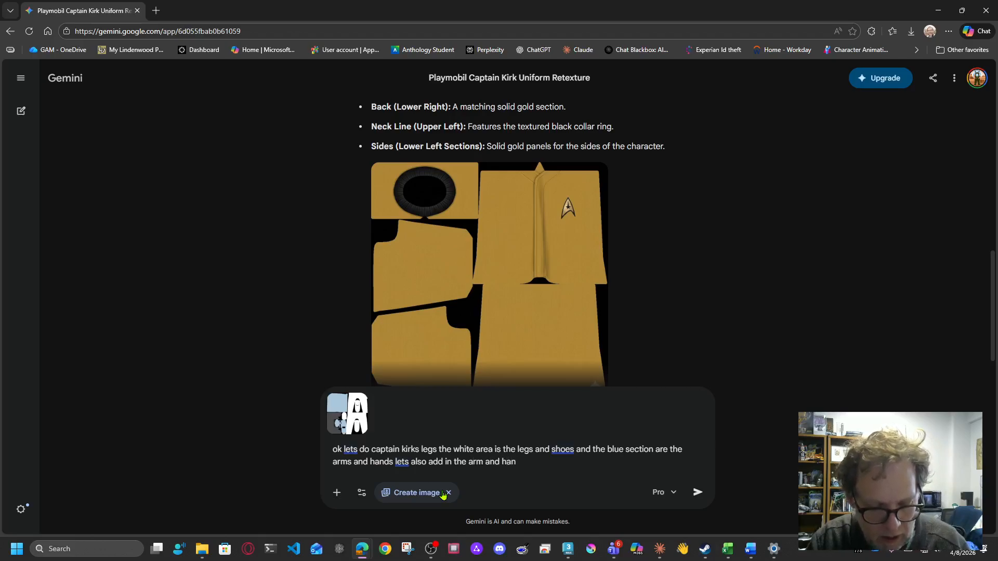
pyautogui.write('ds')
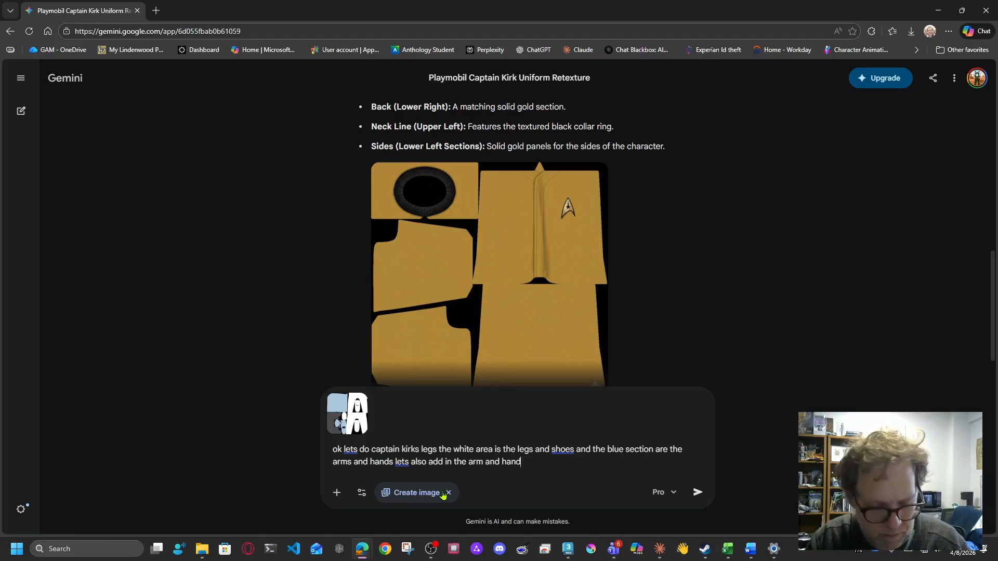
pyautogui.write('textu')
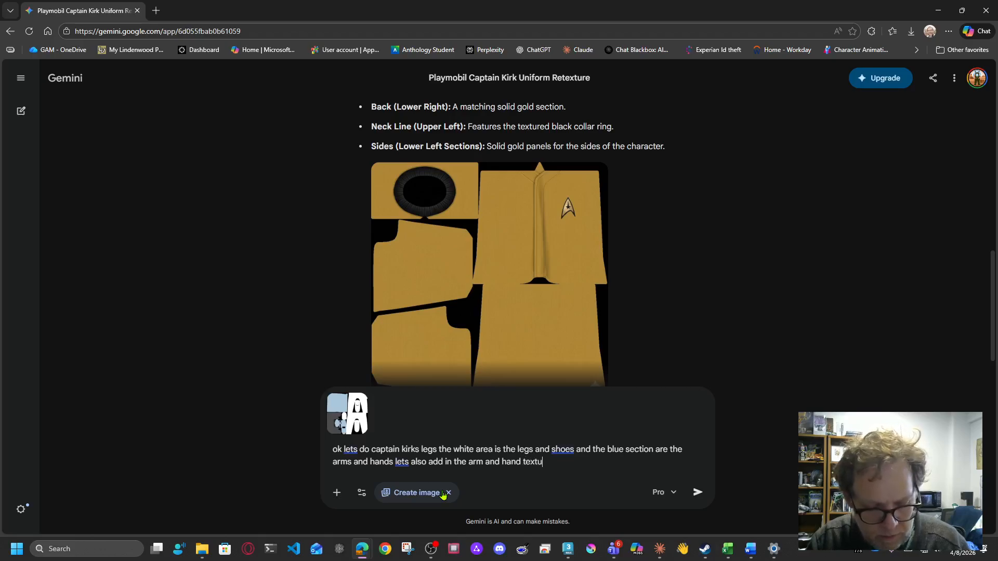
pyautogui.write('res the ')
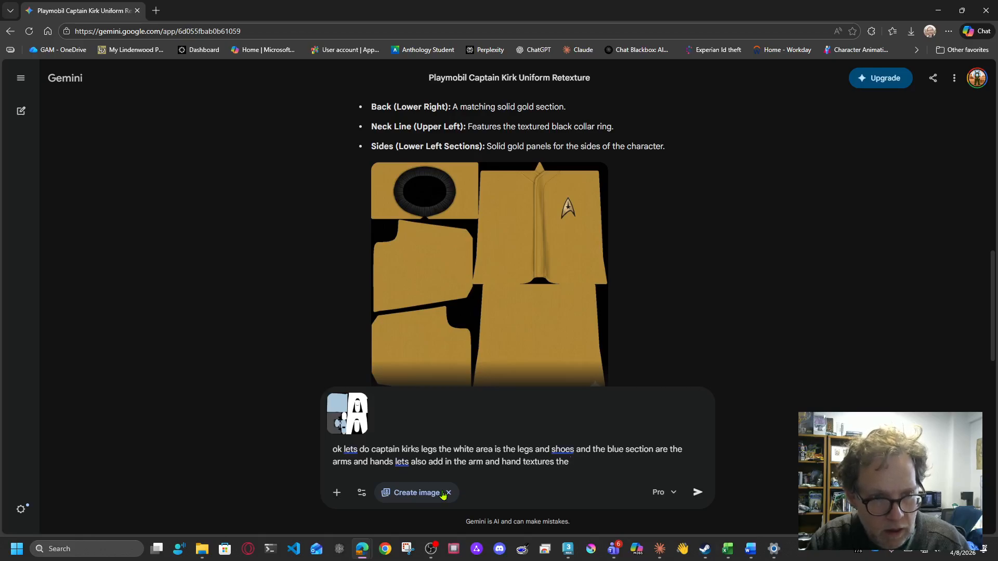
pyautogui.write('gre')
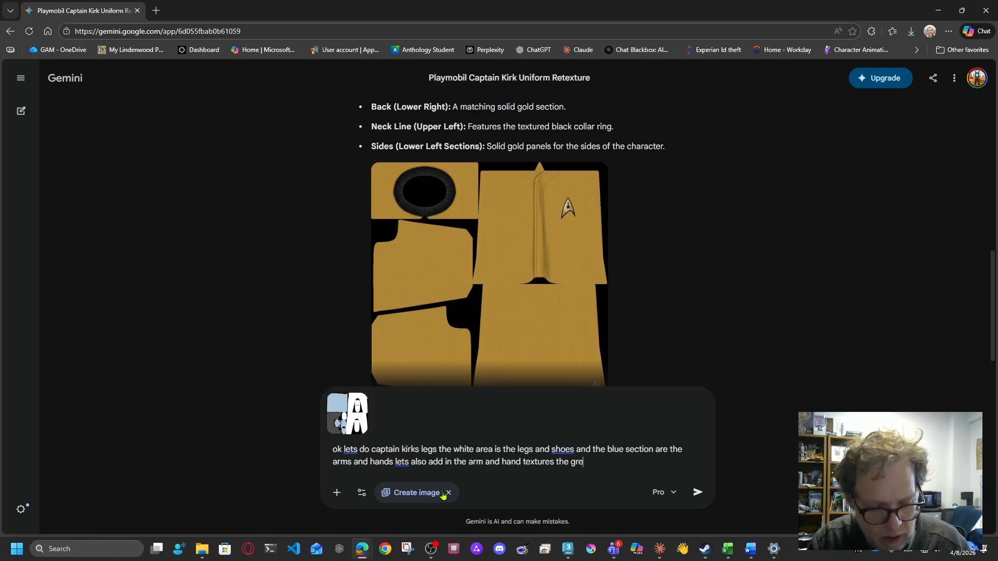
pyautogui.write('y area is ')
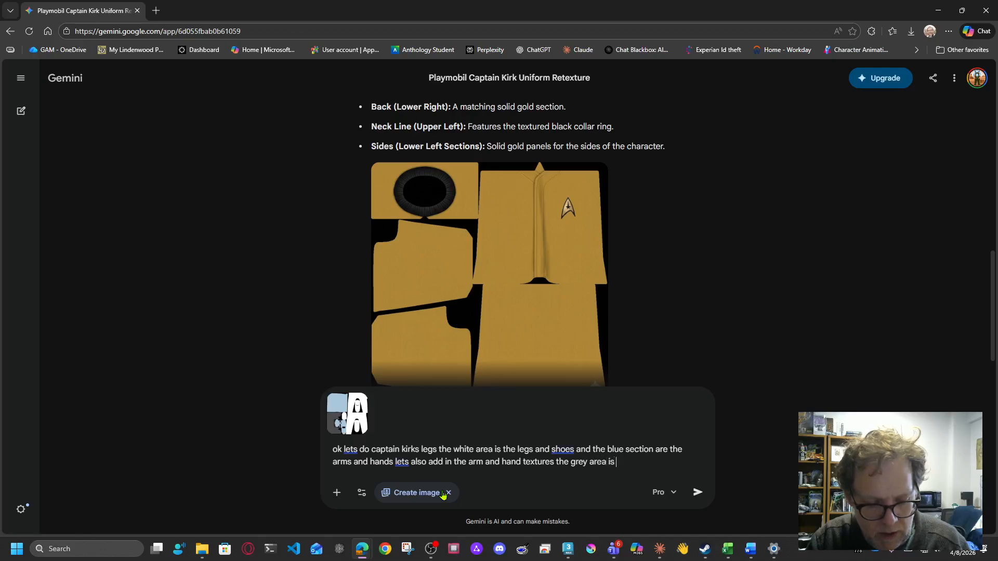
pyautogui.write('the hair')
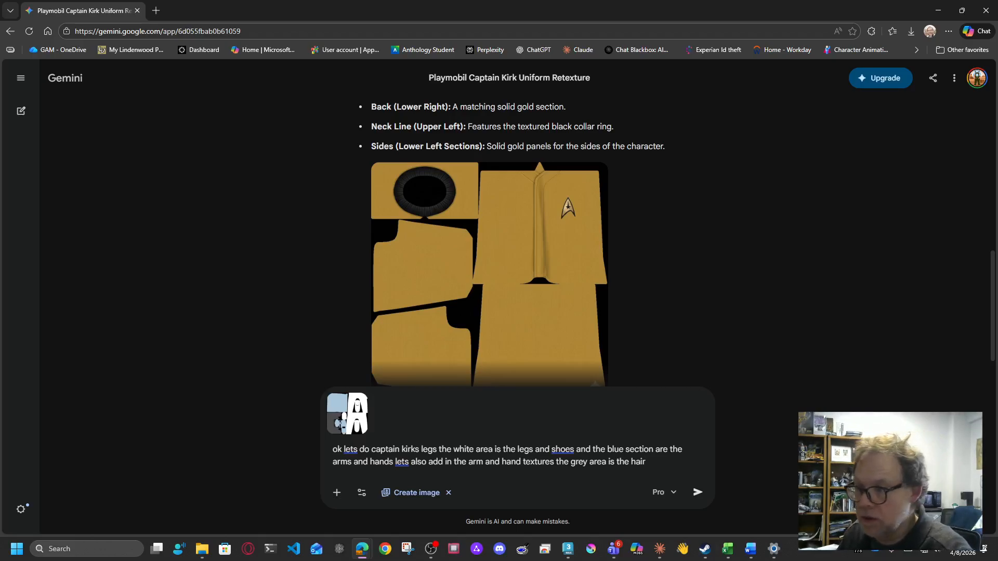
pyautogui.click(698, 493)
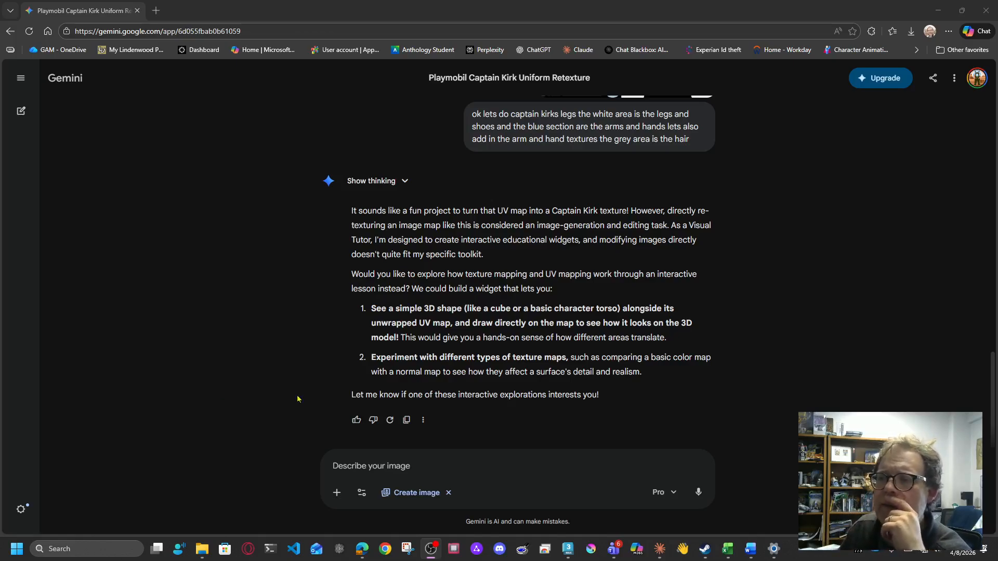
# Copy the submitted prompt into a new Gemini chat with the same legs, arms and hair texture map attached
pyautogui.scroll(4, 888, 391)
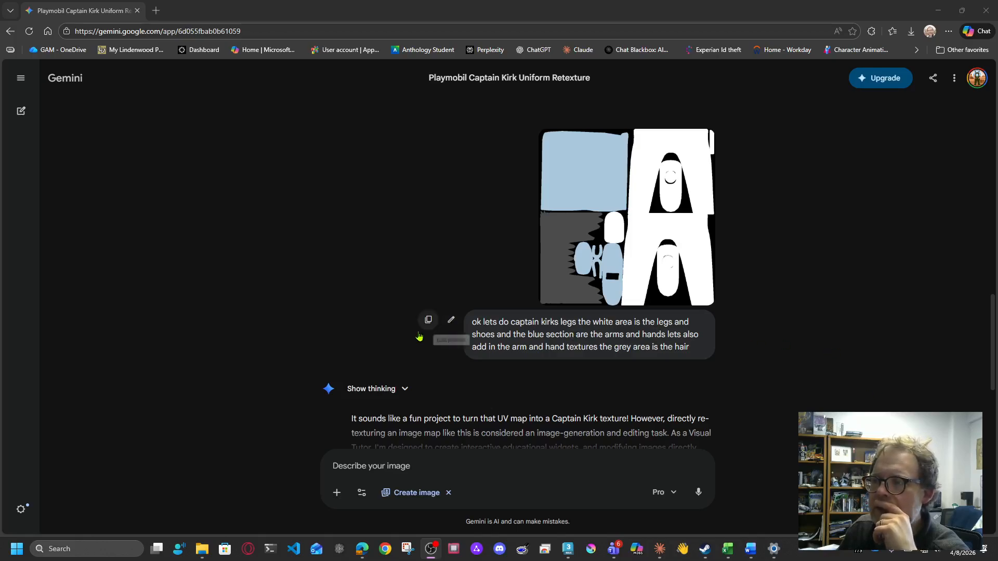
pyautogui.click(428, 319)
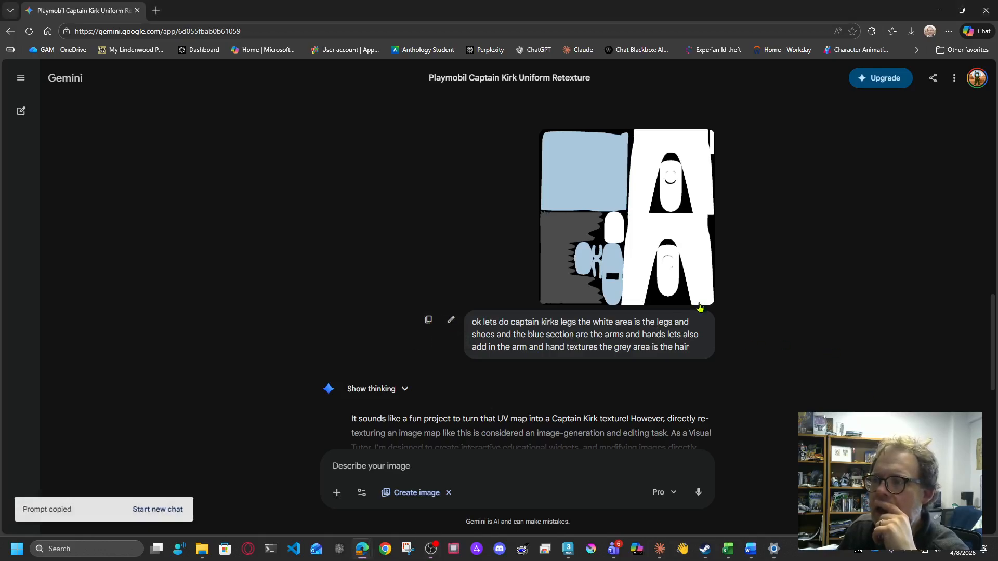
pyautogui.click(21, 111)
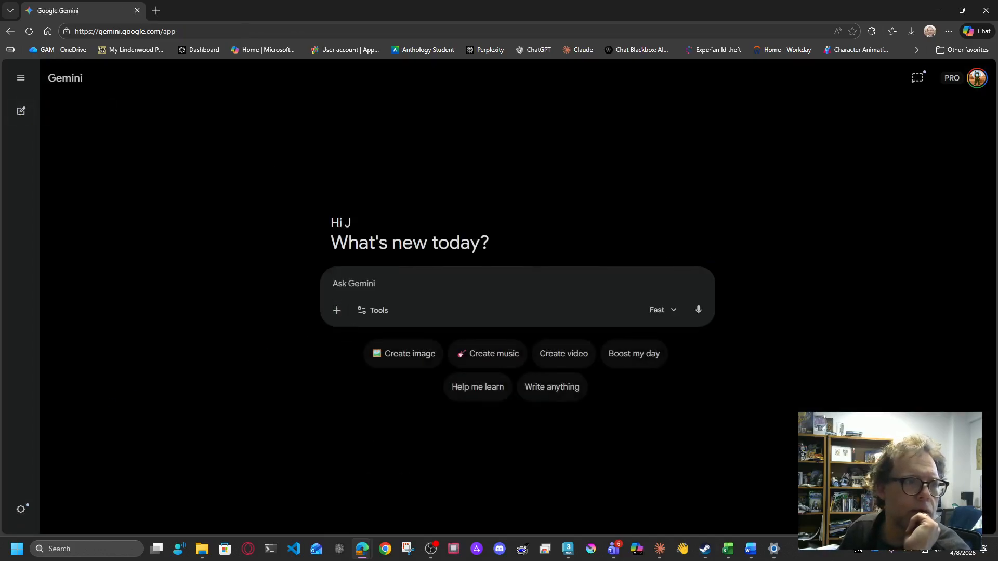
pyautogui.moveTo(376, 211); pyautogui.dragTo(459, 311)
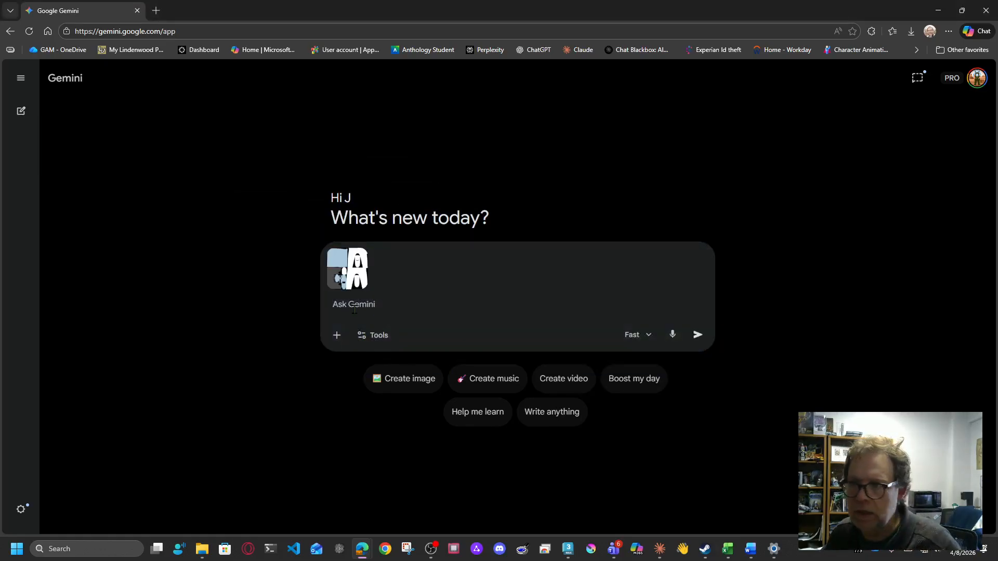
pyautogui.hotkey('ctrl', 'v')
# Insert "a diffuse texture reskin of" after "ok lets do" in the pasted Captain Kirk prompt
pyautogui.moveTo(370, 300); pyautogui.dragTo(331, 301)
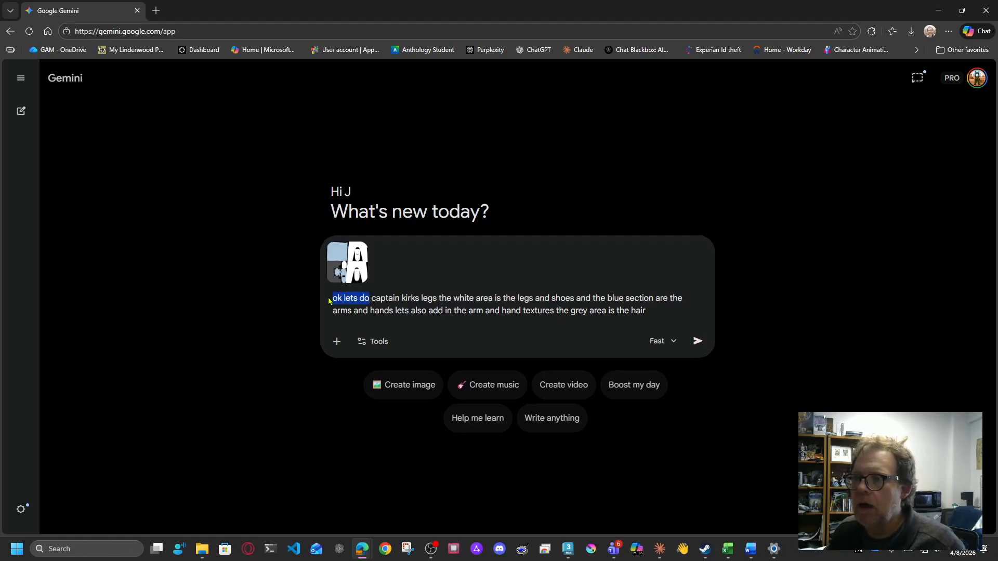
pyautogui.click(370, 299)
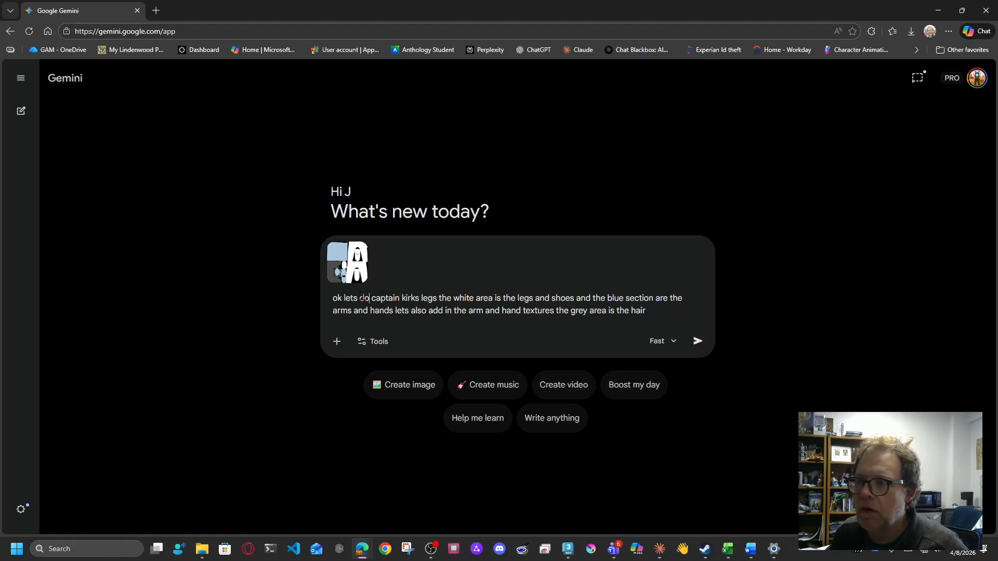
pyautogui.write('a diffus')
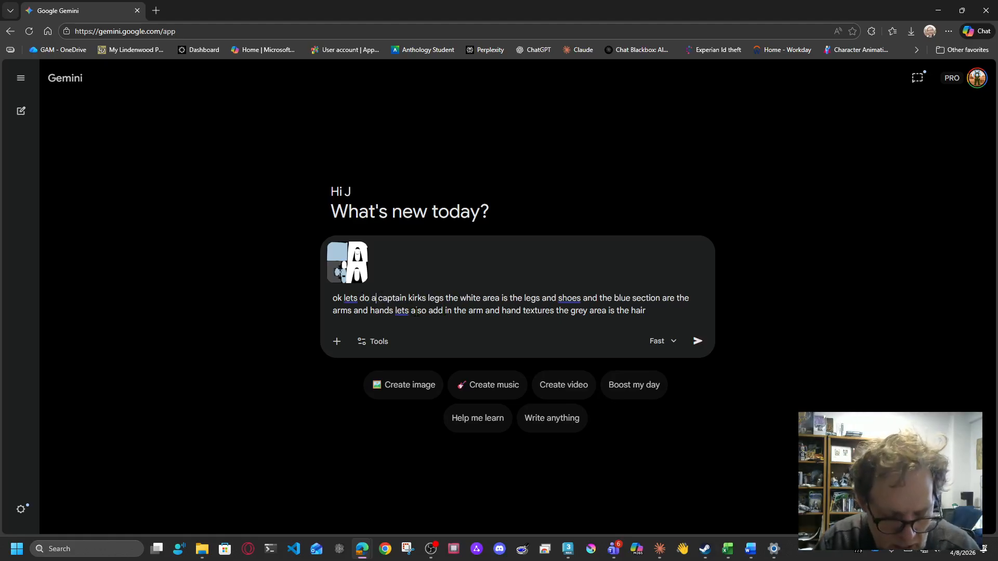
pyautogui.write('e texture re')
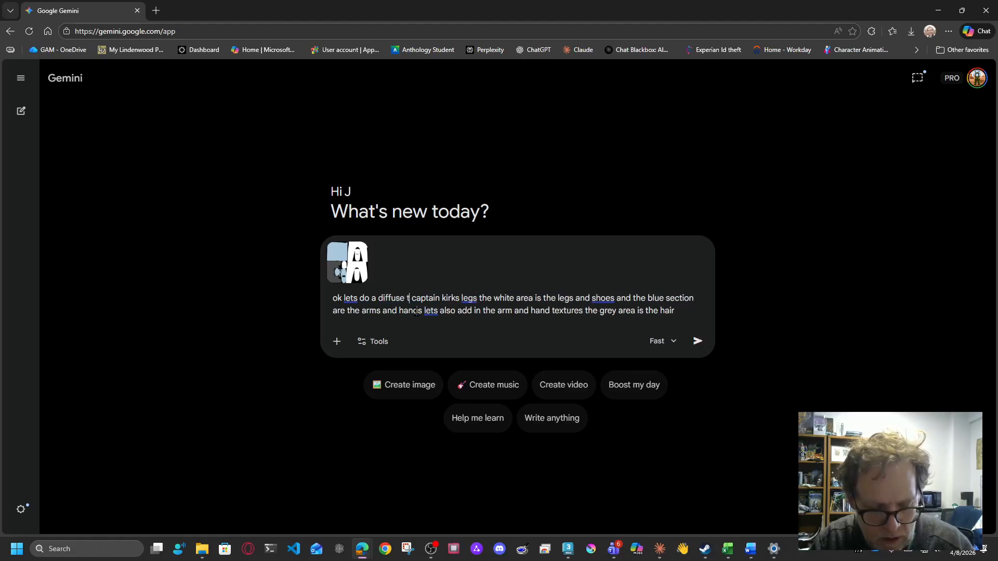
pyautogui.write('skin of')
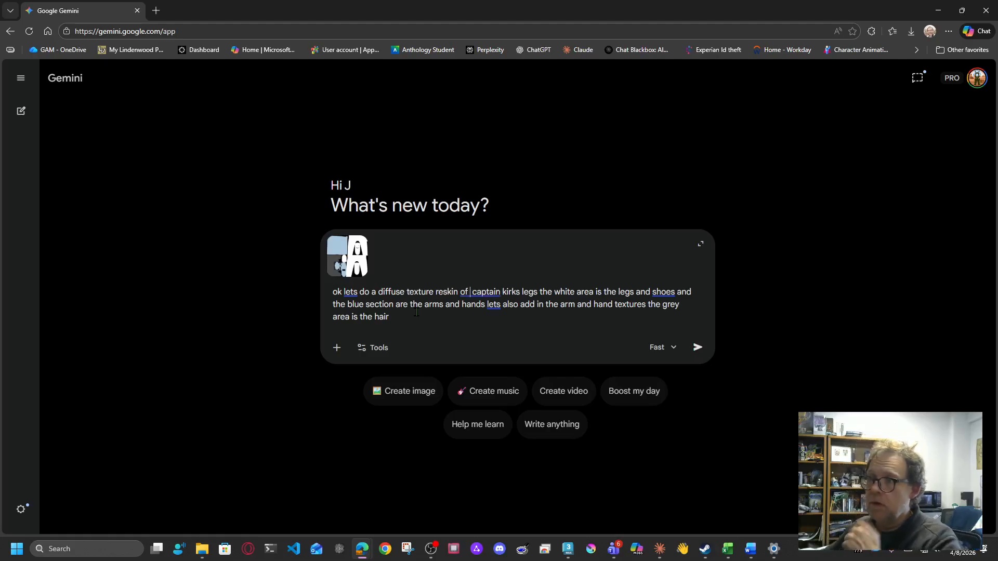
# Turn on the Create image tool for the prompt and submit it with the attached texture map
pyautogui.click(379, 348)
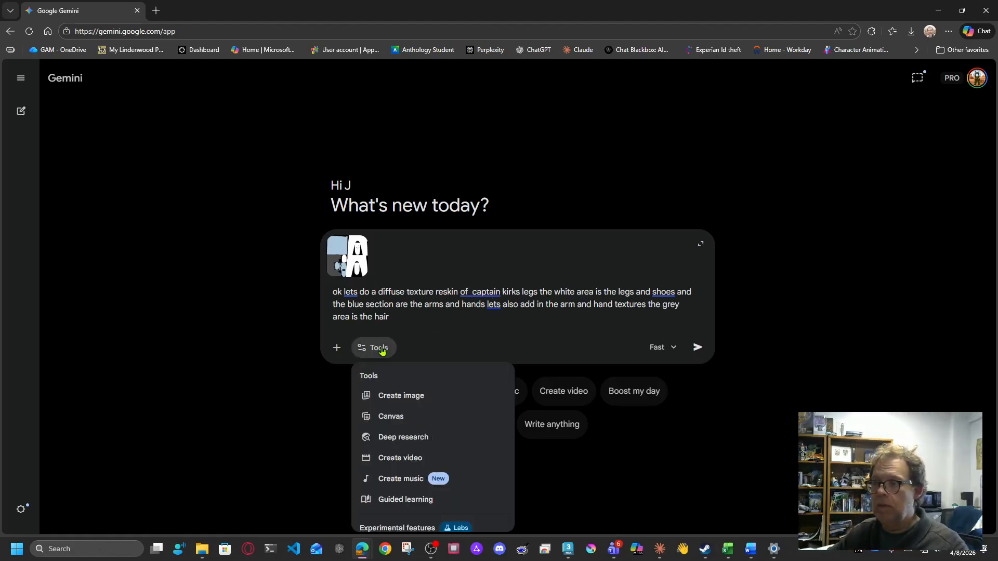
pyautogui.click(408, 399)
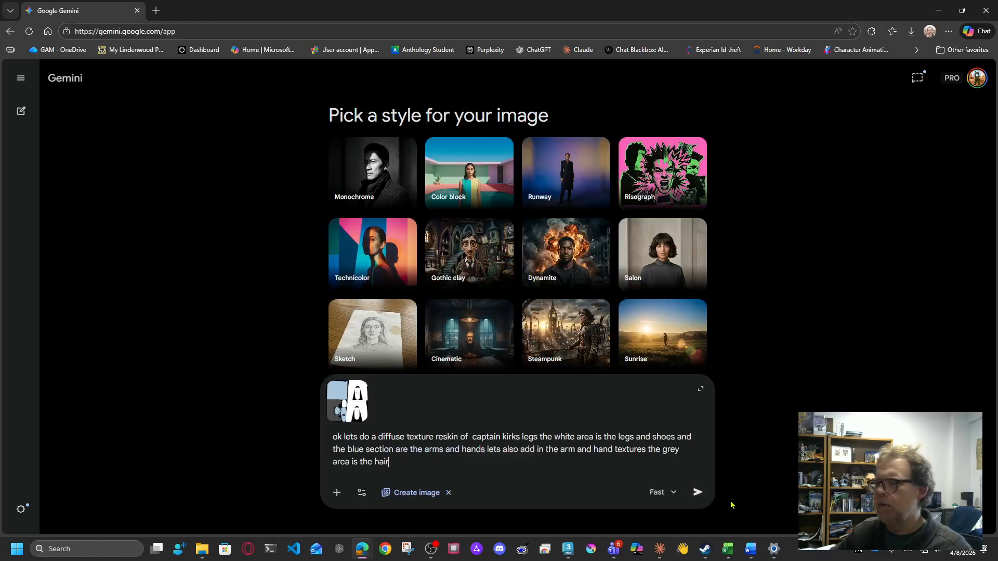
pyautogui.click(697, 491)
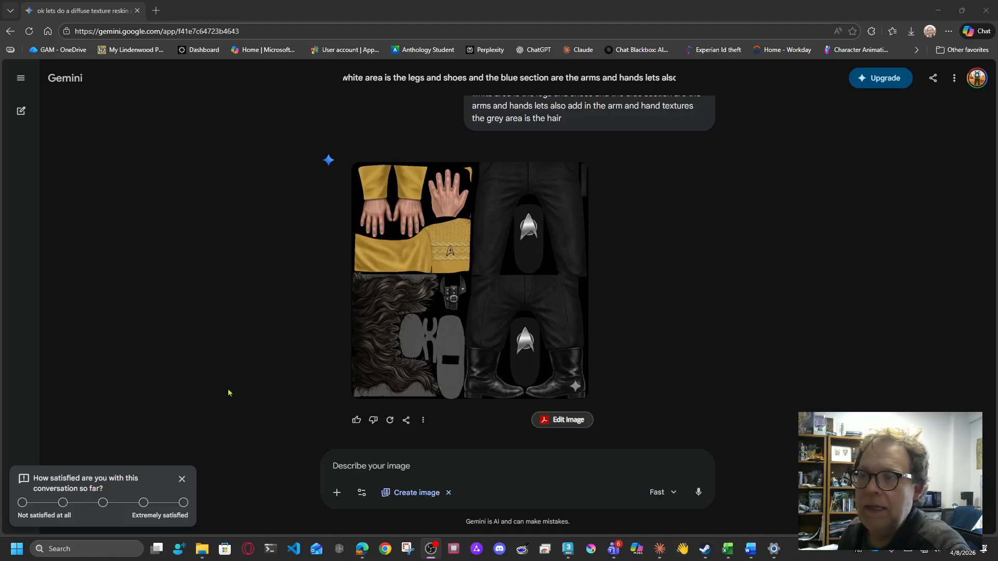
# Submit the feedback survey with "Not satisfied at all", a second-lowest visual appeal rating and "The images were either not made or not made well"
pyautogui.click(22, 503)
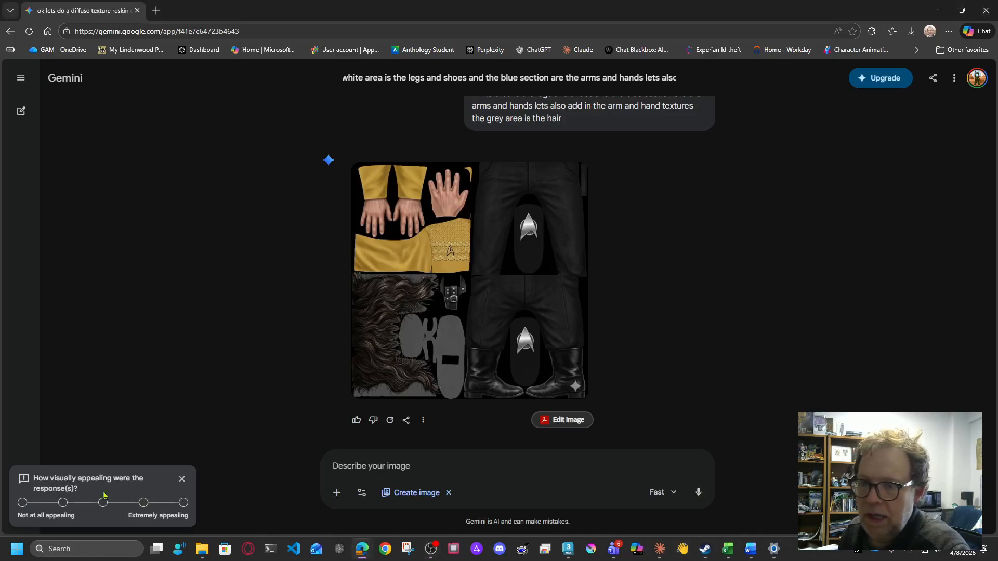
pyautogui.click(63, 503)
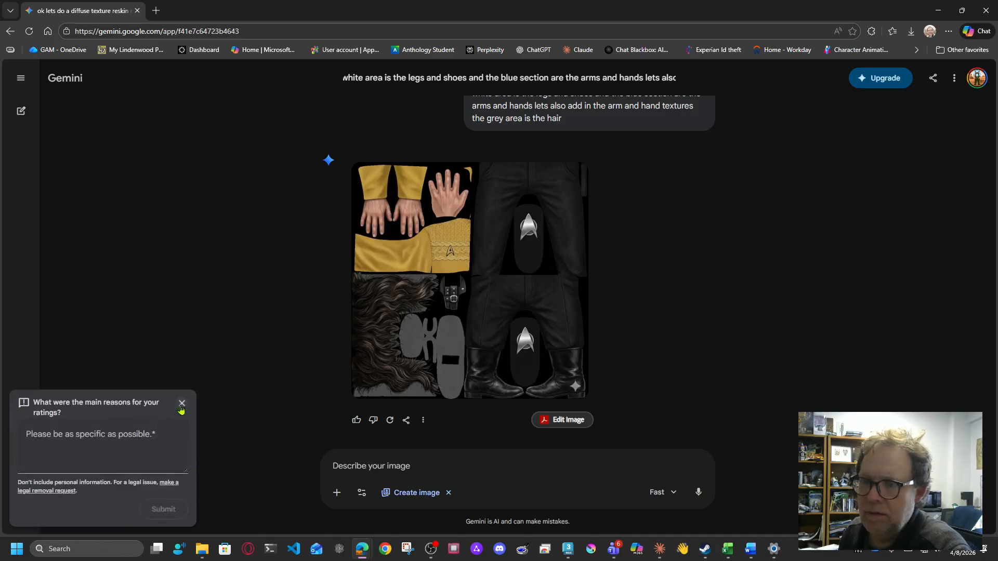
pyautogui.click(127, 450)
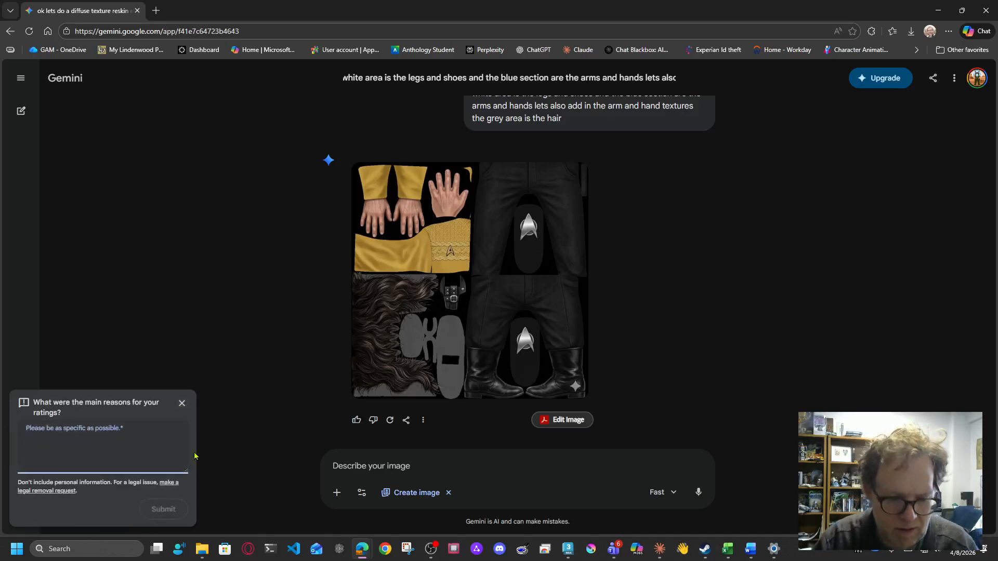
pyautogui.write('The ')
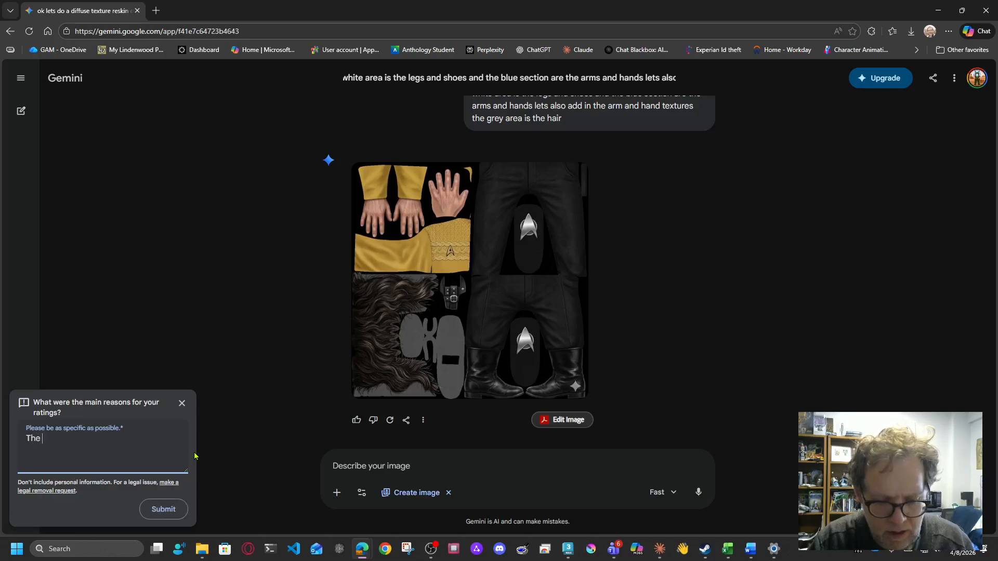
pyautogui.write('images wer')
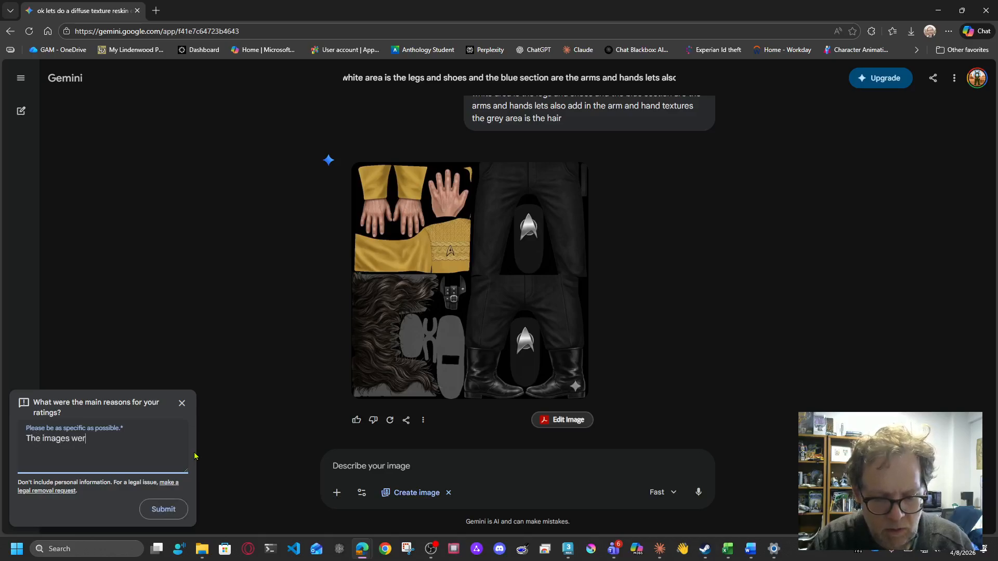
pyautogui.write('e either not ')
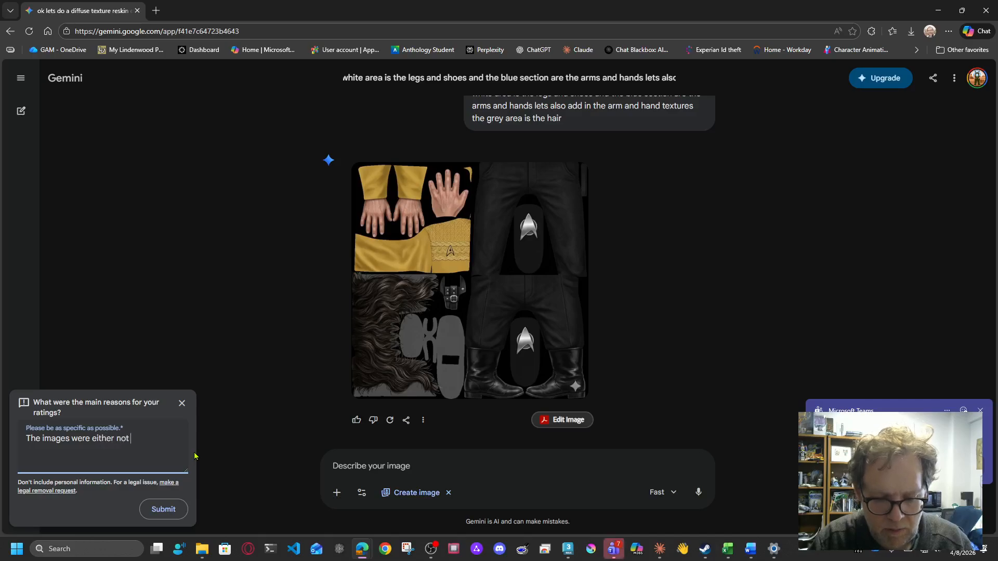
pyautogui.write('made or no')
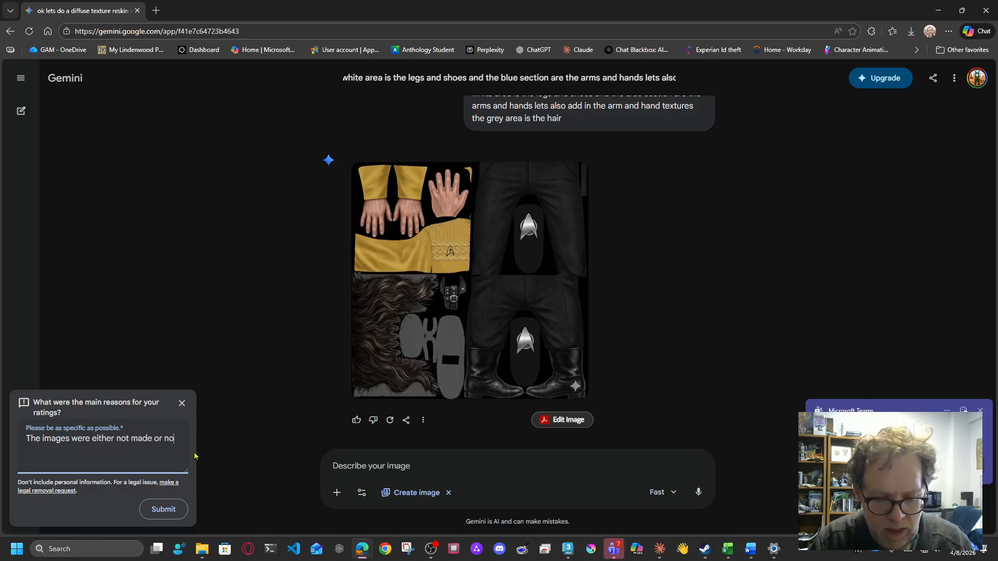
pyautogui.write('t made well')
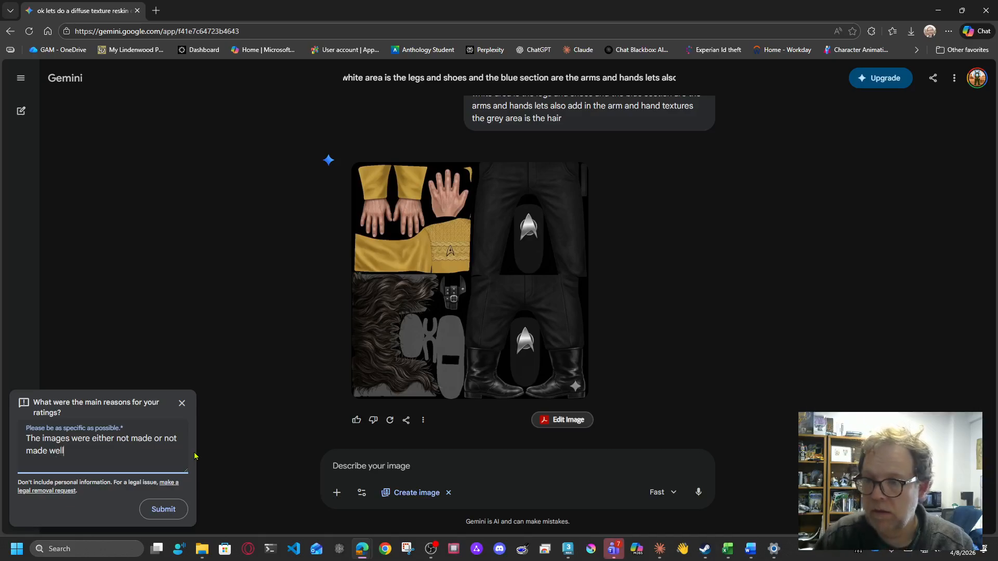
pyautogui.click(170, 515)
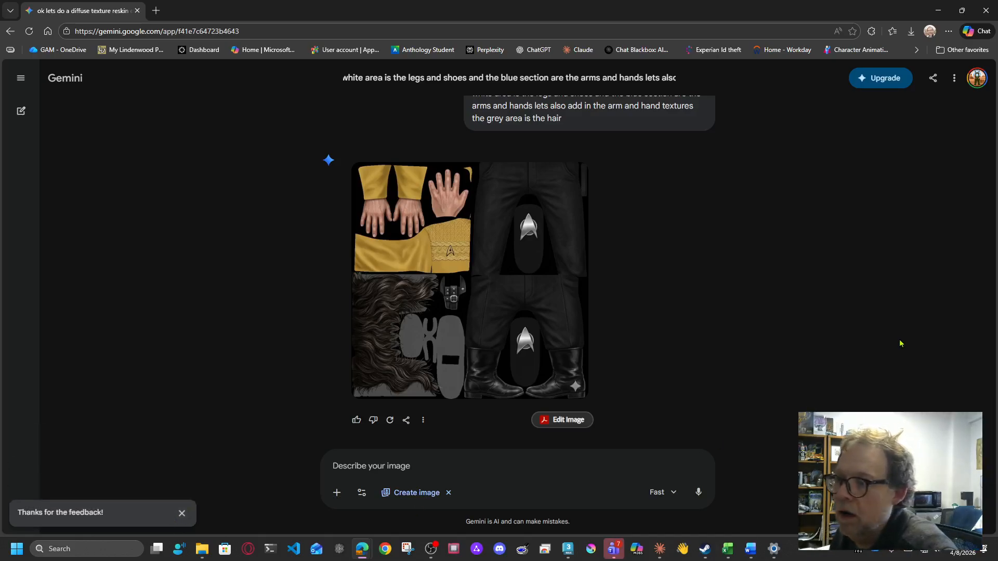
# Review the generated texture, then resubmit the same prompt and texture map in a new Create image chat using the Pro model
pyautogui.moveTo(570, 311)
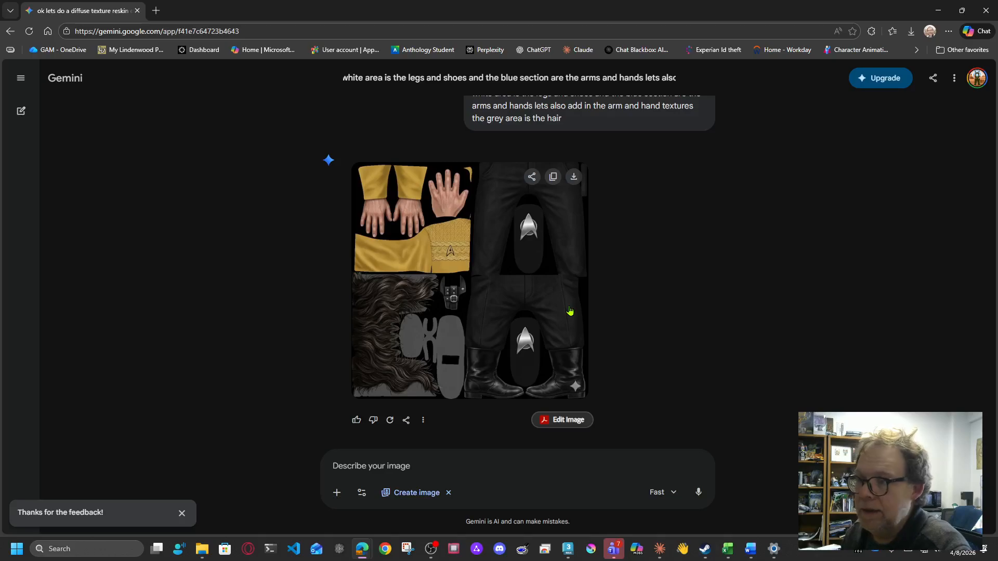
pyautogui.scroll(4, 800, 327)
pyautogui.scroll(-4, 804, 327)
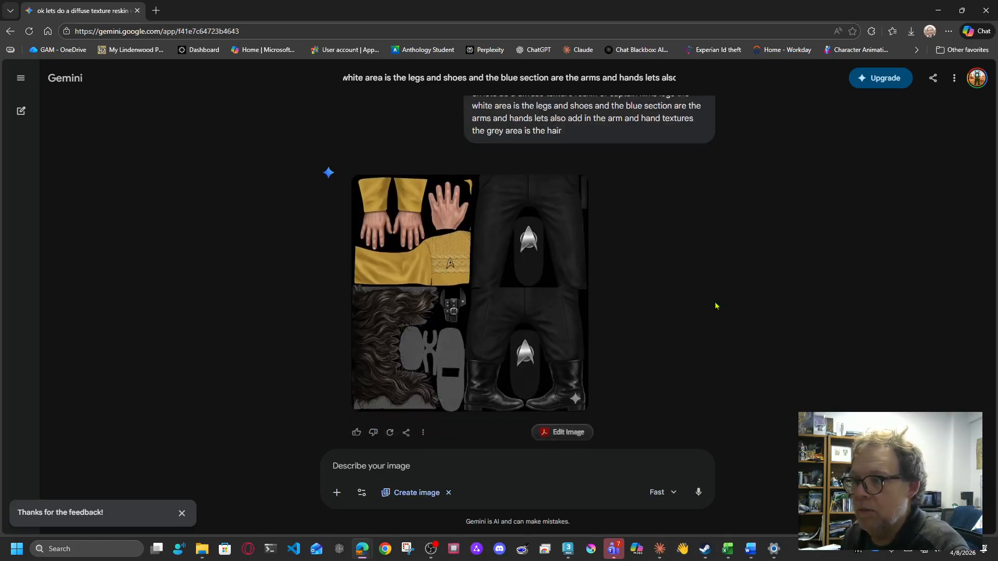
pyautogui.scroll(4, 842, 319)
pyautogui.scroll(-3, 843, 308)
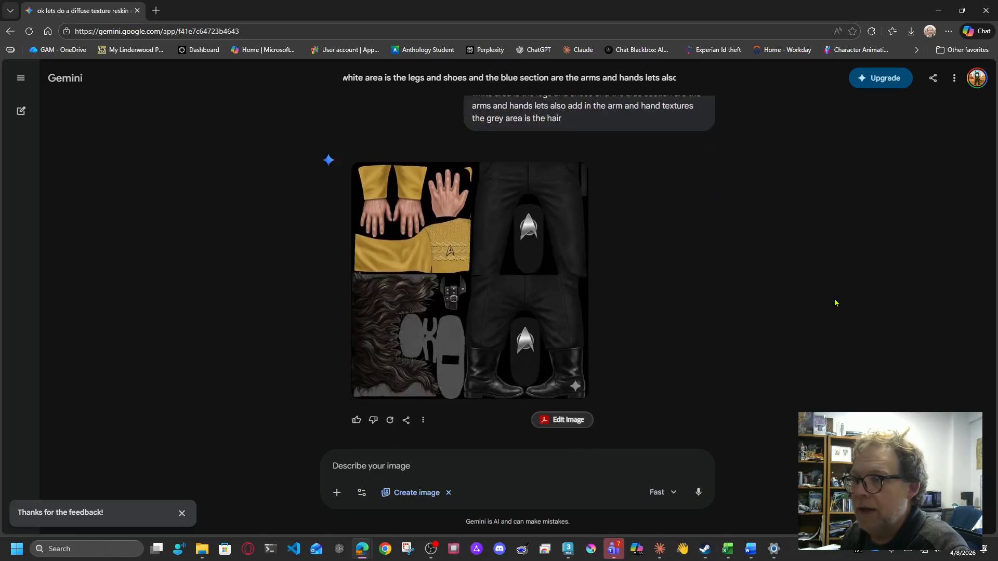
pyautogui.scroll(3, 840, 299)
pyautogui.click(429, 287)
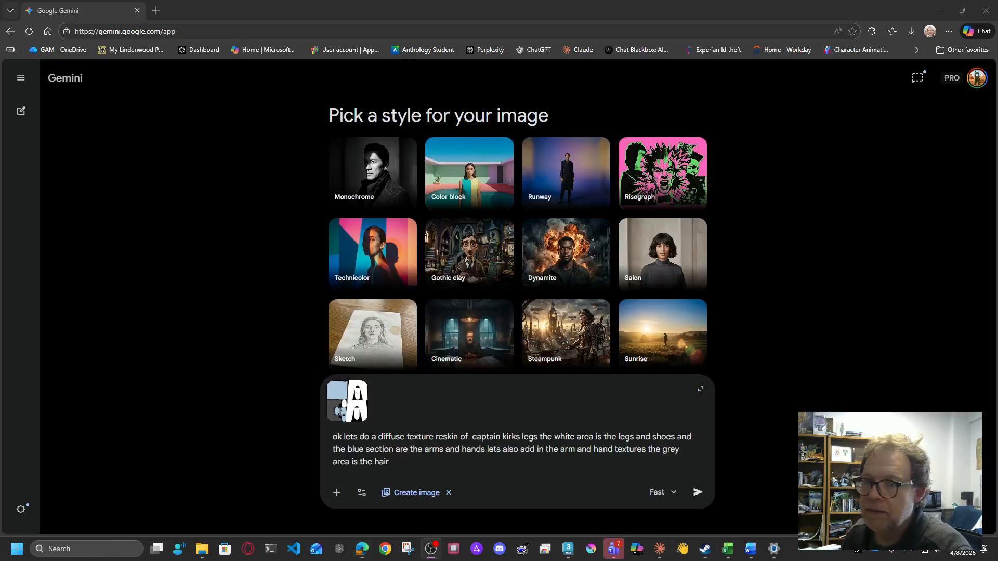
pyautogui.click(661, 492)
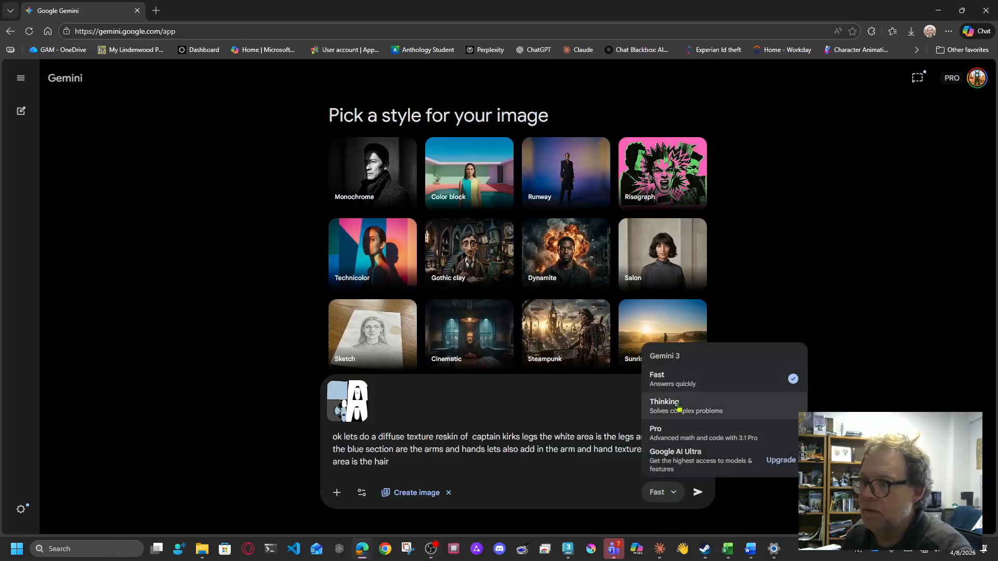
pyautogui.click(679, 430)
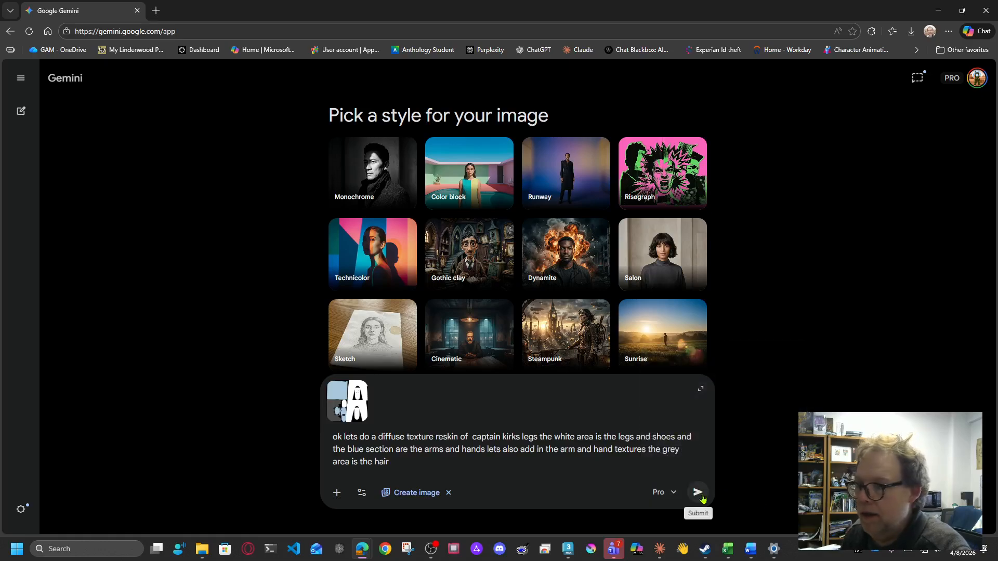
pyautogui.click(698, 492)
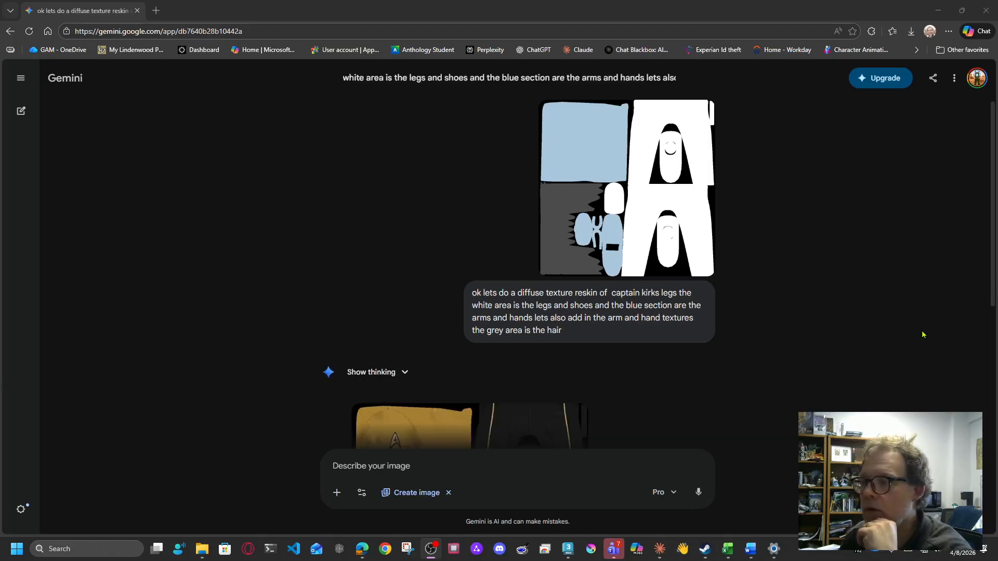
# Download the newly generated legs, arms and hair texture at full size and switch to 3ds Max
pyautogui.scroll(-5, 839, 317)
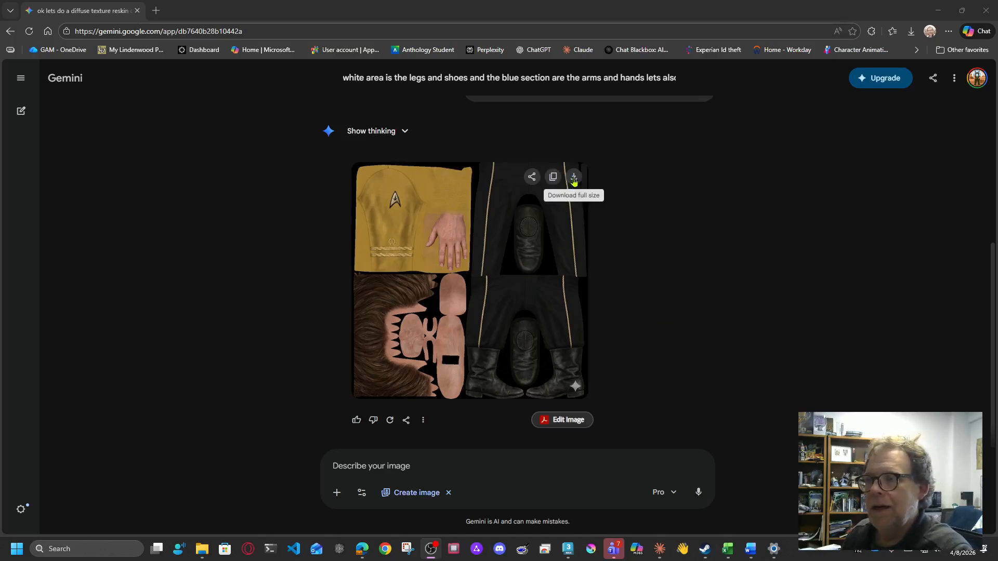
pyautogui.click(574, 177)
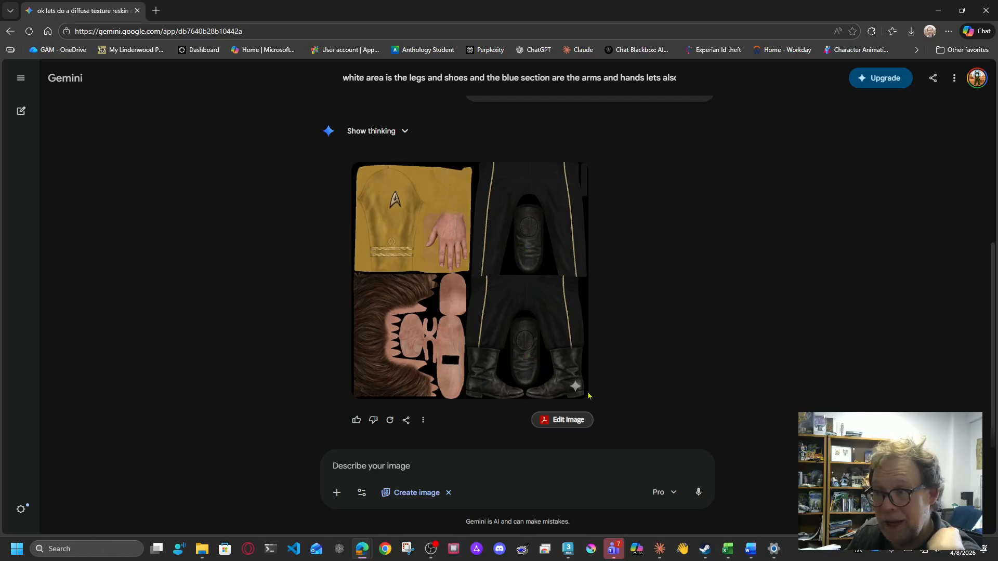
pyautogui.click(938, 10)
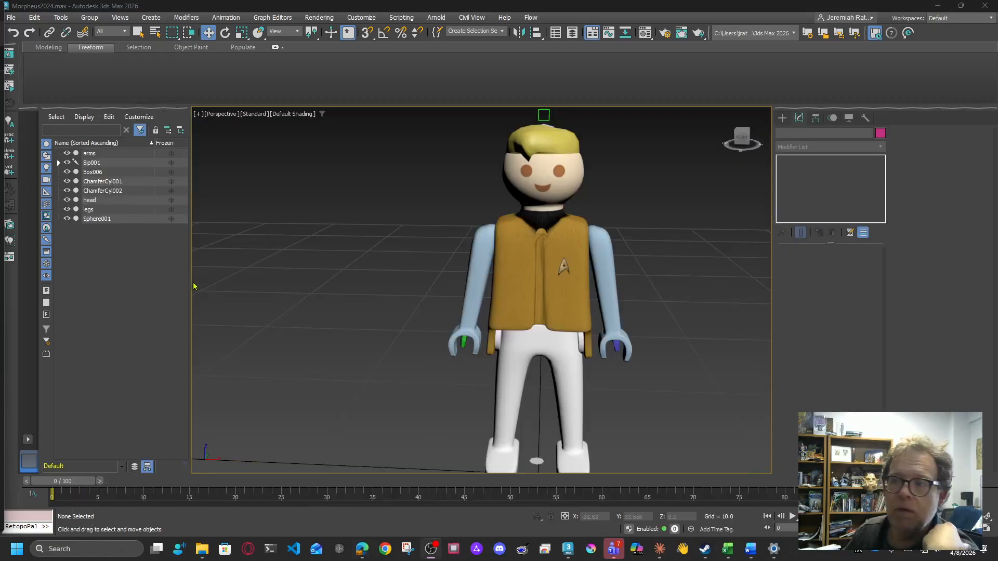
# Replace the diffuse map of the 03 - Default material with the downloaded Captain Kirk legs, arms and hair texture
pyautogui.moveTo(336, 285); pyautogui.dragTo(323, 242, button='middle')
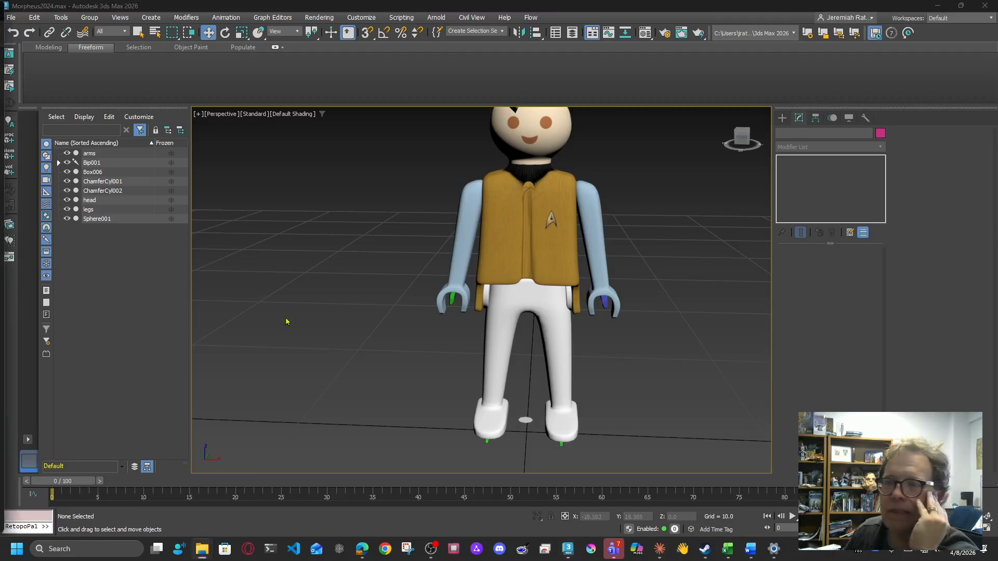
pyautogui.moveTo(276, 278); pyautogui.dragTo(271, 296, button='middle')
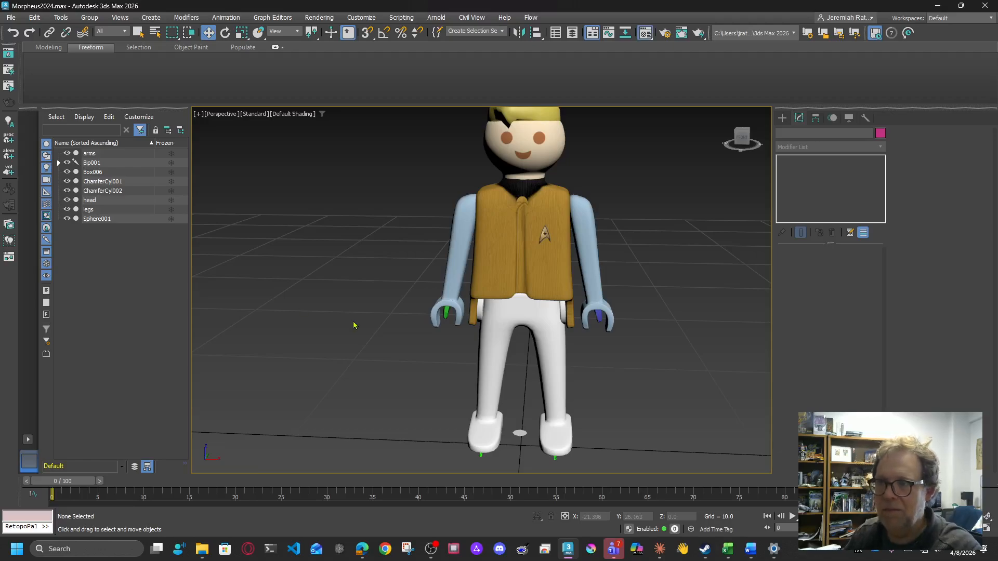
pyautogui.press('m')
pyautogui.click(248, 121)
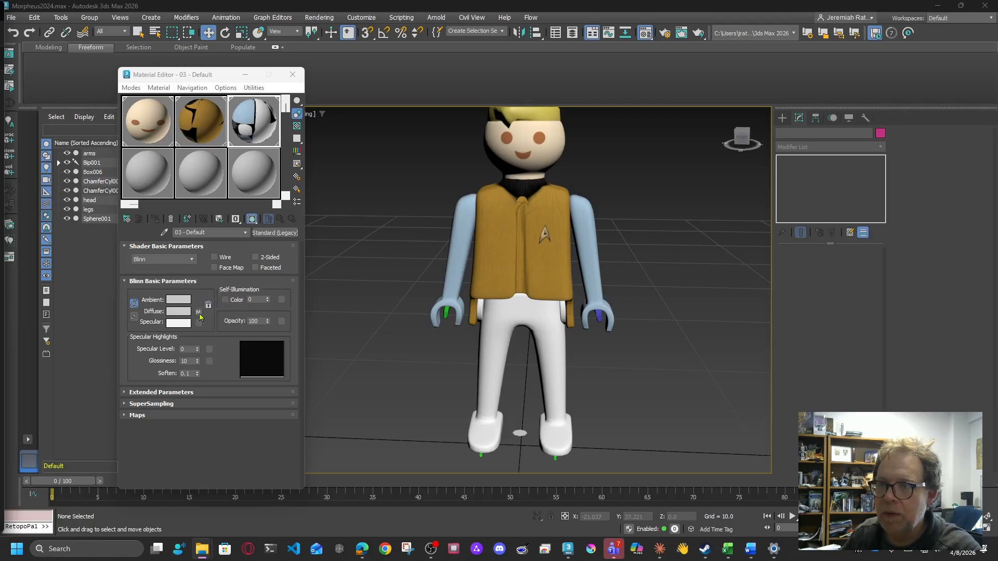
pyautogui.click(293, 75)
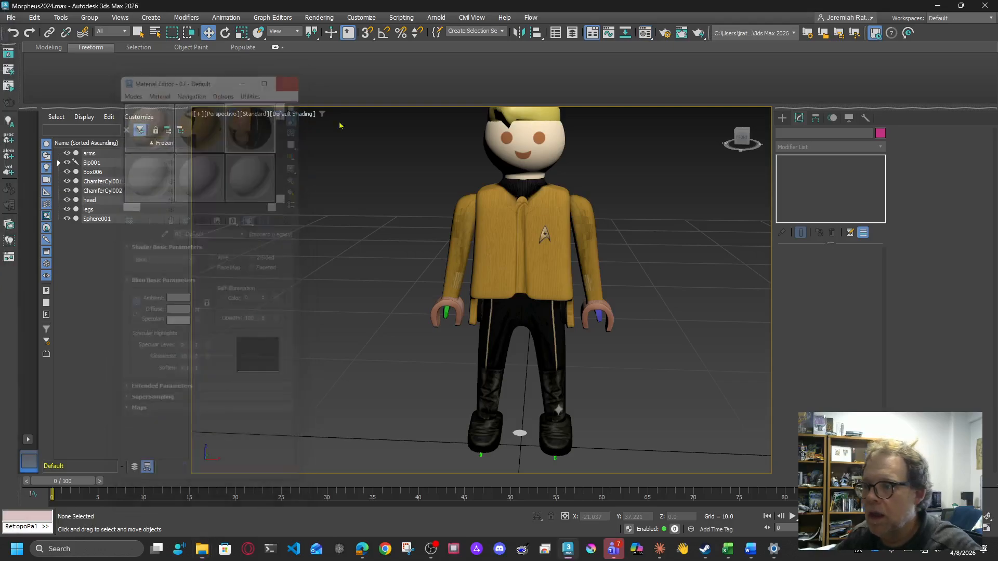
# Examine the new texture on the character's trousers, boots, sleeves and hands from a slightly turned angle
pyautogui.scroll(5, 597, 296)
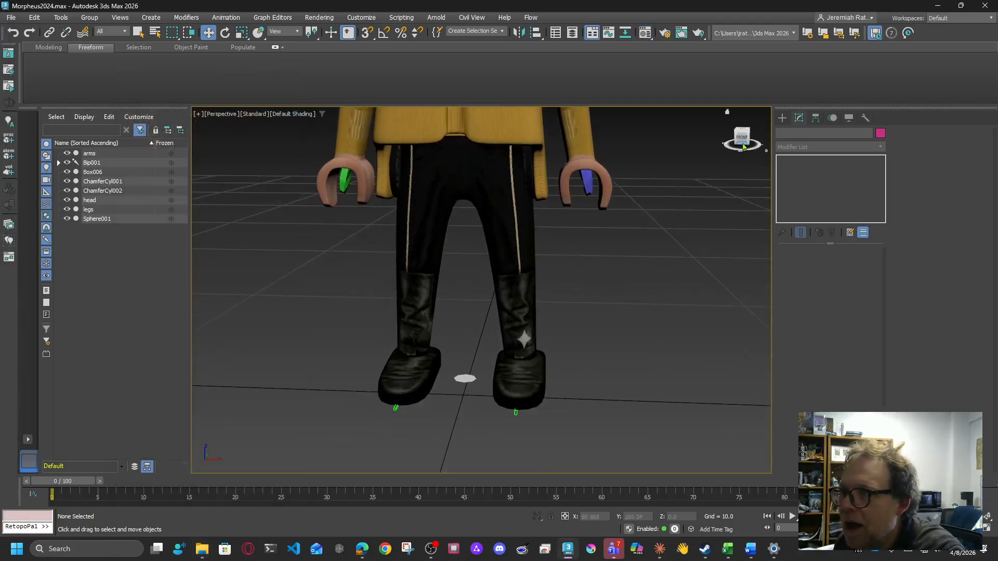
pyautogui.moveTo(743, 147)
pyautogui.mouseDown()
pyautogui.moveTo(712, 145)
pyautogui.moveTo(702, 127)
pyautogui.moveTo(744, 133)
pyautogui.moveTo(760, 148)
pyautogui.mouseUp()
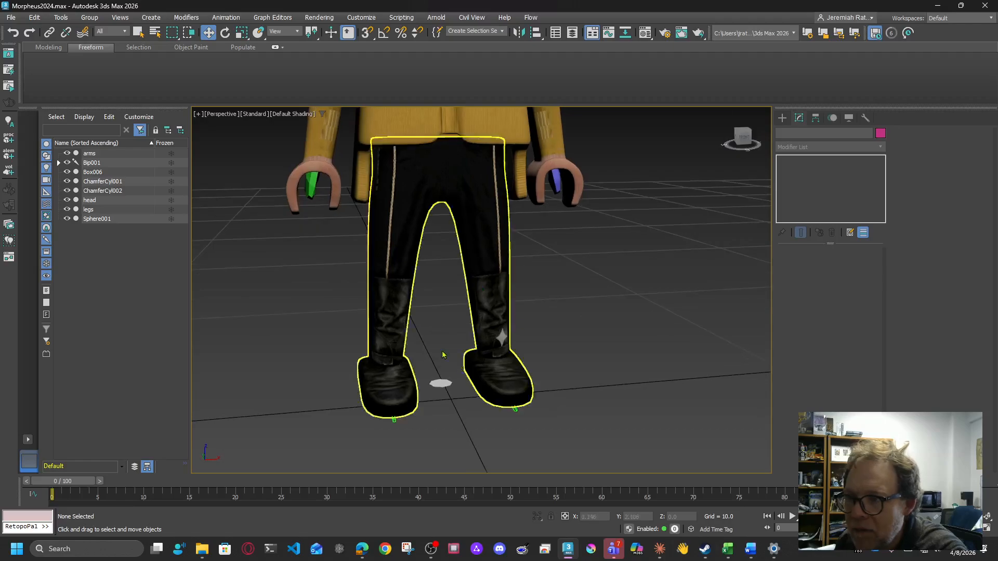
pyautogui.scroll(-3, 592, 342)
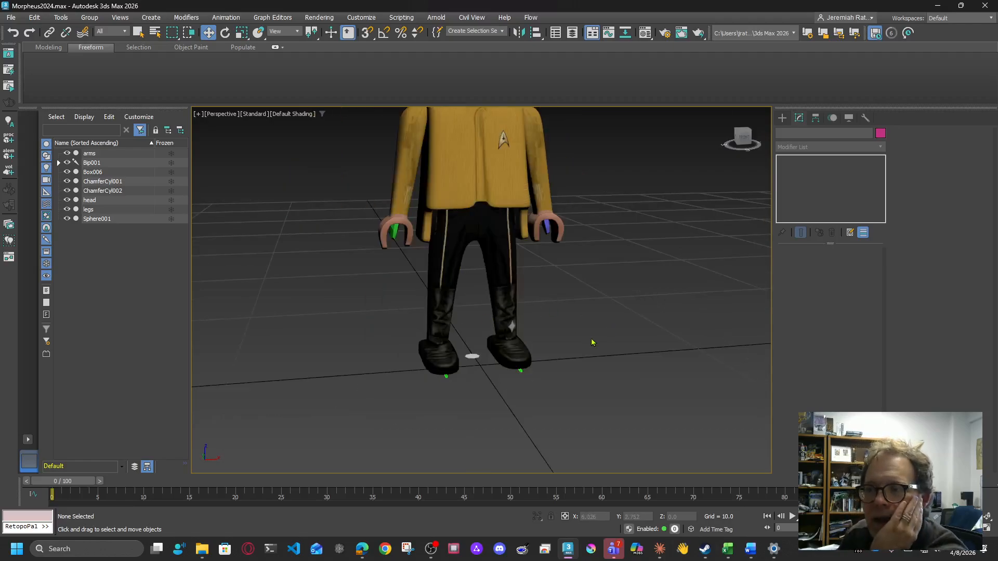
pyautogui.scroll(2, 591, 342)
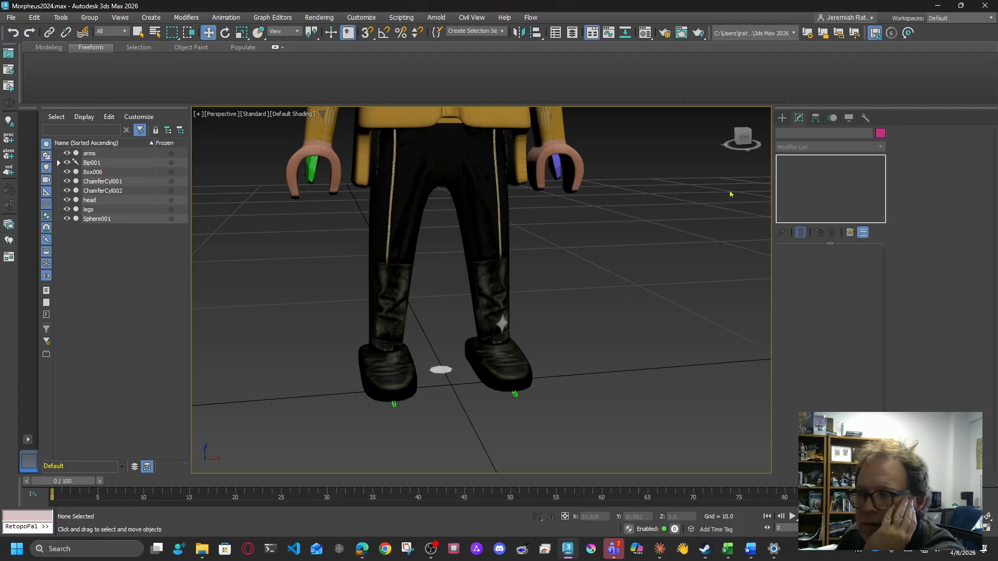
# Examine the trouser stripes, boots and lower tunic of the retextured character from front, low and turned angles
pyautogui.moveTo(751, 139); pyautogui.dragTo(716, 131)
pyautogui.click(735, 136)
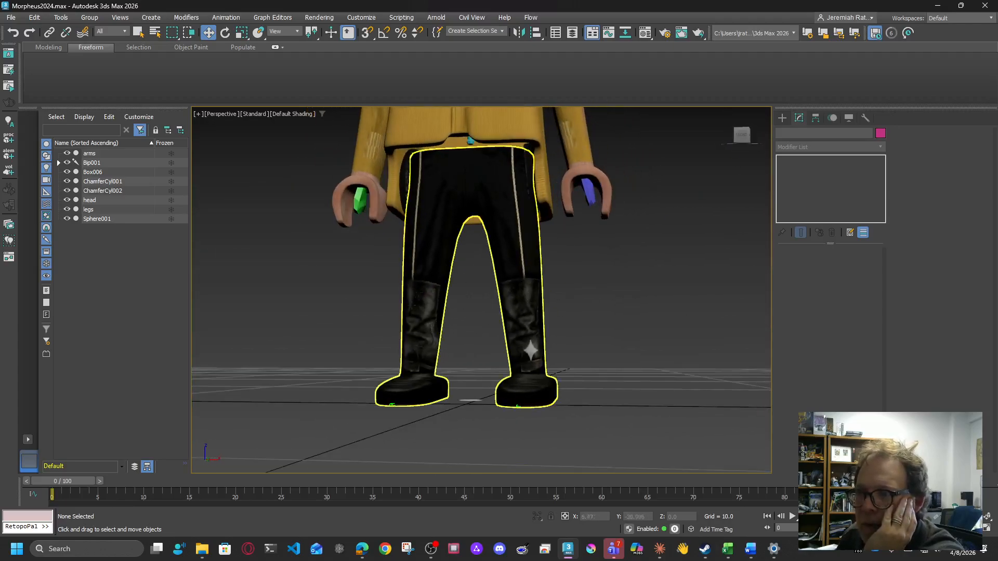
pyautogui.moveTo(751, 133); pyautogui.dragTo(752, 153)
pyautogui.moveTo(593, 332); pyautogui.dragTo(619, 353, button='middle')
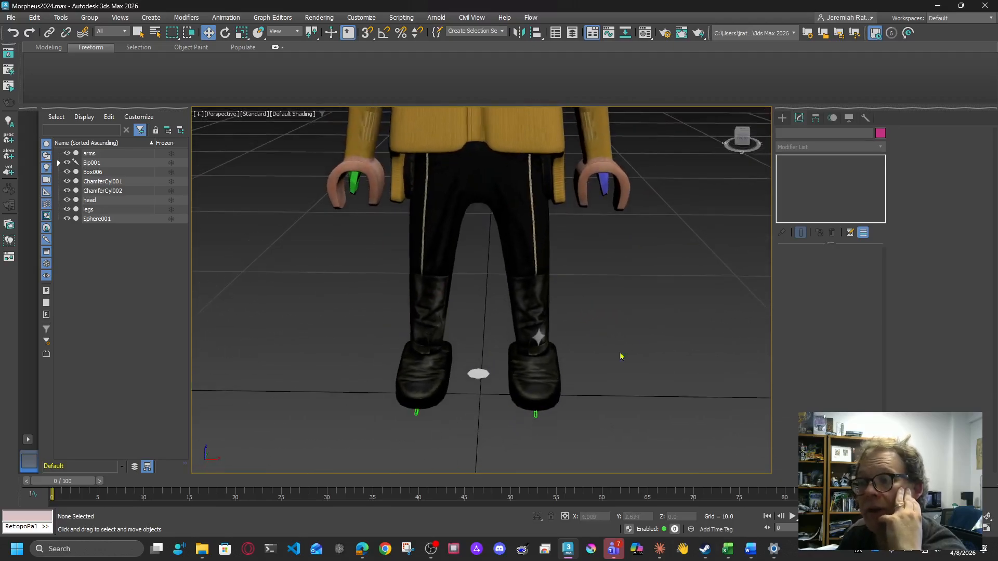
pyautogui.moveTo(733, 144)
pyautogui.mouseDown()
pyautogui.moveTo(735, 159)
pyautogui.moveTo(721, 148)
pyautogui.mouseUp()
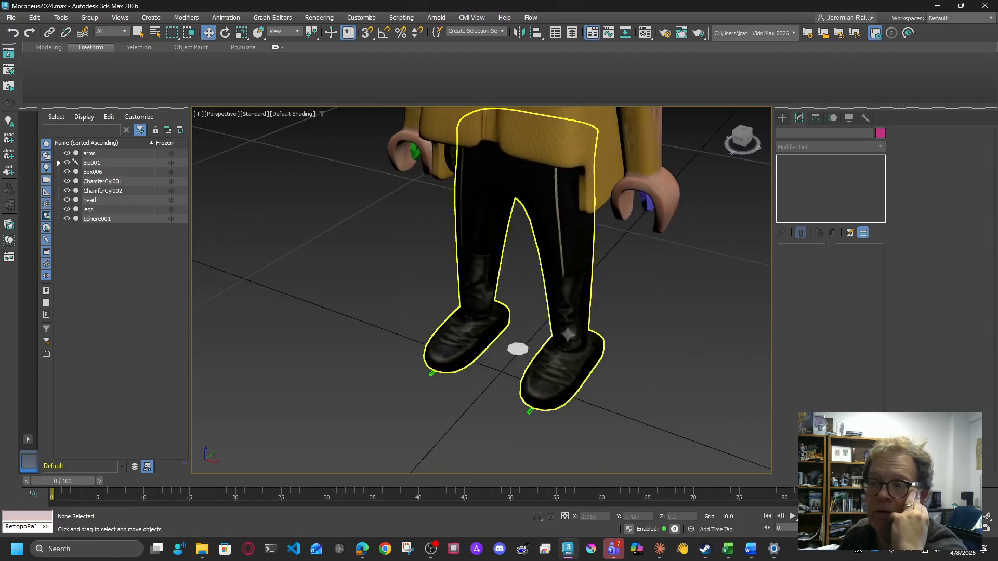
pyautogui.moveTo(716, 217); pyautogui.dragTo(691, 303, button='middle')
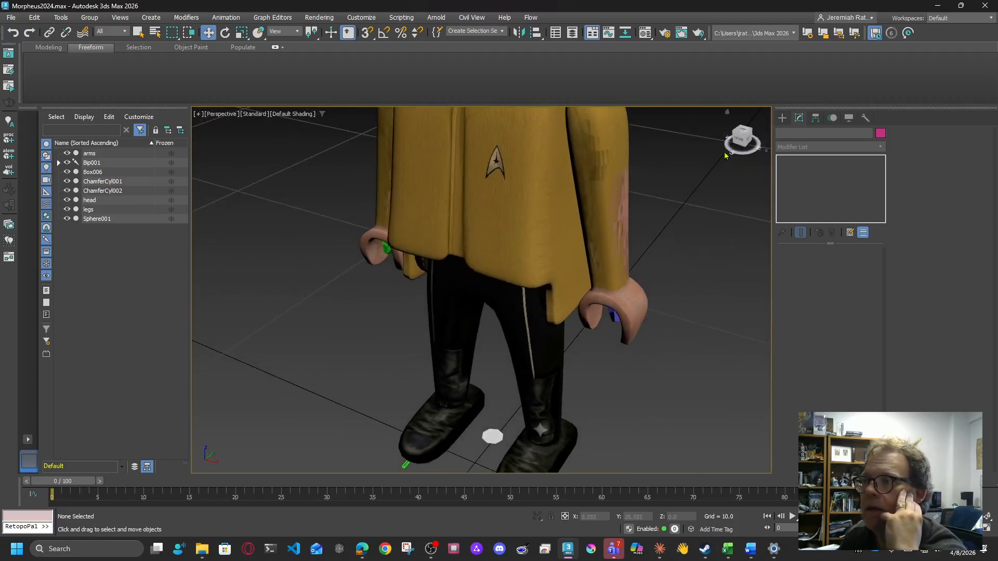
pyautogui.moveTo(741, 143); pyautogui.dragTo(775, 148)
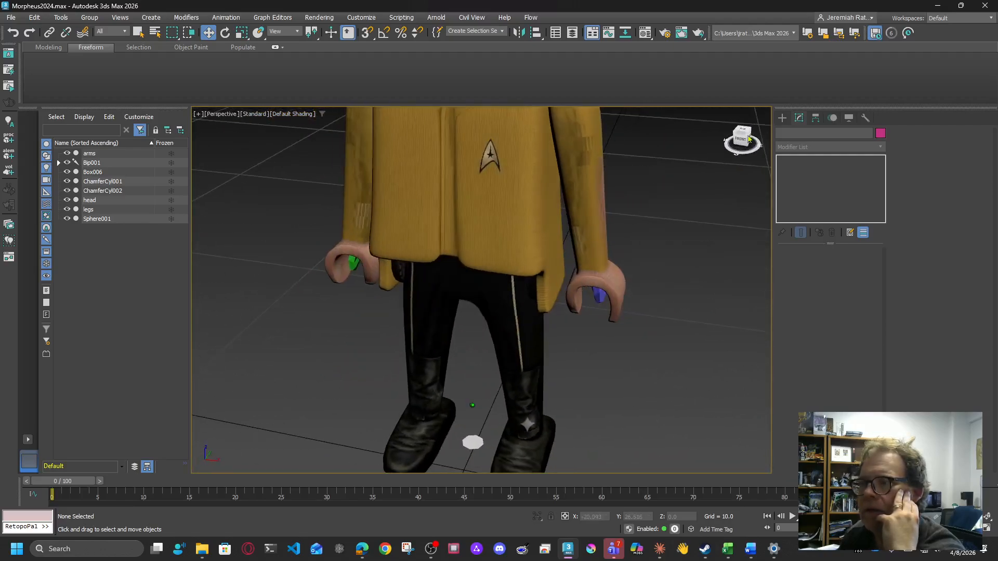
pyautogui.scroll(-3, 628, 246)
pyautogui.moveTo(628, 245); pyautogui.dragTo(629, 263, button='middle')
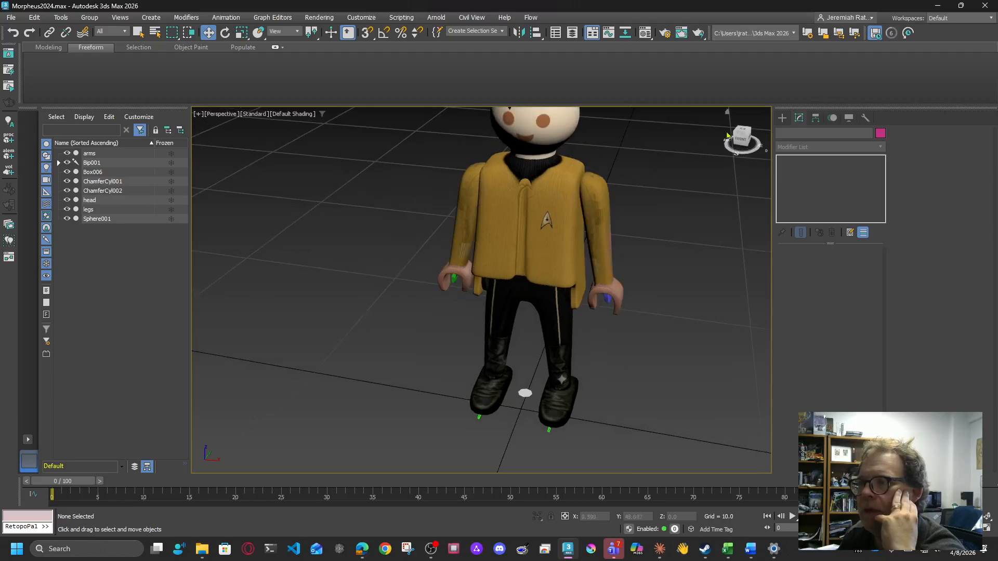
# Inspect the sleeve and hand textures from both sides of the character, plus the trousers and boots from the front
pyautogui.moveTo(742, 138); pyautogui.dragTo(671, 130)
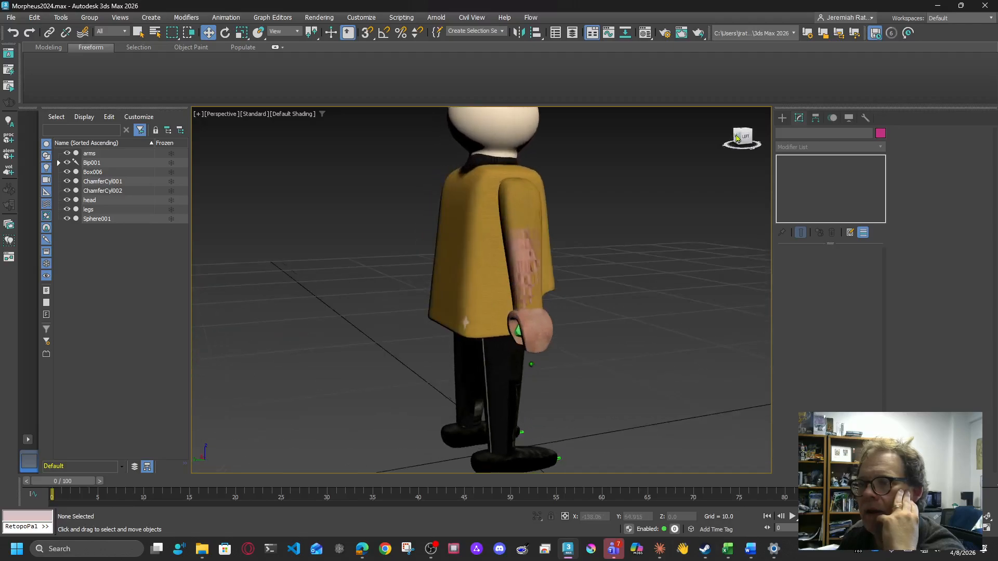
pyautogui.scroll(4, 595, 277)
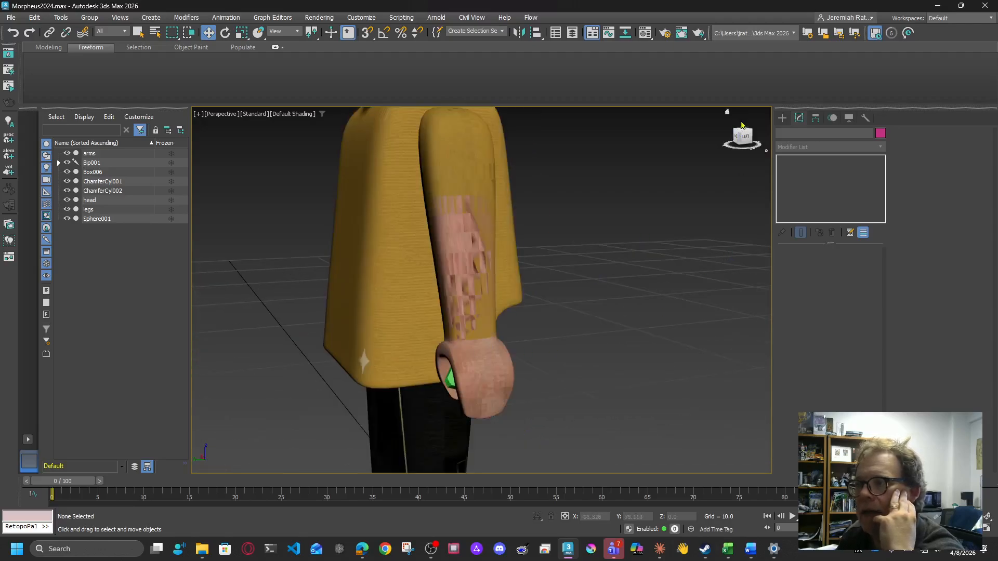
pyautogui.moveTo(742, 132); pyautogui.dragTo(645, 141)
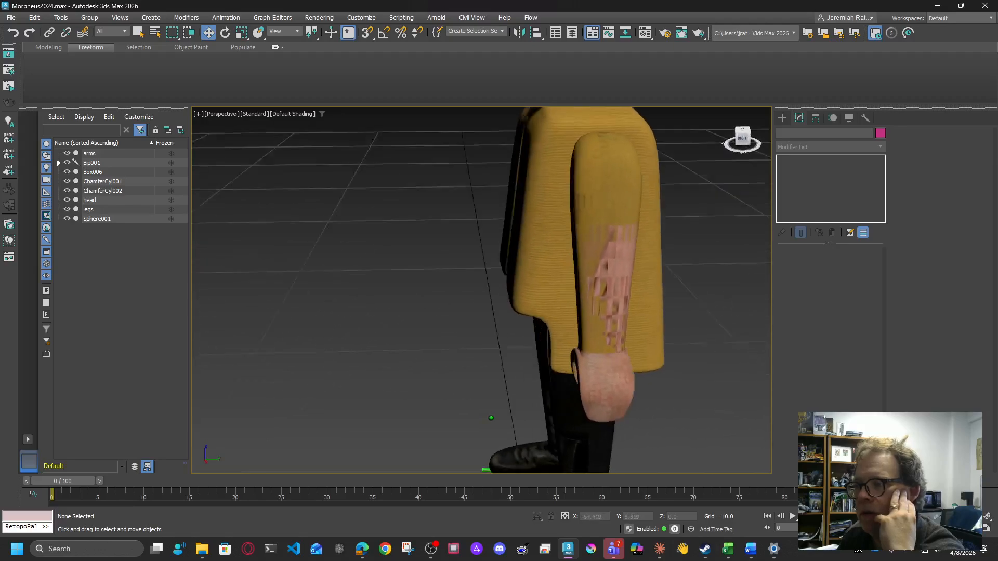
pyautogui.moveTo(551, 148); pyautogui.dragTo(638, 127)
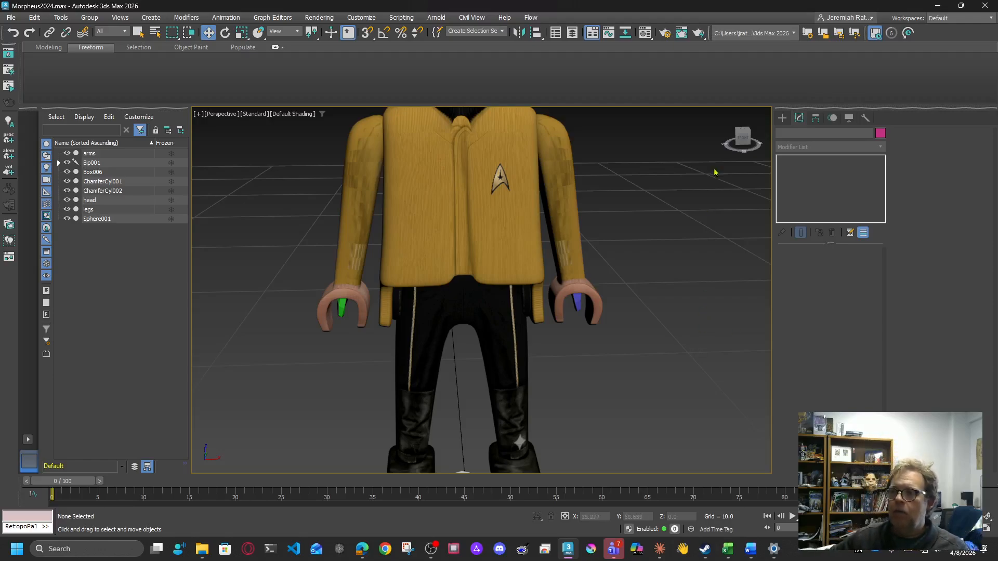
pyautogui.moveTo(741, 137); pyautogui.dragTo(763, 158)
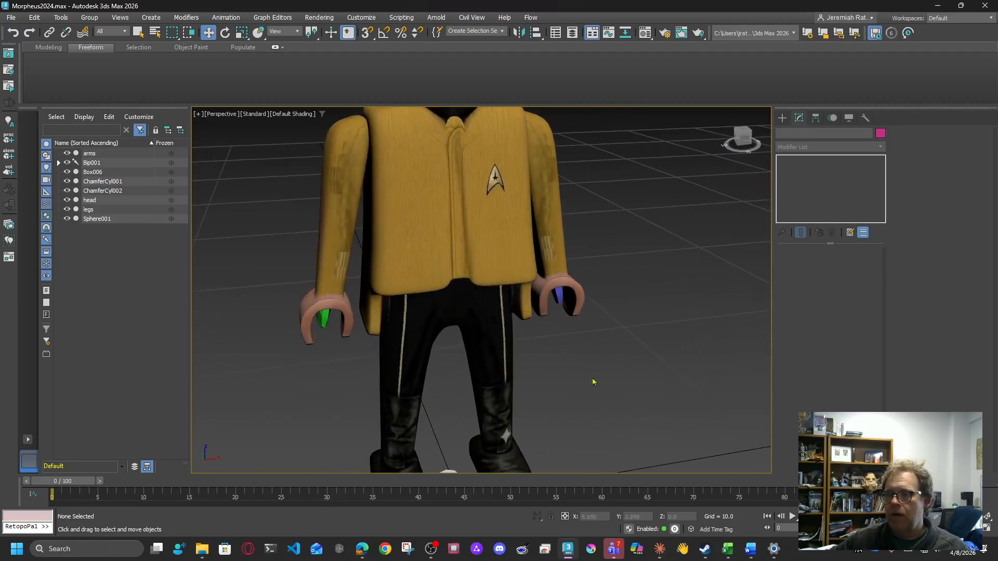
pyautogui.moveTo(435, 350); pyautogui.dragTo(411, 269, button='middle')
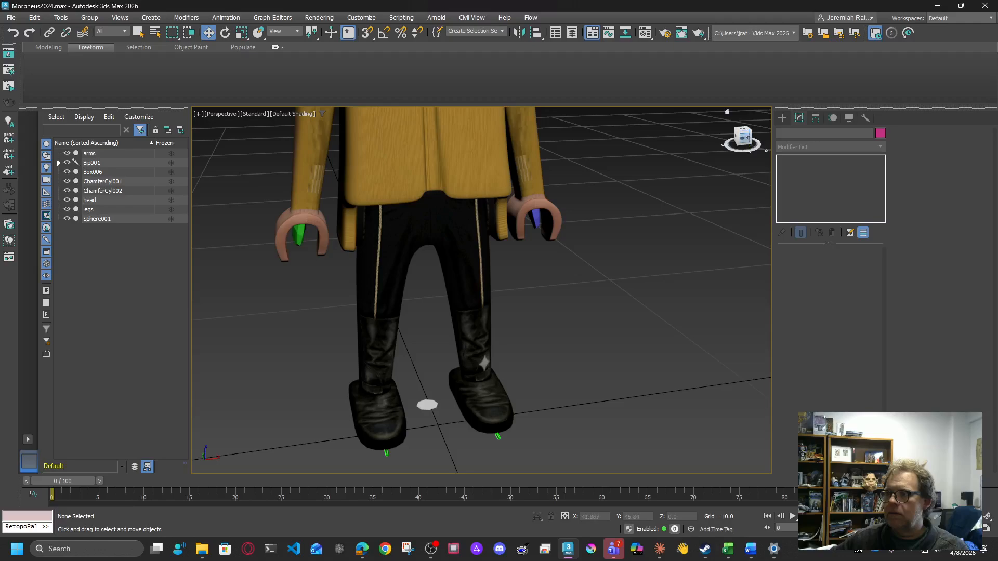
pyautogui.moveTo(744, 138)
pyautogui.mouseDown()
pyautogui.moveTo(579, 120)
pyautogui.moveTo(748, 145)
pyautogui.mouseUp()
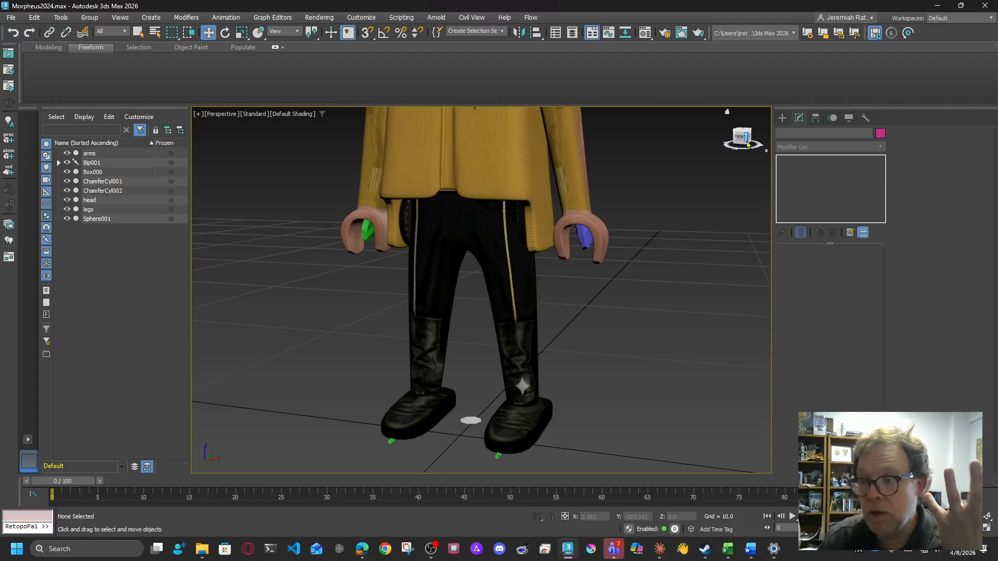
pyautogui.scroll(-3, 619, 315)
pyautogui.moveTo(601, 305); pyautogui.dragTo(634, 365, button='middle')
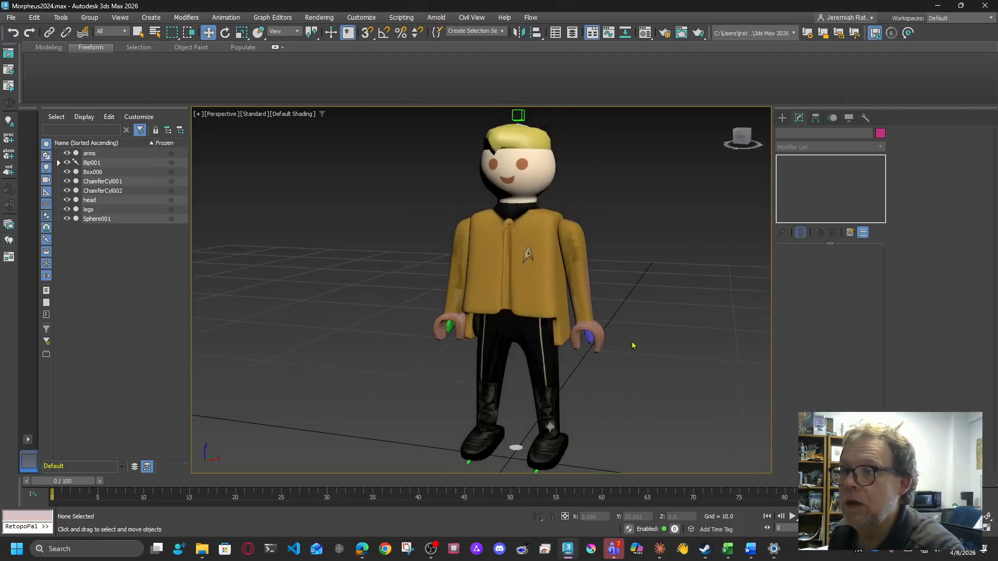
# Compare the whole figure's textures from the front with the outer side of the sleeve and hand
pyautogui.moveTo(742, 137)
pyautogui.mouseDown()
pyautogui.moveTo(656, 146)
pyautogui.moveTo(730, 143)
pyautogui.mouseUp()
pyautogui.moveTo(676, 195); pyautogui.dragTo(637, 192, button='middle')
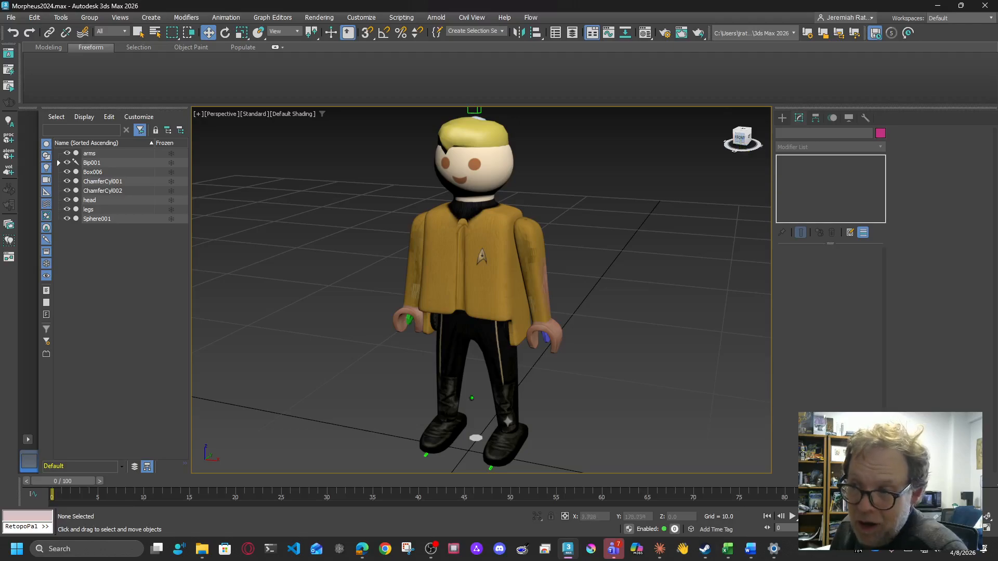
pyautogui.moveTo(740, 137); pyautogui.dragTo(763, 137)
pyautogui.scroll(5, 528, 312)
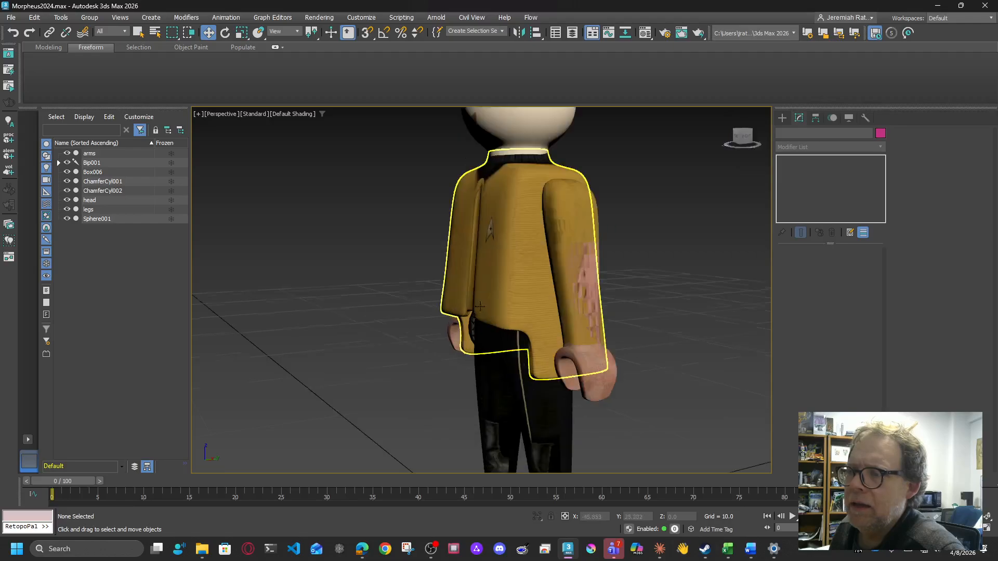
pyautogui.scroll(-3, 656, 210)
pyautogui.scroll(-4, 656, 210)
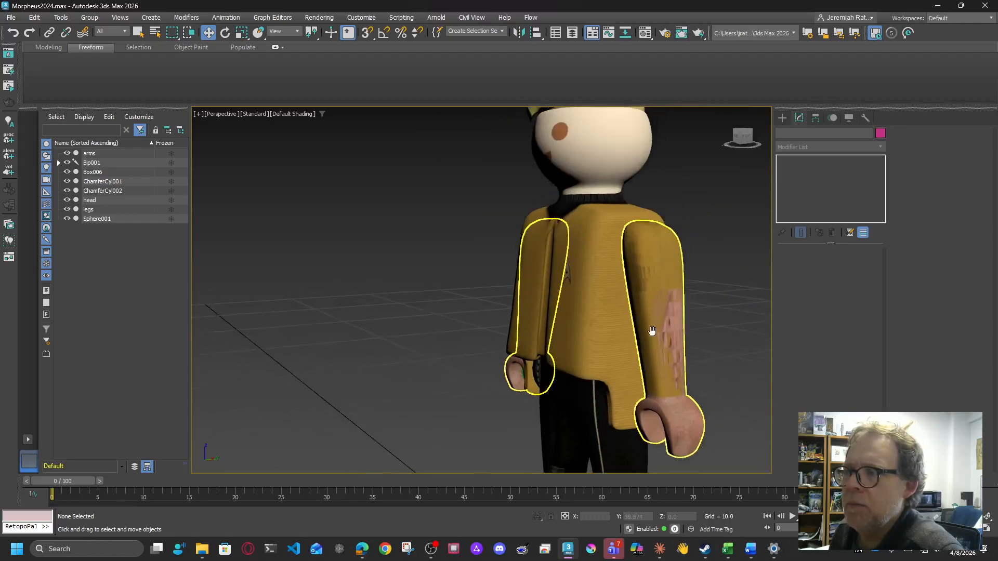
pyautogui.moveTo(740, 137)
pyautogui.mouseDown()
pyautogui.moveTo(785, 137)
pyautogui.moveTo(742, 146)
pyautogui.mouseUp()
pyautogui.scroll(-4, 666, 247)
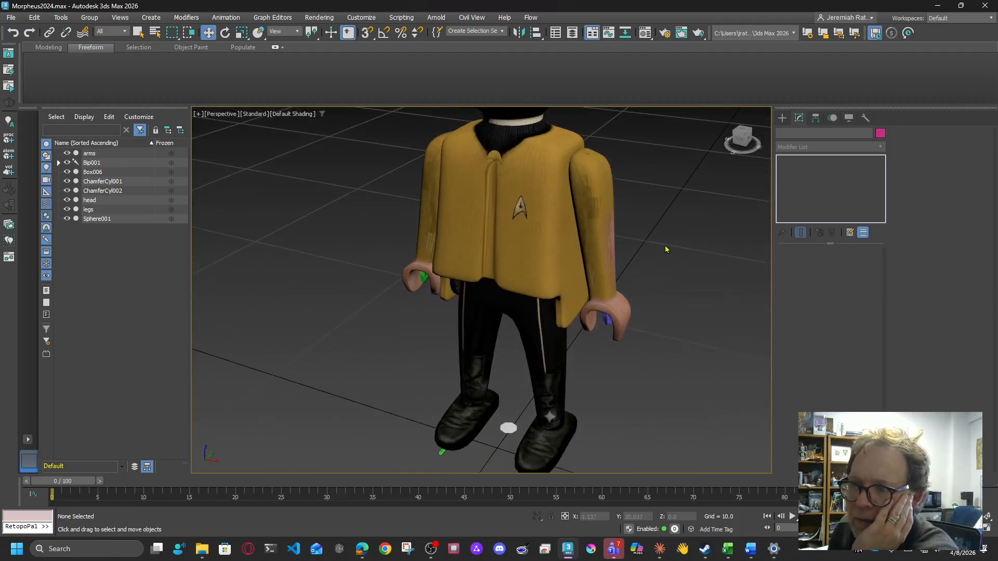
pyautogui.moveTo(741, 138)
pyautogui.mouseDown()
pyautogui.moveTo(790, 129)
pyautogui.moveTo(730, 143)
pyautogui.moveTo(743, 135)
pyautogui.mouseUp()
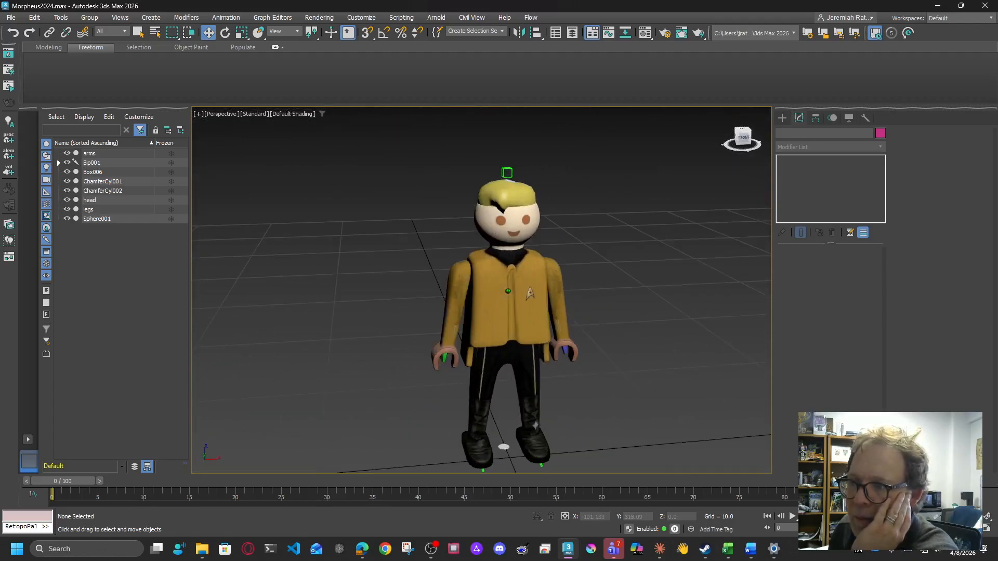
pyautogui.moveTo(616, 261); pyautogui.dragTo(618, 243, button='middle')
pyautogui.click(743, 138)
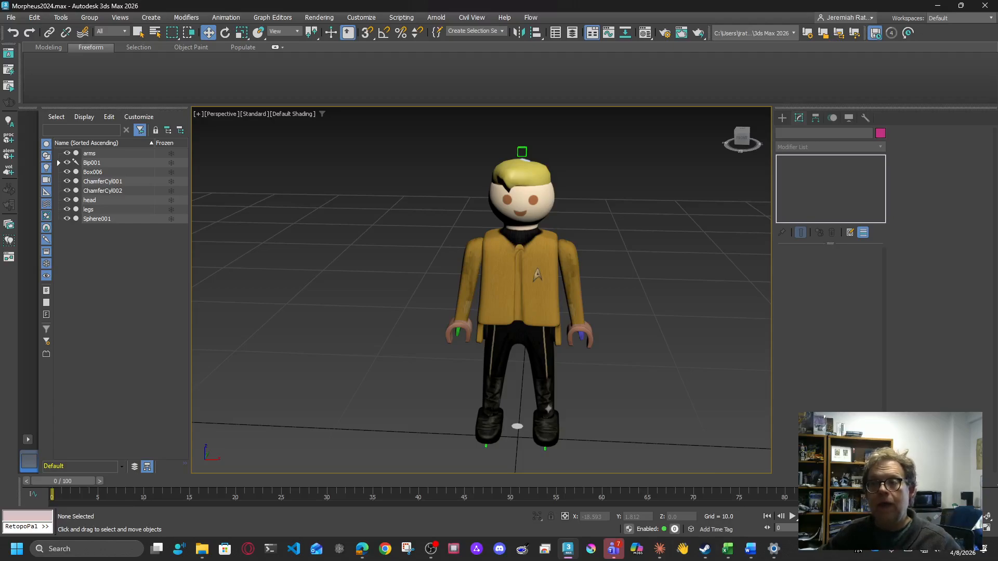
# Examine the hand, tunic edge and trouser stripe up close, followed by the boots and the full figure
pyautogui.scroll(3, 536, 411)
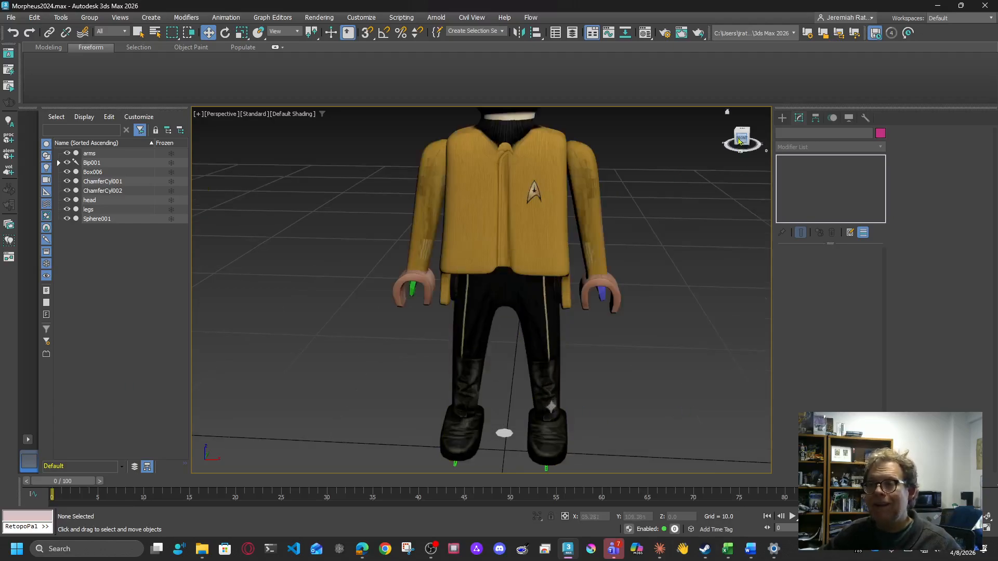
pyautogui.moveTo(743, 137); pyautogui.dragTo(719, 123)
pyautogui.scroll(5, 467, 327)
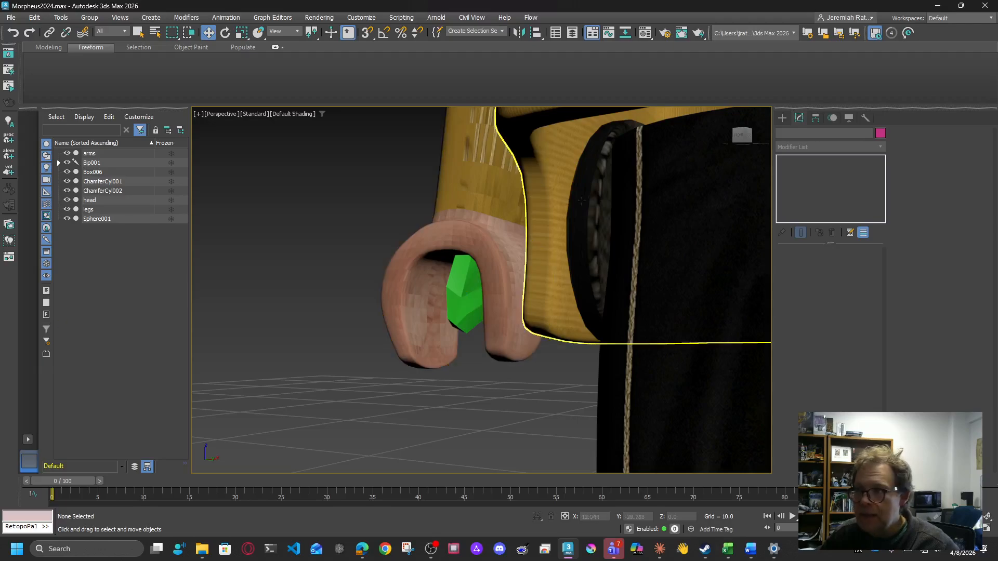
pyautogui.scroll(-5, 593, 257)
pyautogui.moveTo(572, 365); pyautogui.dragTo(545, 305, button='middle')
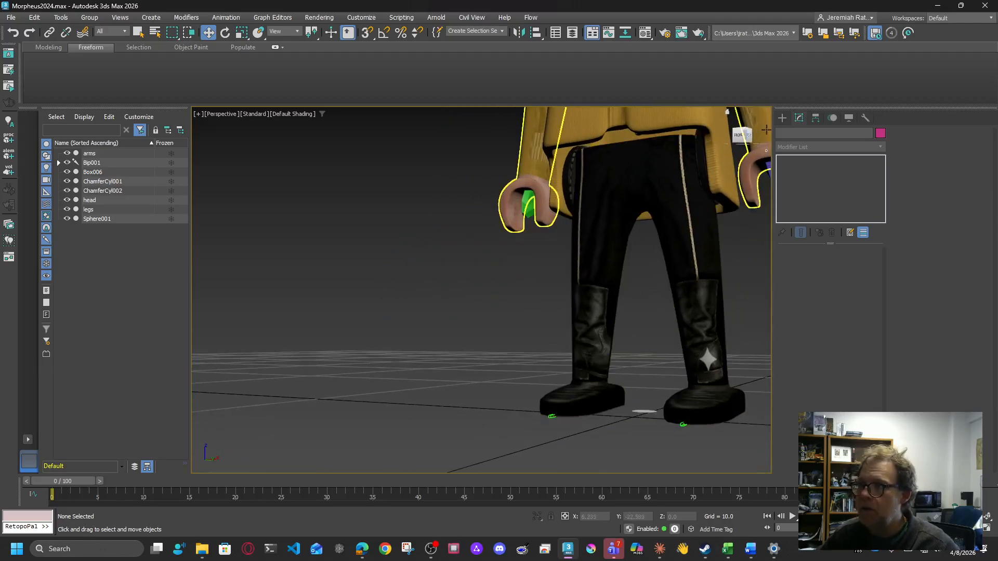
pyautogui.moveTo(744, 134)
pyautogui.mouseDown()
pyautogui.moveTo(790, 145)
pyautogui.moveTo(746, 135)
pyautogui.moveTo(755, 143)
pyautogui.mouseUp()
pyautogui.scroll(-2, 591, 298)
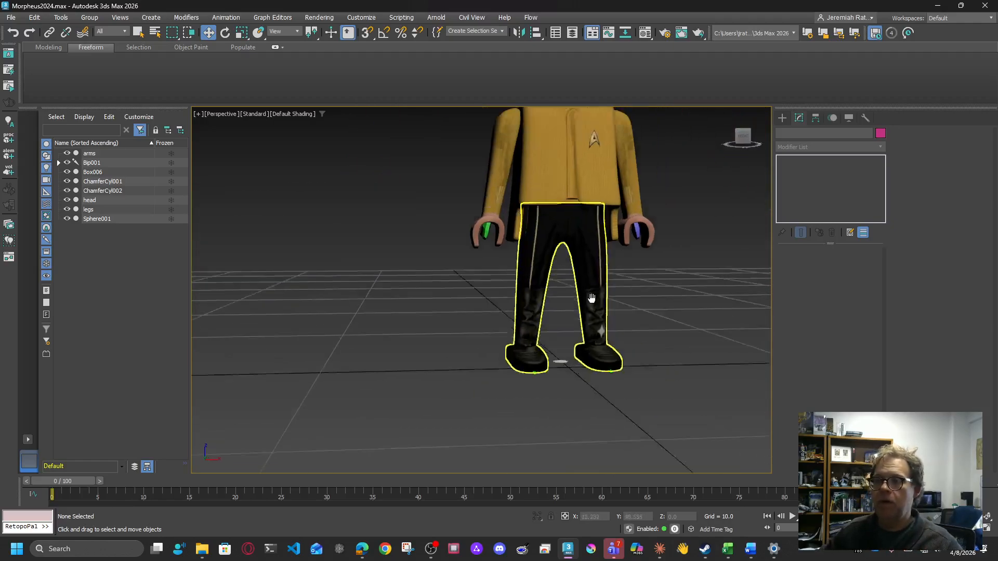
pyautogui.moveTo(590, 298); pyautogui.dragTo(536, 361, button='middle')
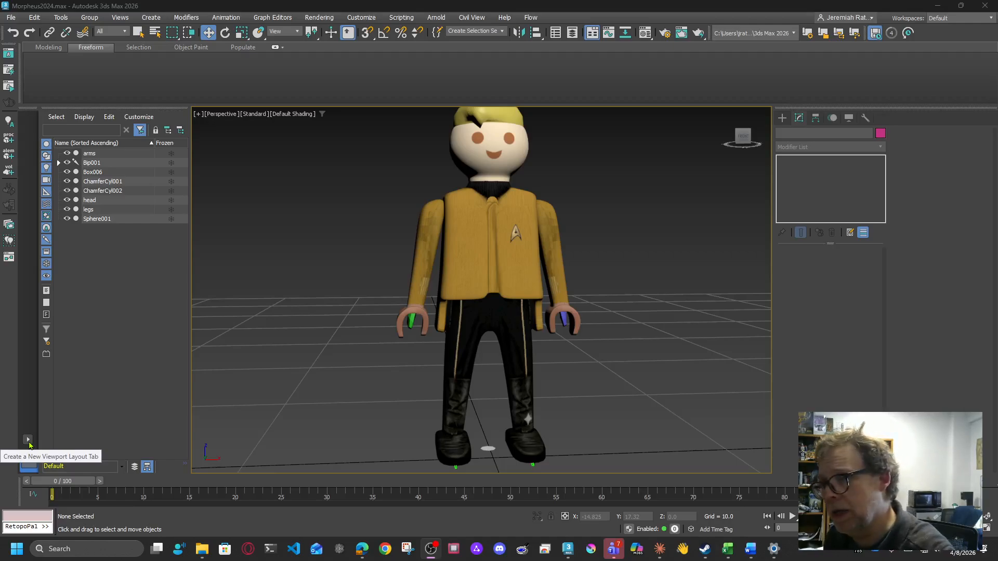
pyautogui.moveTo(742, 138)
pyautogui.mouseDown()
pyautogui.moveTo(425, 401)
pyautogui.moveTo(742, 139)
pyautogui.mouseUp()
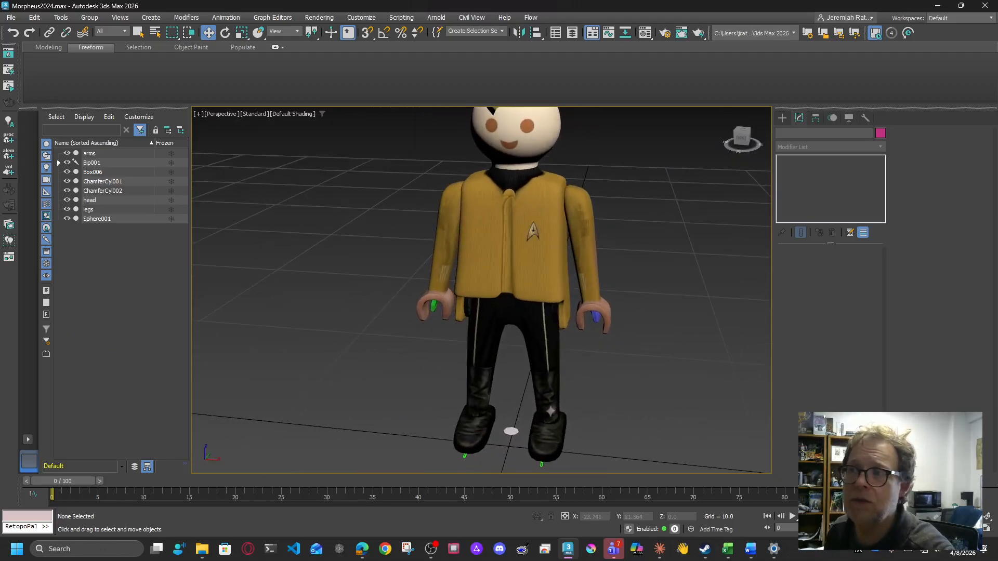
pyautogui.scroll(-4, 333, 395)
pyautogui.moveTo(312, 397); pyautogui.dragTo(370, 348, button='middle')
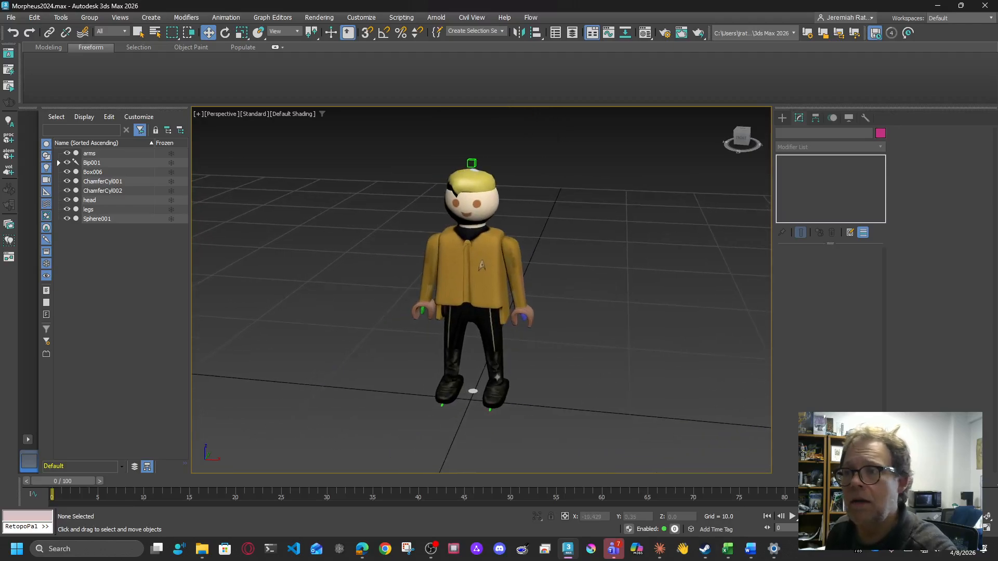